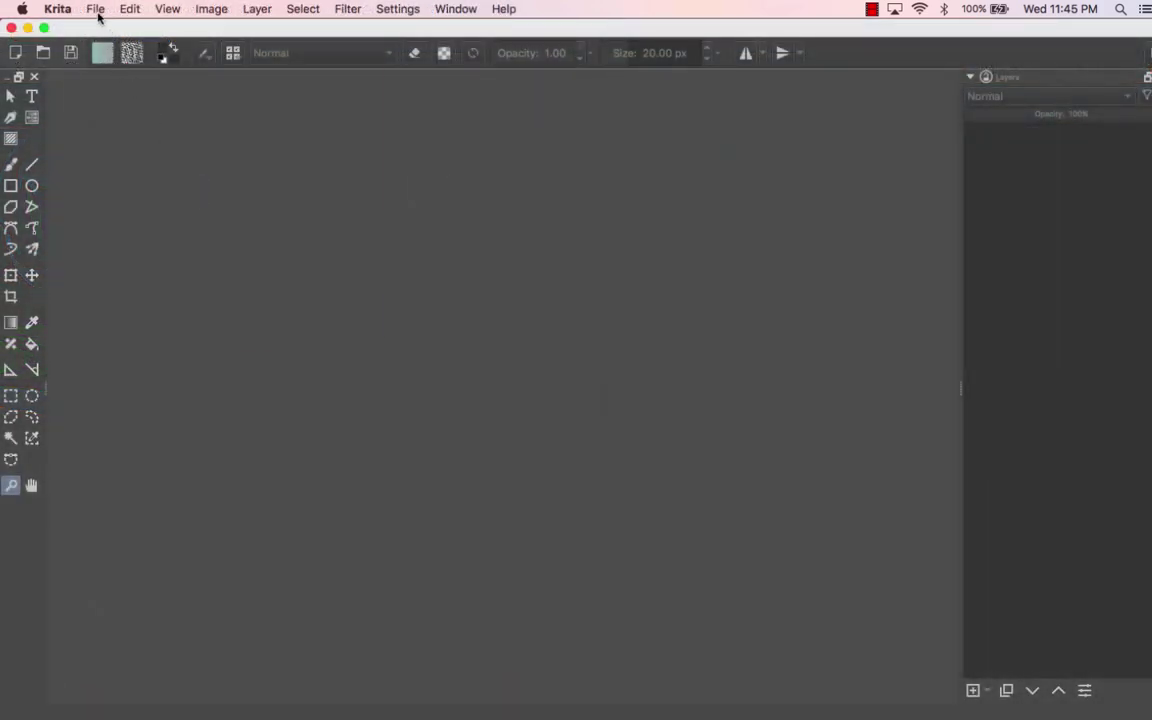
Create a new custom document of 1135 by 1135 px at 300 ppi with the RGB/Alpha color model
{"action": "left_click", "coordinate": [96, 10]}
{"action": "left_click", "coordinate": [119, 27]}
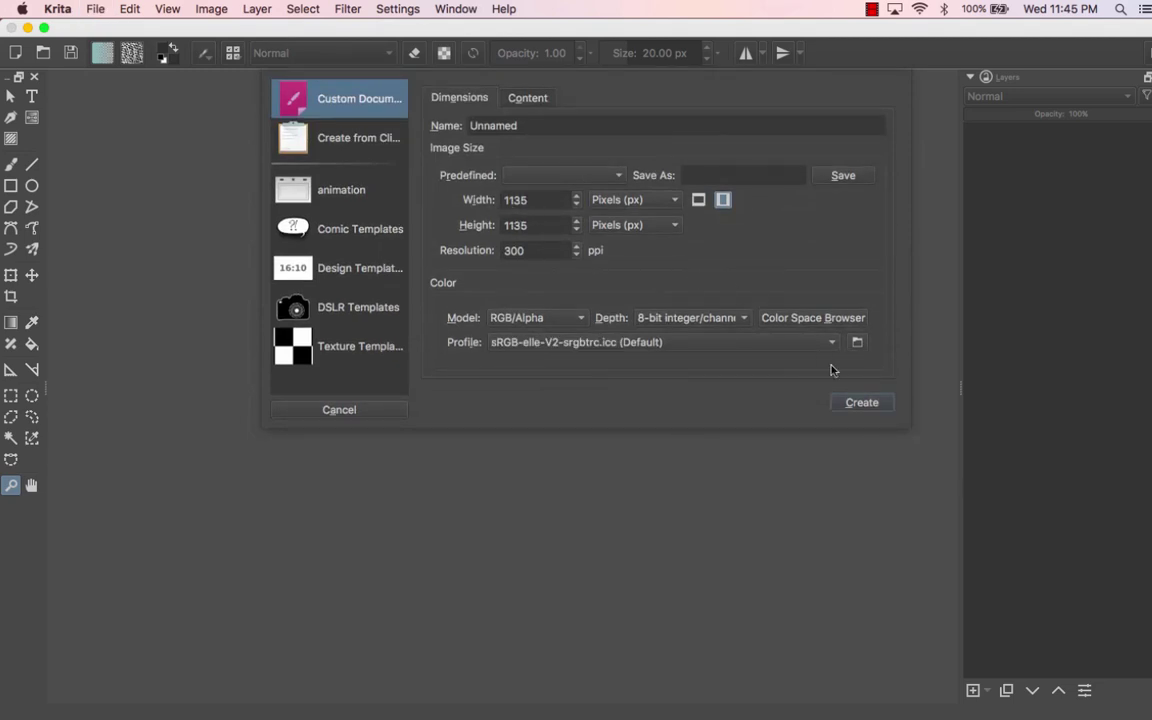
{"action": "left_click", "coordinate": [862, 403]}
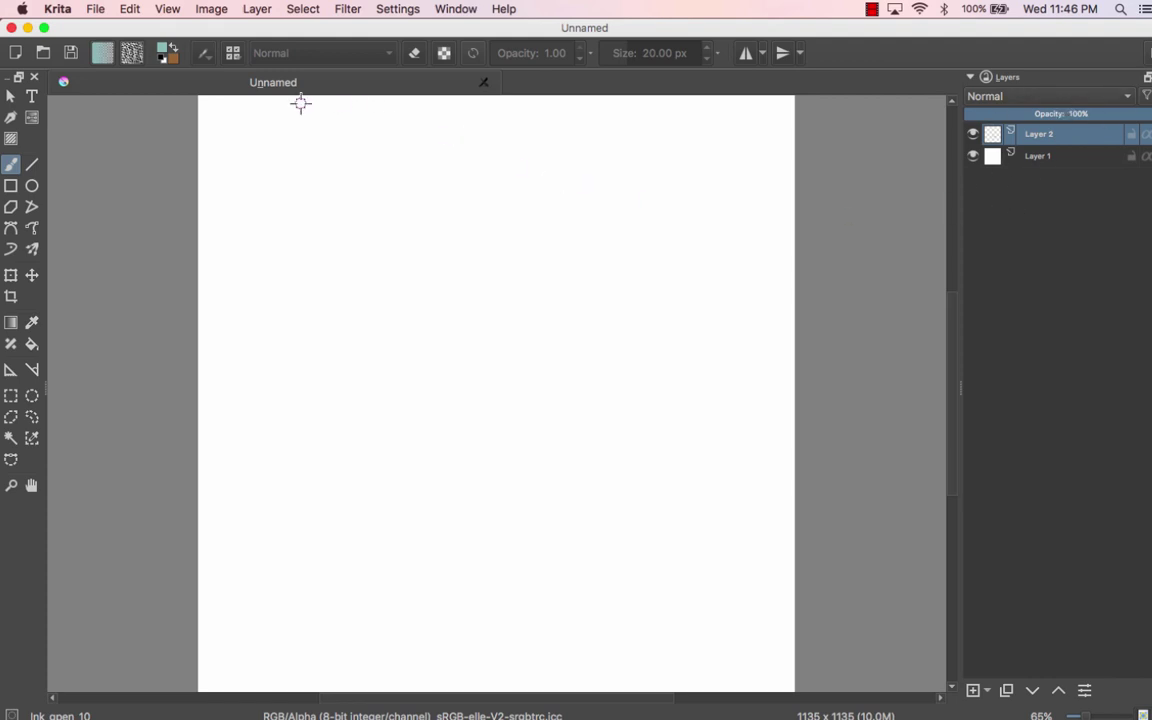
Show the Animation and Timeline dockers and narrow the Animation docker so the Timeline gets most of the width
{"action": "left_click", "coordinate": [397, 10]}
{"action": "mouse_move", "coordinate": [440, 152]}
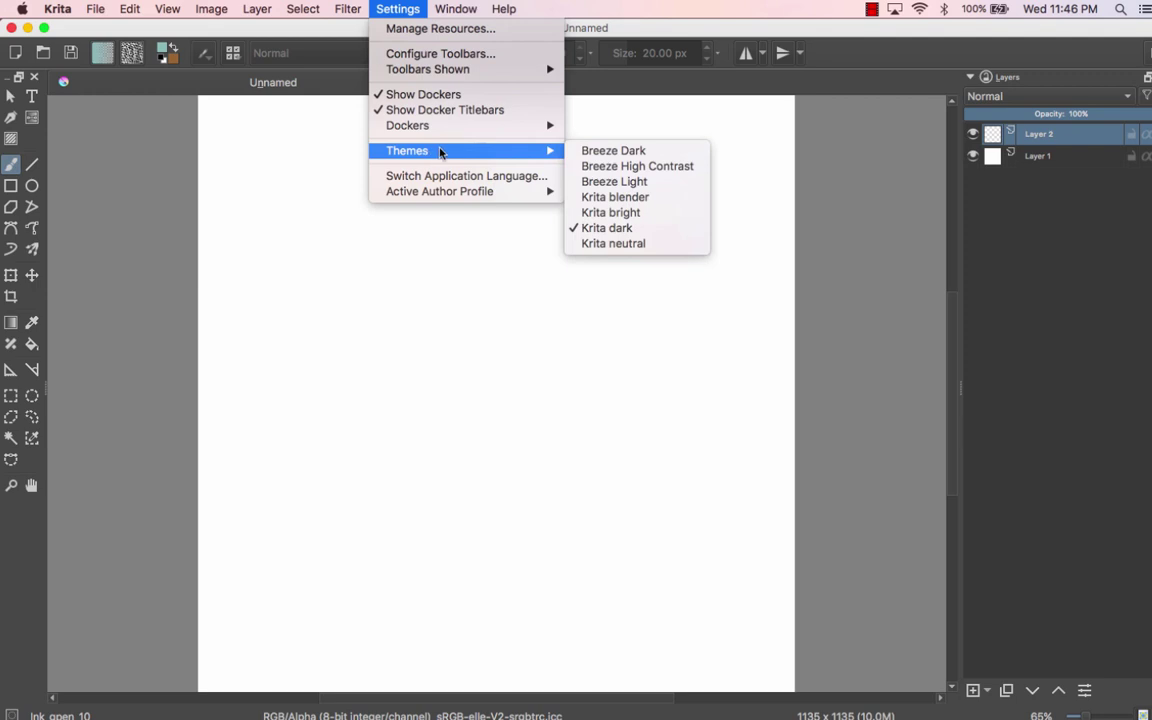
{"action": "mouse_move", "coordinate": [470, 127]}
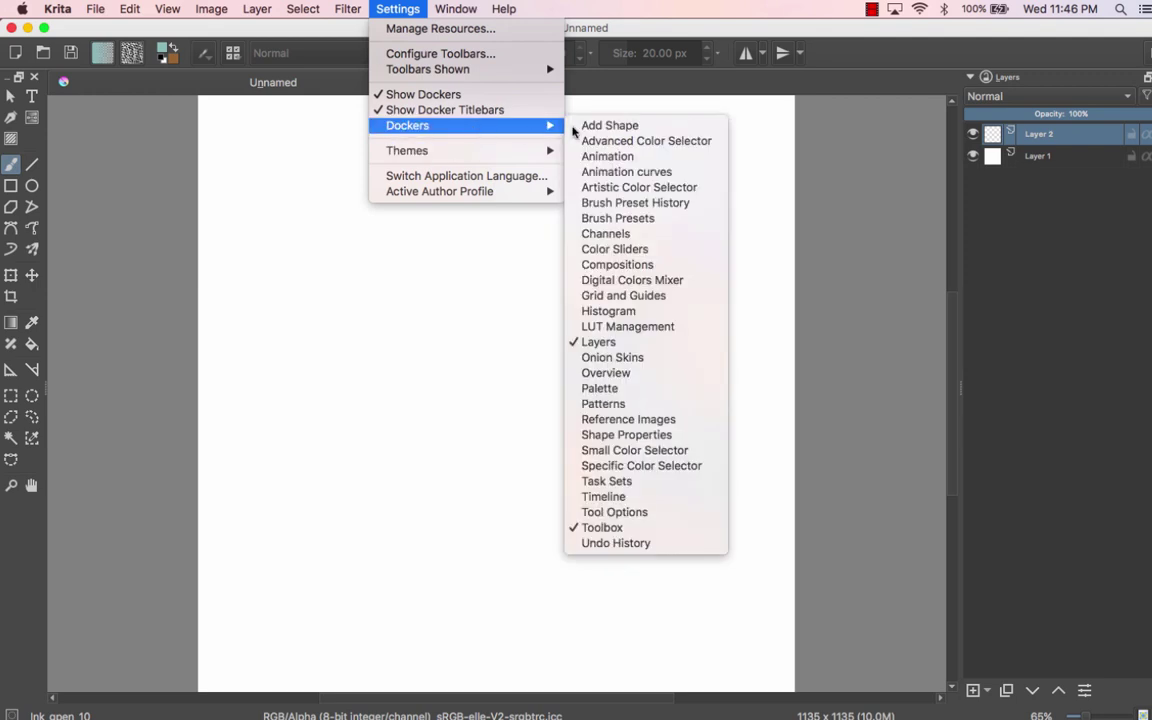
{"action": "left_click", "coordinate": [643, 160]}
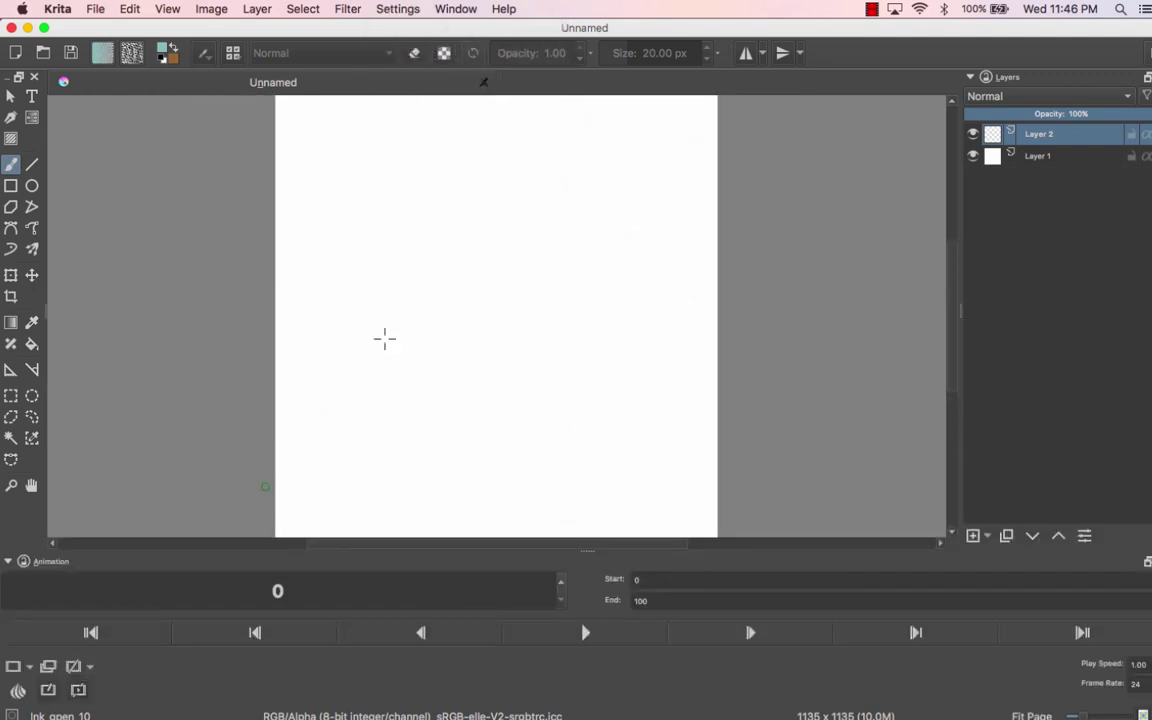
{"action": "left_click", "coordinate": [400, 9]}
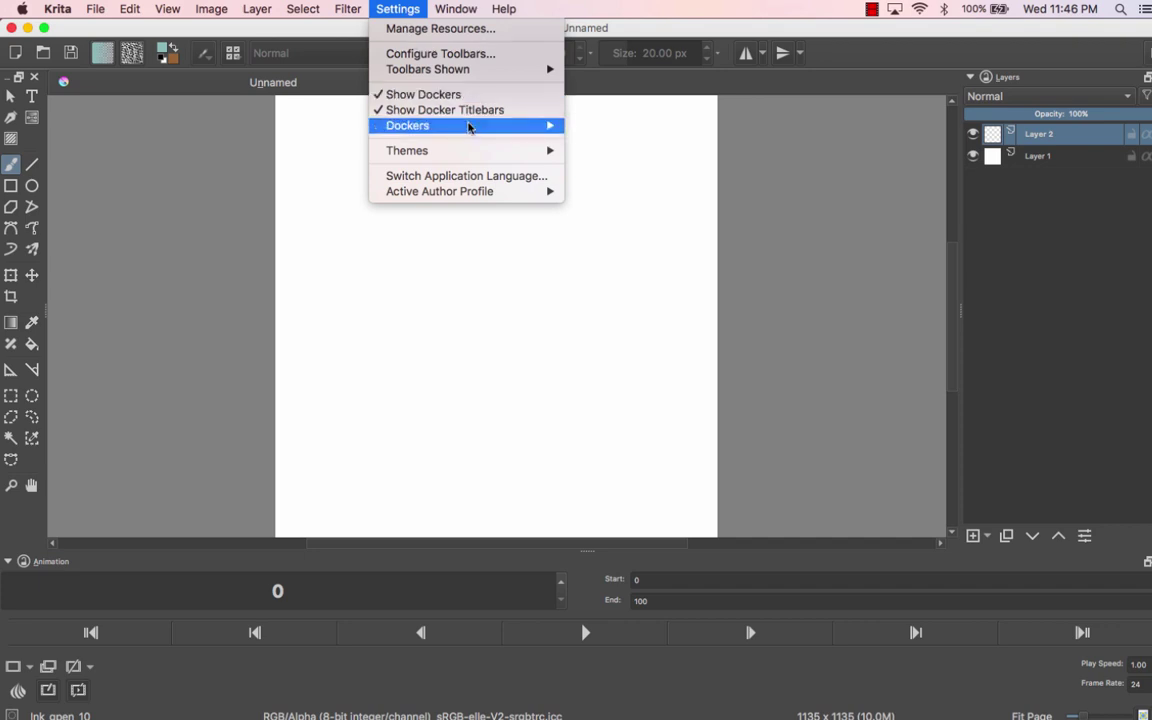
{"action": "mouse_move", "coordinate": [468, 126]}
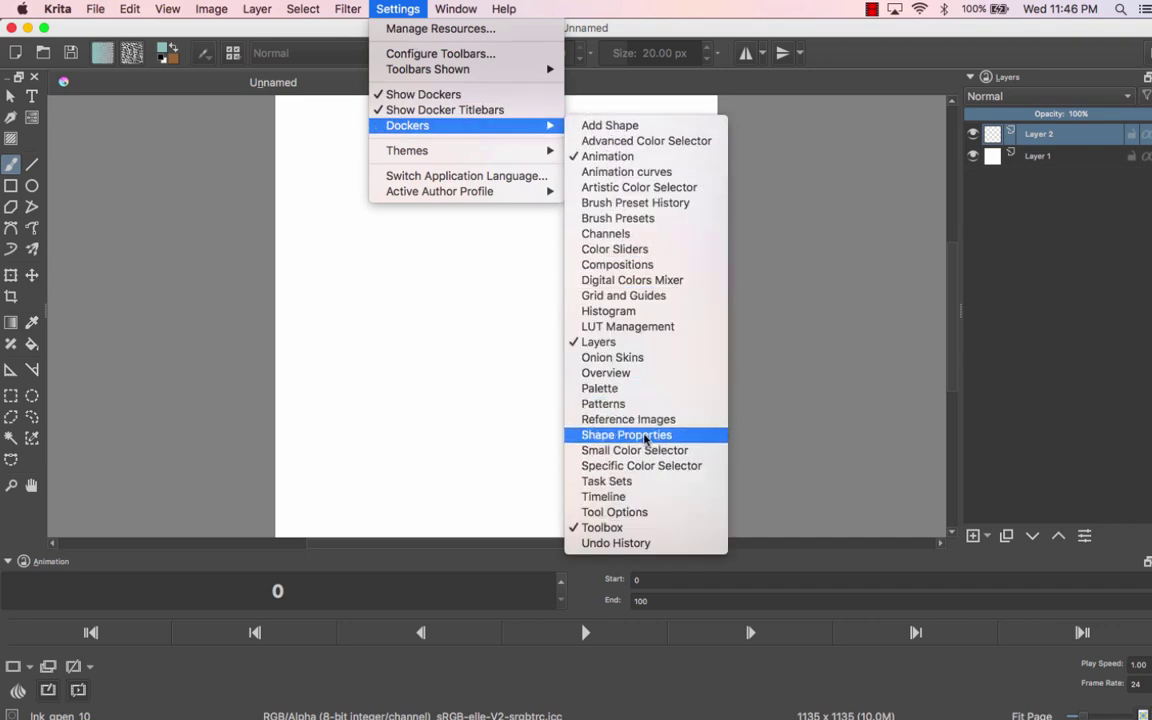
{"action": "left_click", "coordinate": [655, 497]}
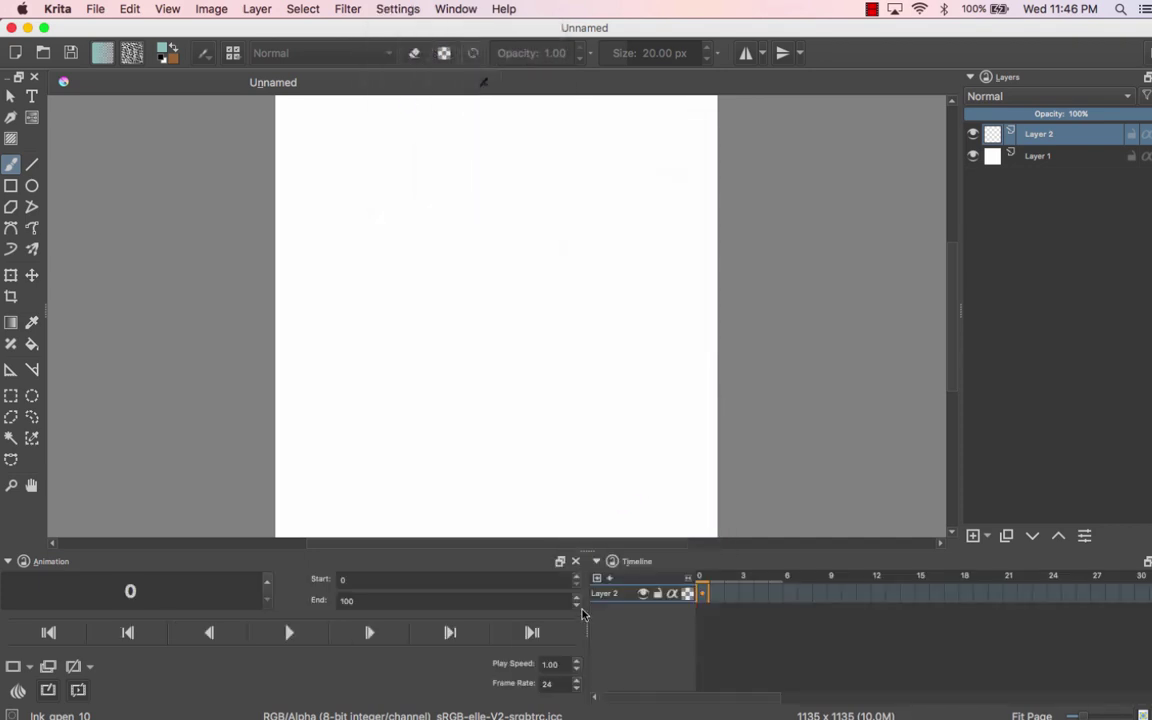
{"action": "left_click_drag", "start_coordinate": [585, 622], "coordinate": [150, 585]}
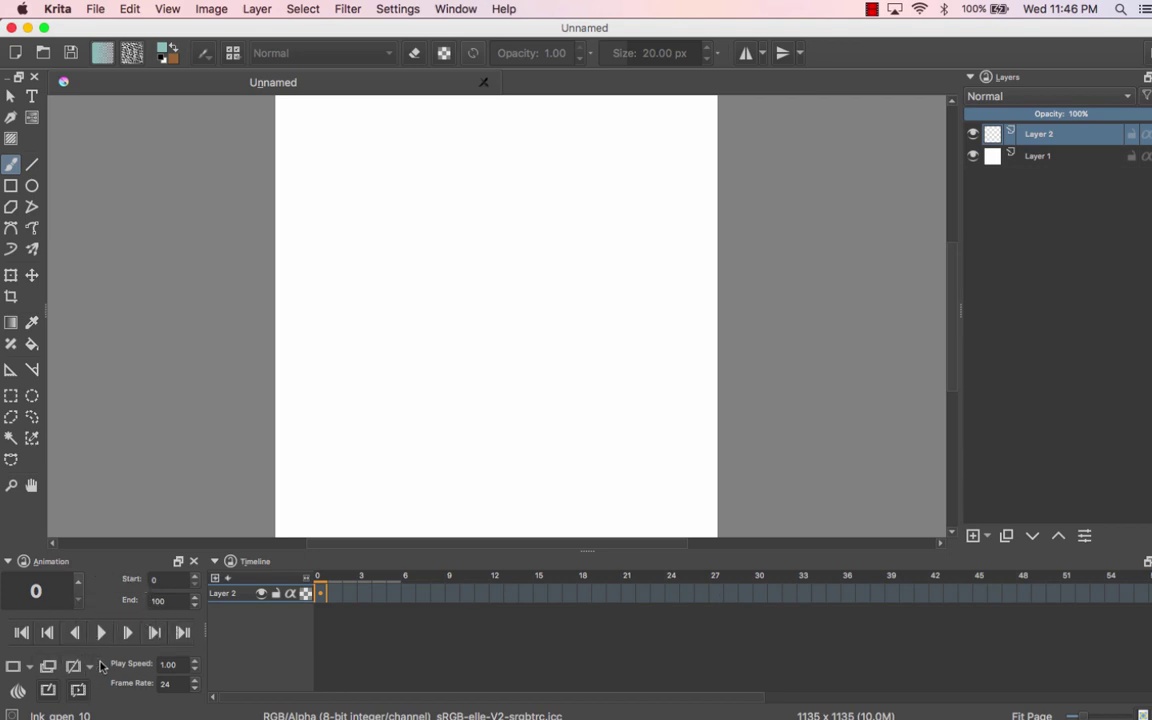
Rename Layer 2 as Crank
{"action": "left_click", "coordinate": [11, 485]}
{"action": "left_click_drag", "start_coordinate": [403, 401], "coordinate": [570, 324]}
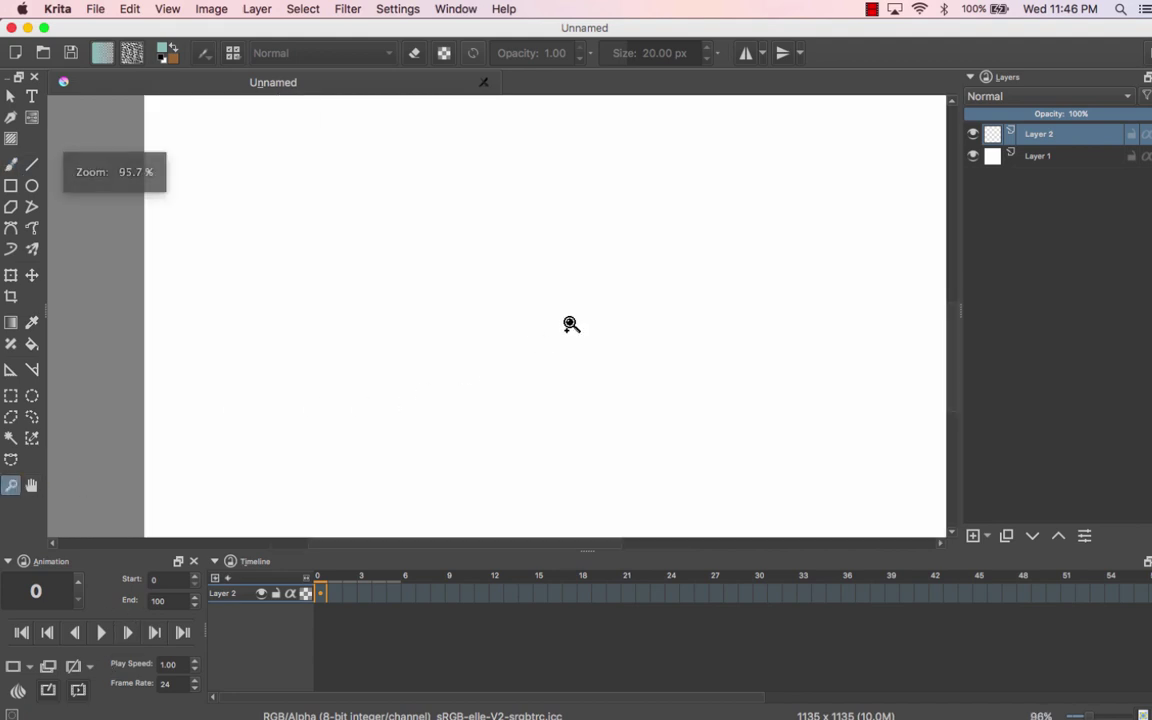
{"action": "left_click", "coordinate": [718, 188]}
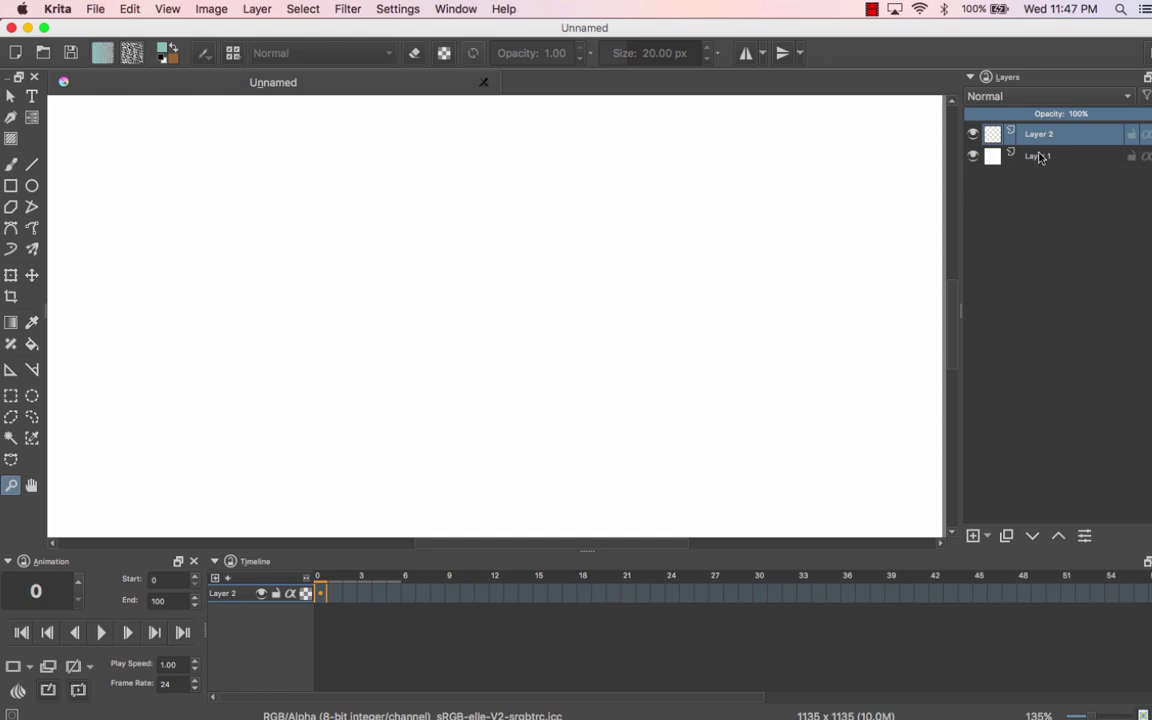
{"action": "mouse_move", "coordinate": [1040, 154]}
{"action": "double_click", "coordinate": [1040, 134]}
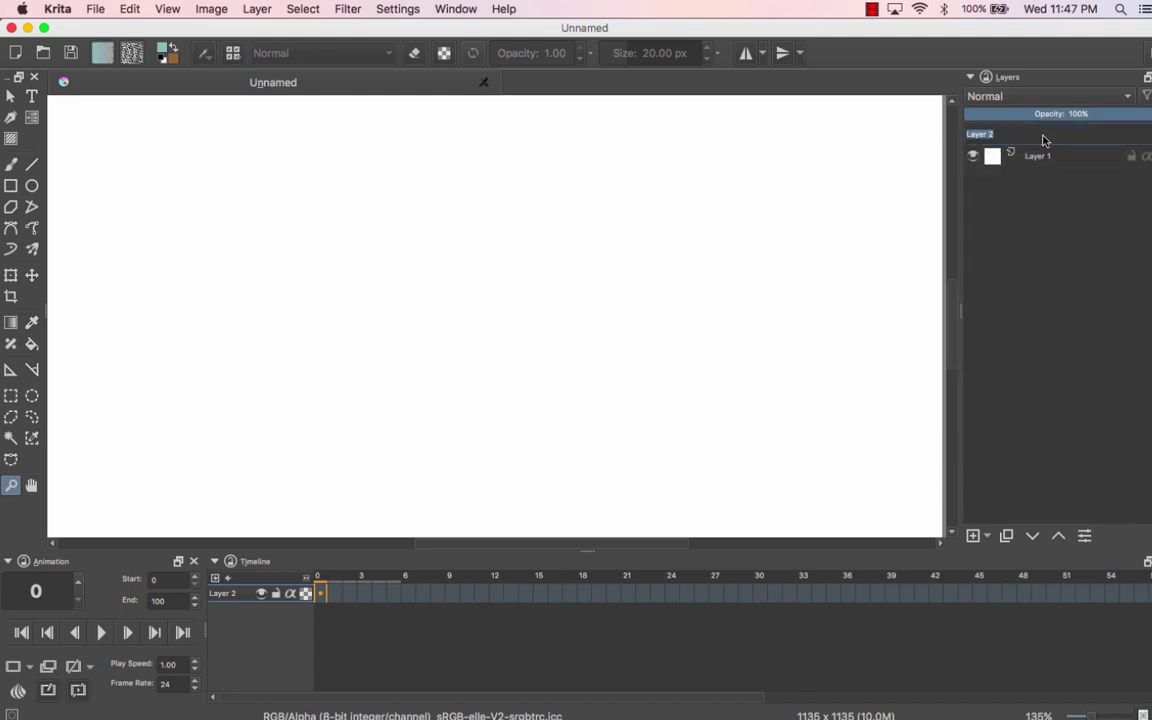
{"action": "type", "text": "c"}
{"action": "key", "text": "Return"}
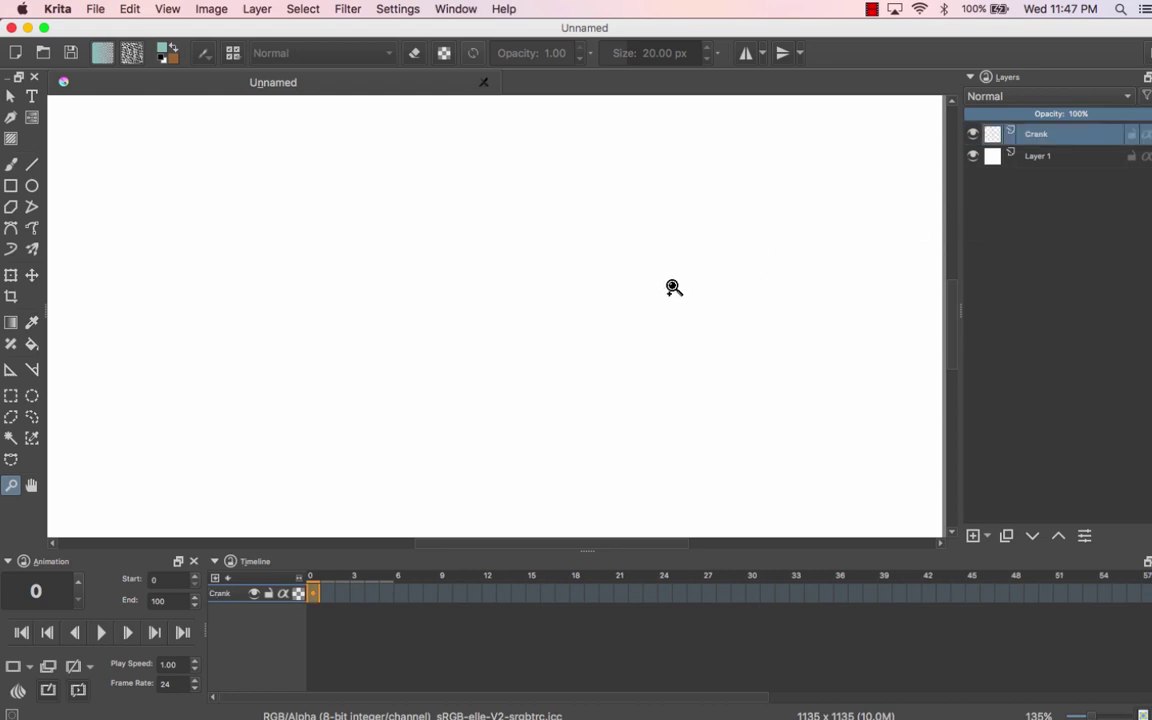
Add a new frame at frame 0 of the Crank layer and draw a short horizontal teal line with the 20 px brush
{"action": "right_click", "coordinate": [314, 597]}
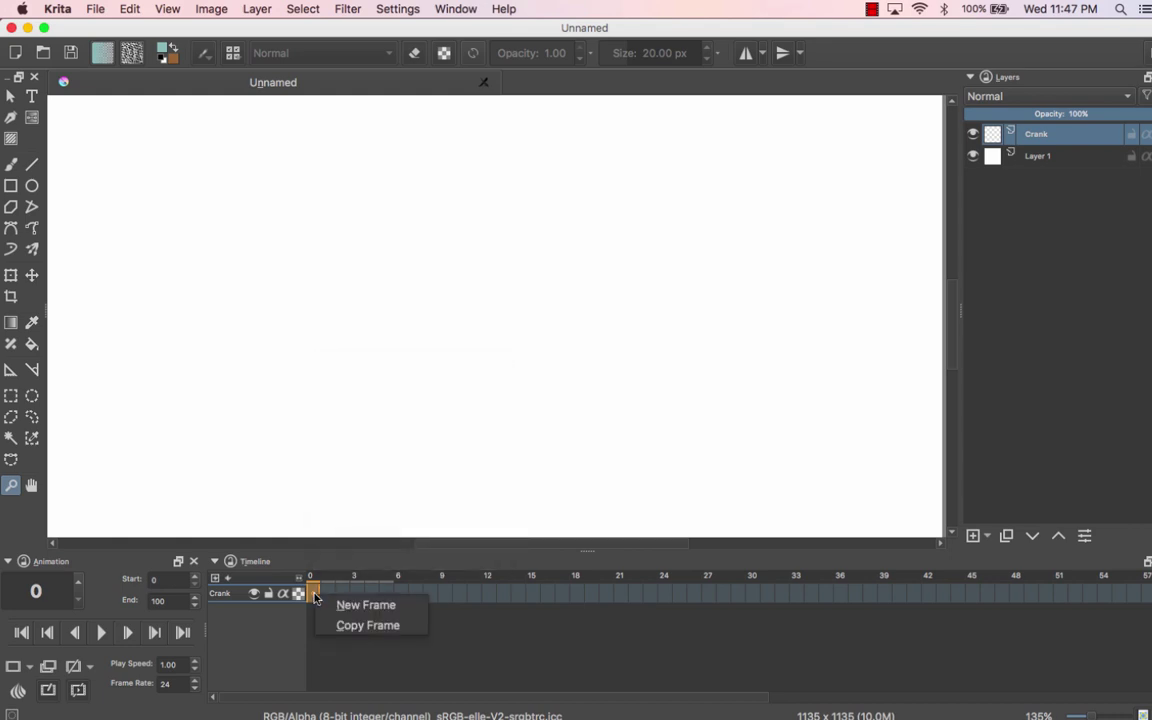
{"action": "left_click", "coordinate": [347, 607]}
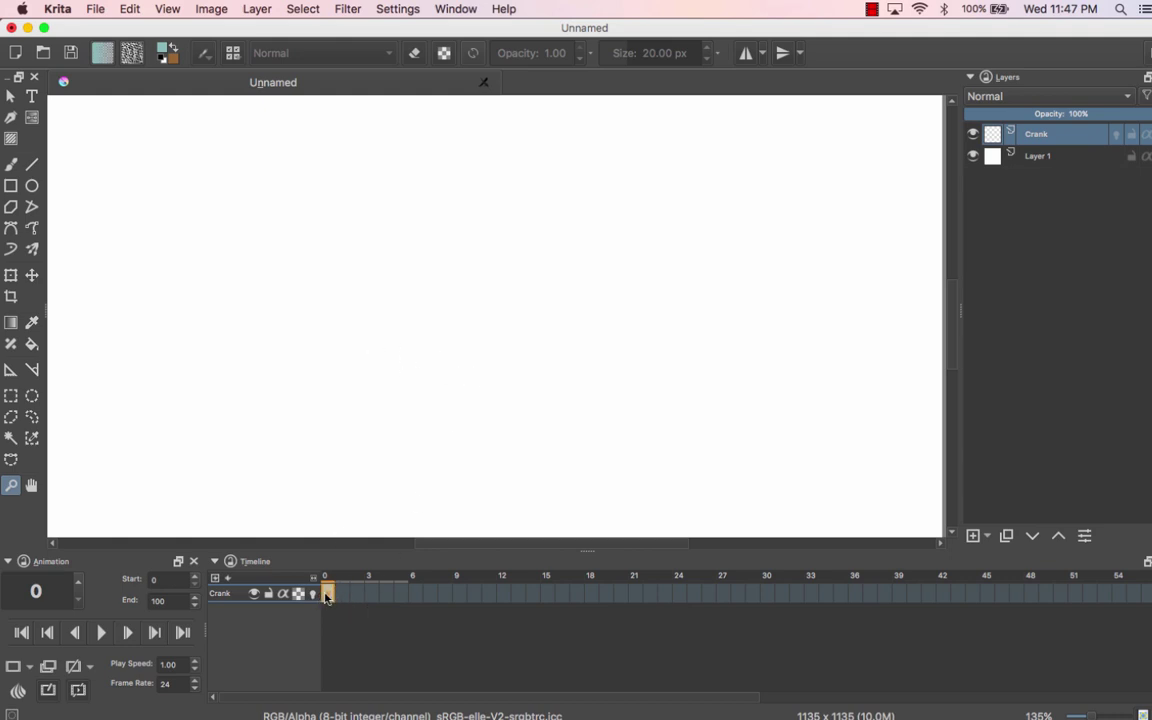
{"action": "mouse_move", "coordinate": [328, 597]}
{"action": "left_mouse_down"}
{"action": "mouse_move", "coordinate": [300, 535]}
{"action": "mouse_move", "coordinate": [375, 524]}
{"action": "mouse_move", "coordinate": [391, 489]}
{"action": "mouse_move", "coordinate": [350, 582]}
{"action": "mouse_move", "coordinate": [329, 599]}
{"action": "left_mouse_up"}
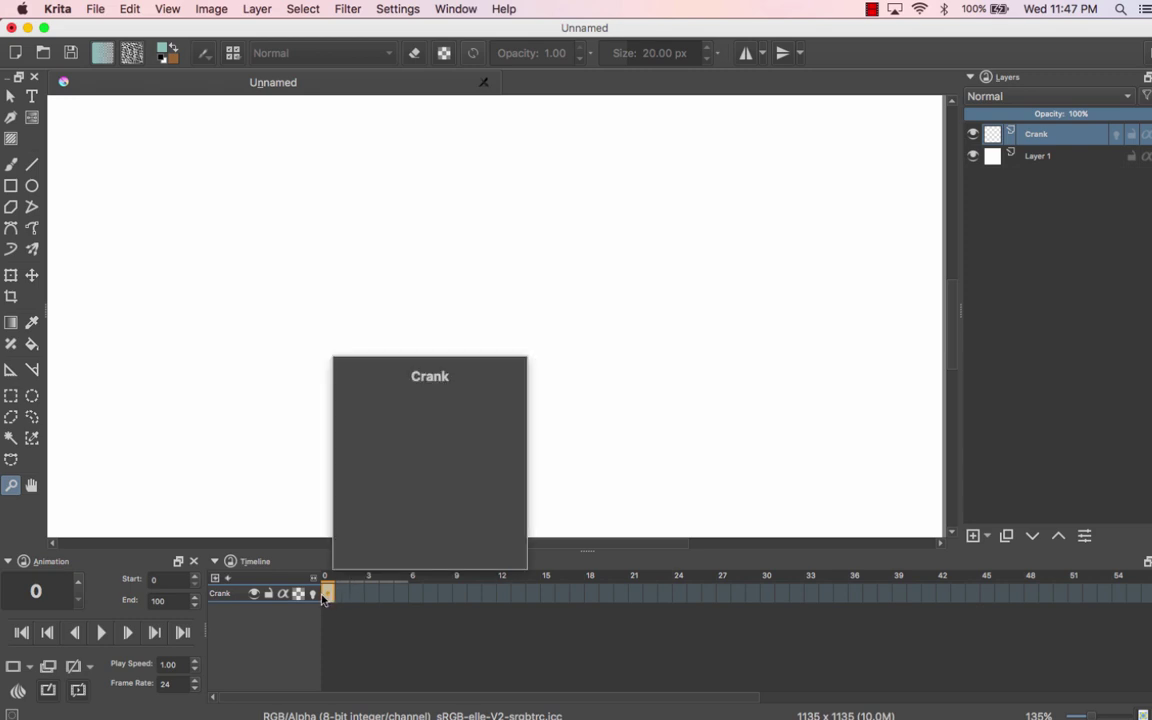
{"action": "left_click_drag", "start_coordinate": [329, 599], "coordinate": [243, 260]}
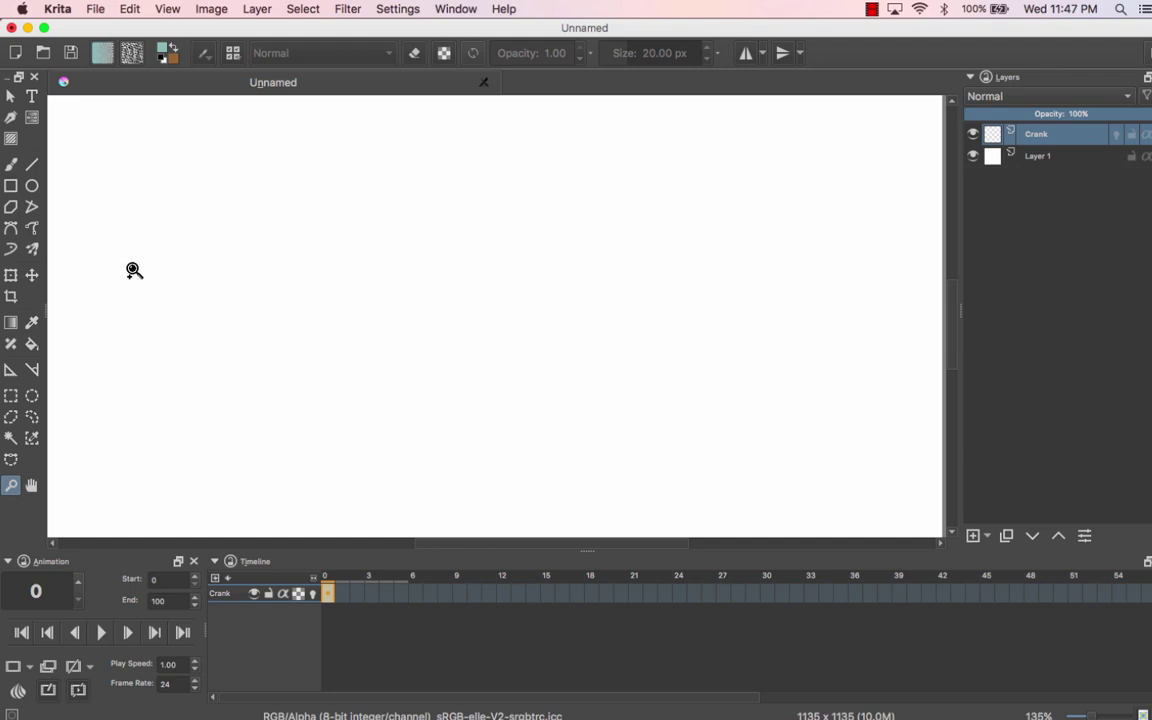
{"action": "left_click", "coordinate": [30, 168]}
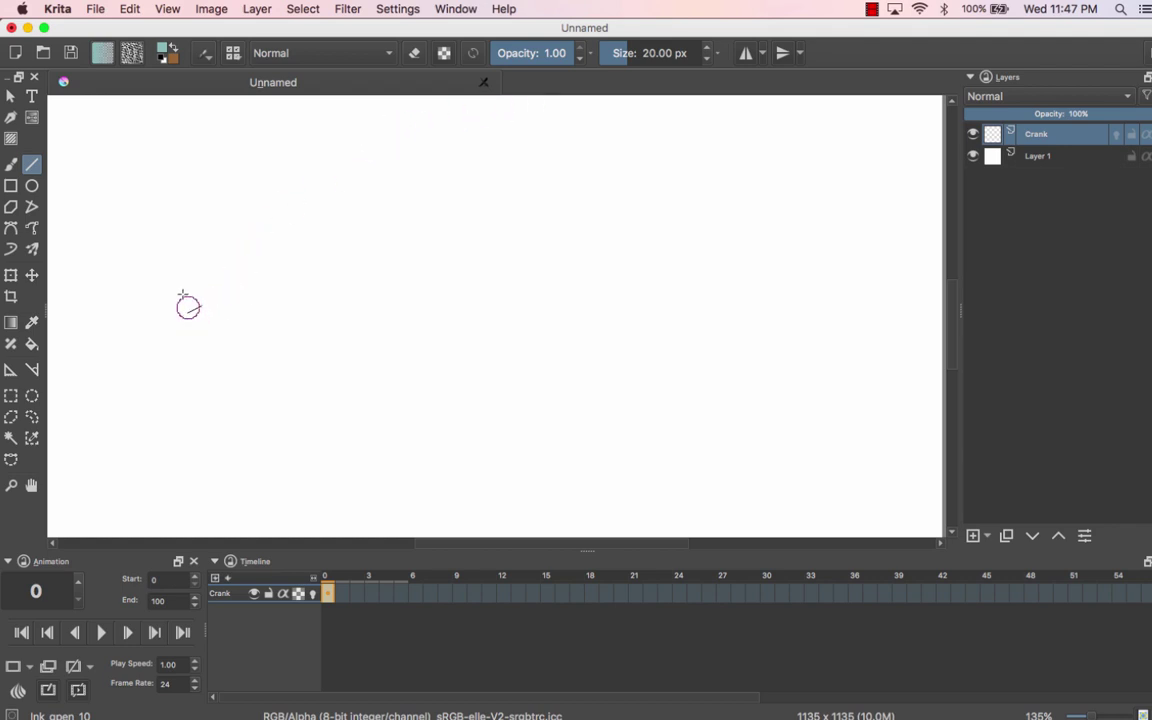
{"action": "mouse_move", "coordinate": [228, 298]}
{"action": "left_mouse_down"}
{"action": "mouse_move", "coordinate": [365, 299]}
{"action": "mouse_move", "coordinate": [337, 298]}
{"action": "mouse_move", "coordinate": [347, 299]}
{"action": "left_mouse_up"}
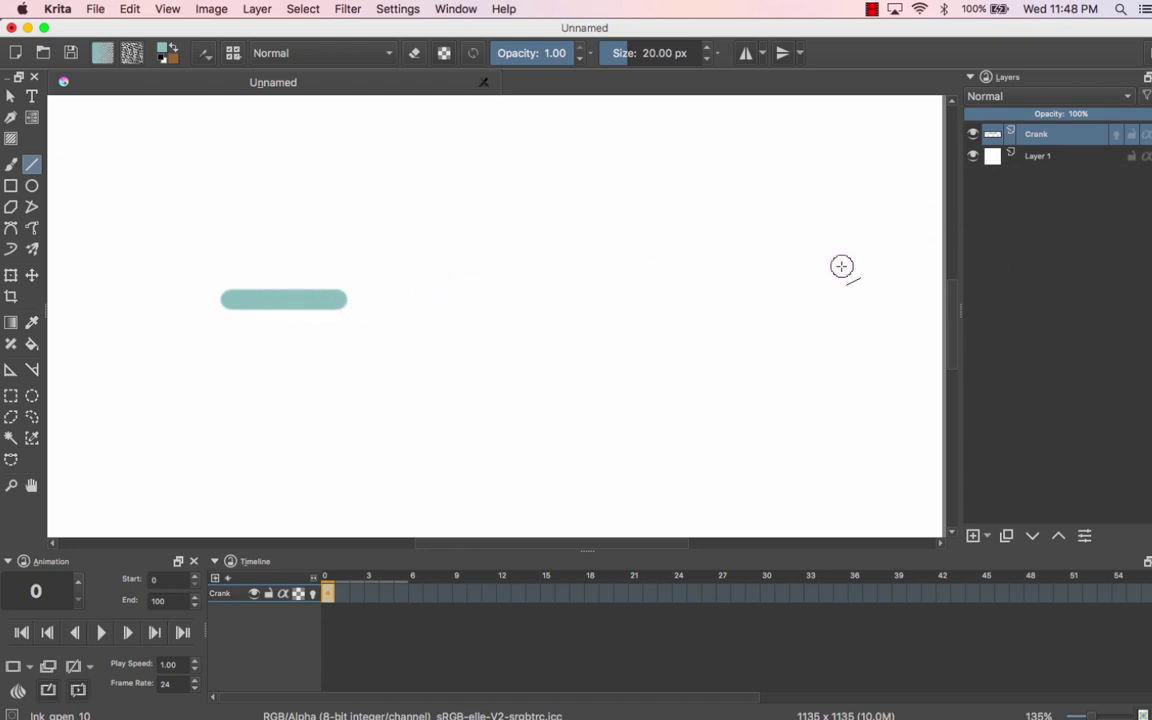
Add a new paint layer above Crank and name it Guides
{"action": "left_click", "coordinate": [972, 536]}
{"action": "double_click", "coordinate": [1045, 134]}
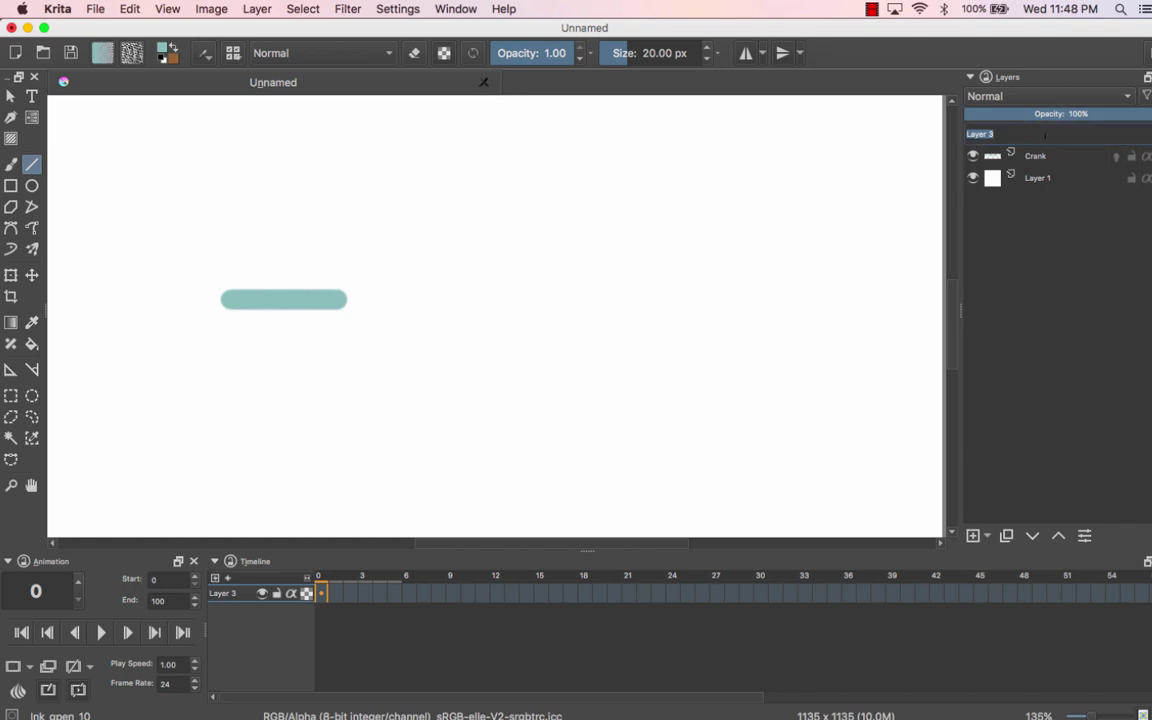
{"action": "type", "text": "o"}
{"action": "key", "text": "Return"}
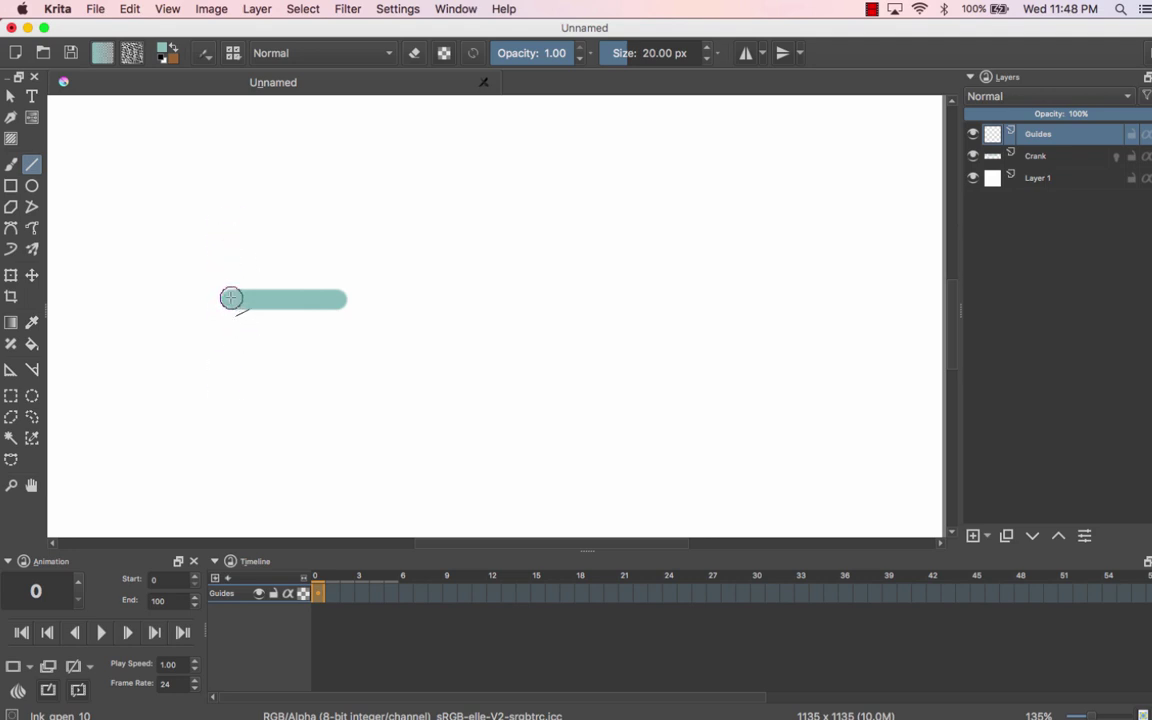
Draw 2 px brown guide lines on the Guides layer: a long horizontal along the crank and a vertical crossing its left end
{"action": "left_click_drag", "start_coordinate": [637, 62], "coordinate": [626, 66]}
{"action": "left_click", "coordinate": [626, 66]}
{"action": "type", "text": "2"}
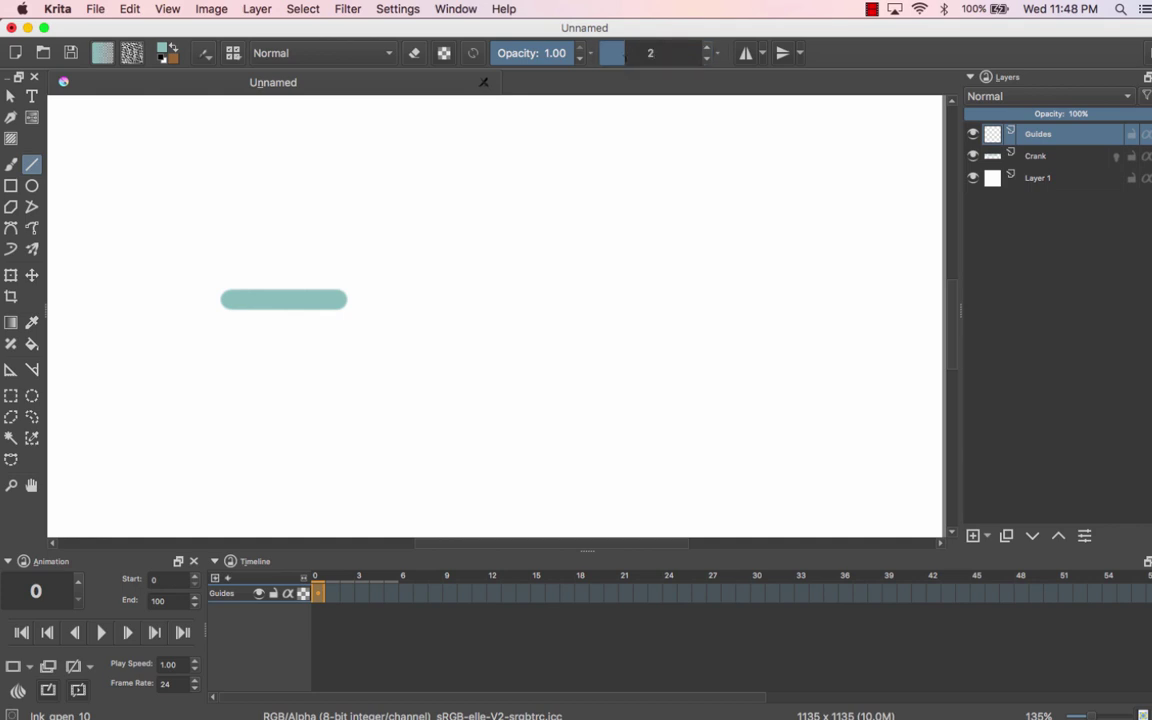
{"action": "left_click", "coordinate": [174, 50]}
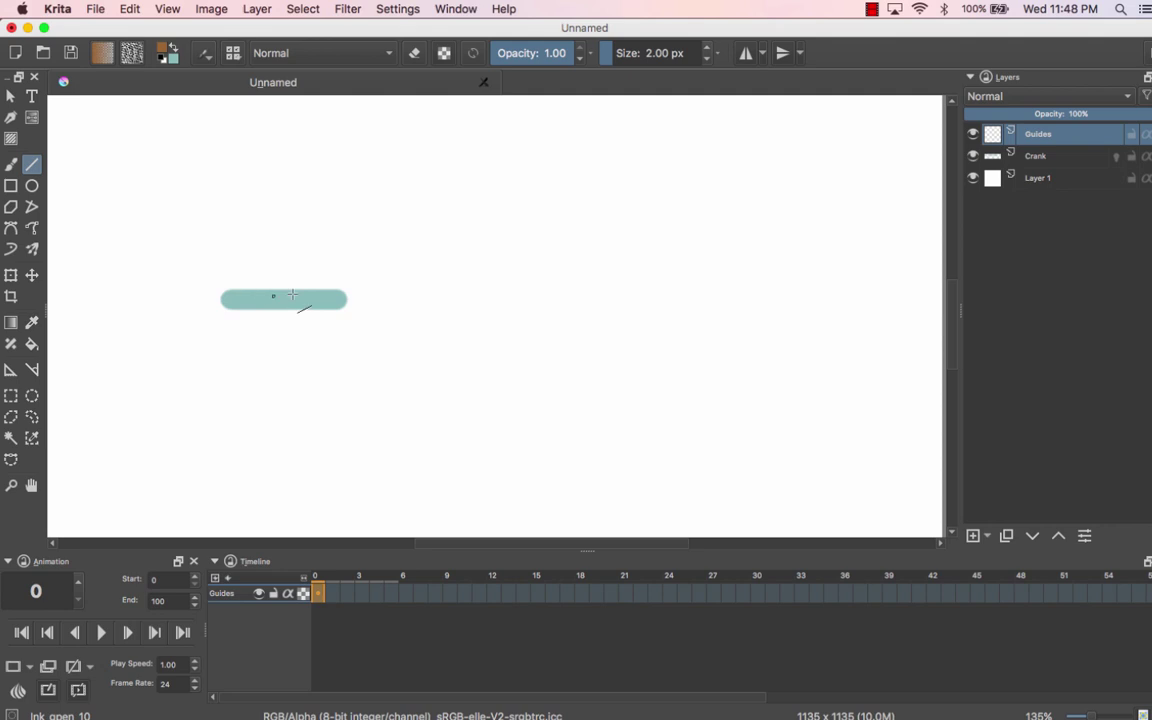
{"action": "left_click_drag", "start_coordinate": [292, 295], "coordinate": [887, 296]}
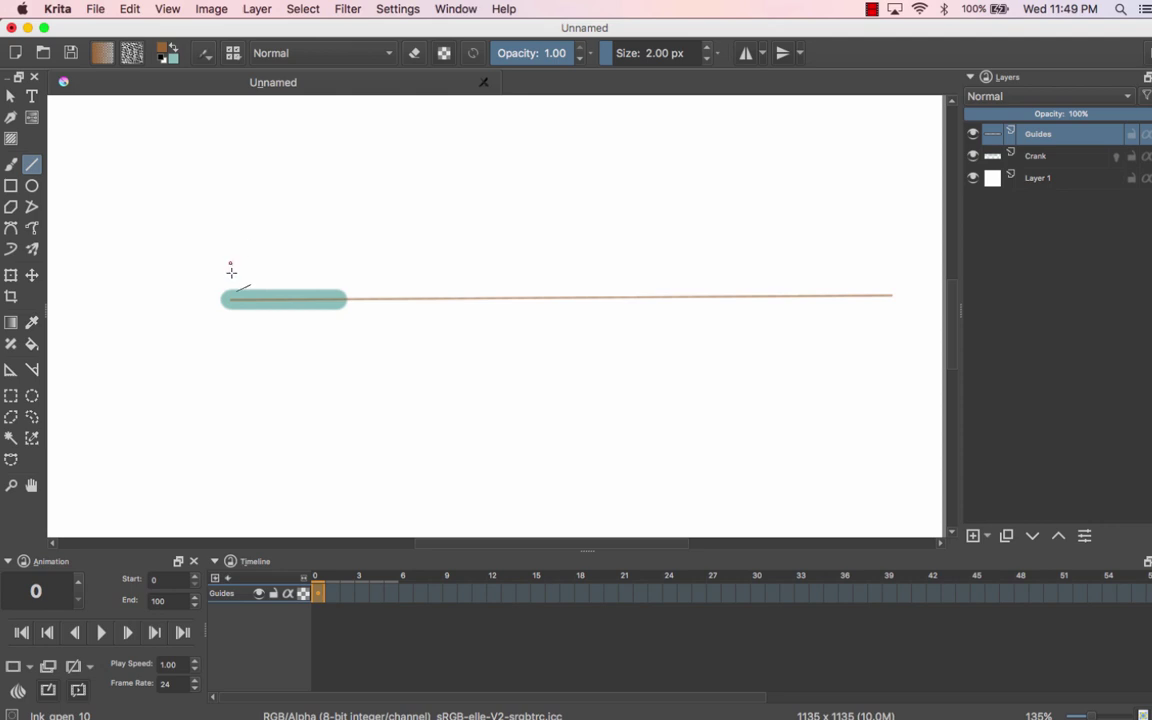
{"action": "left_click_drag", "start_coordinate": [230, 233], "coordinate": [231, 389]}
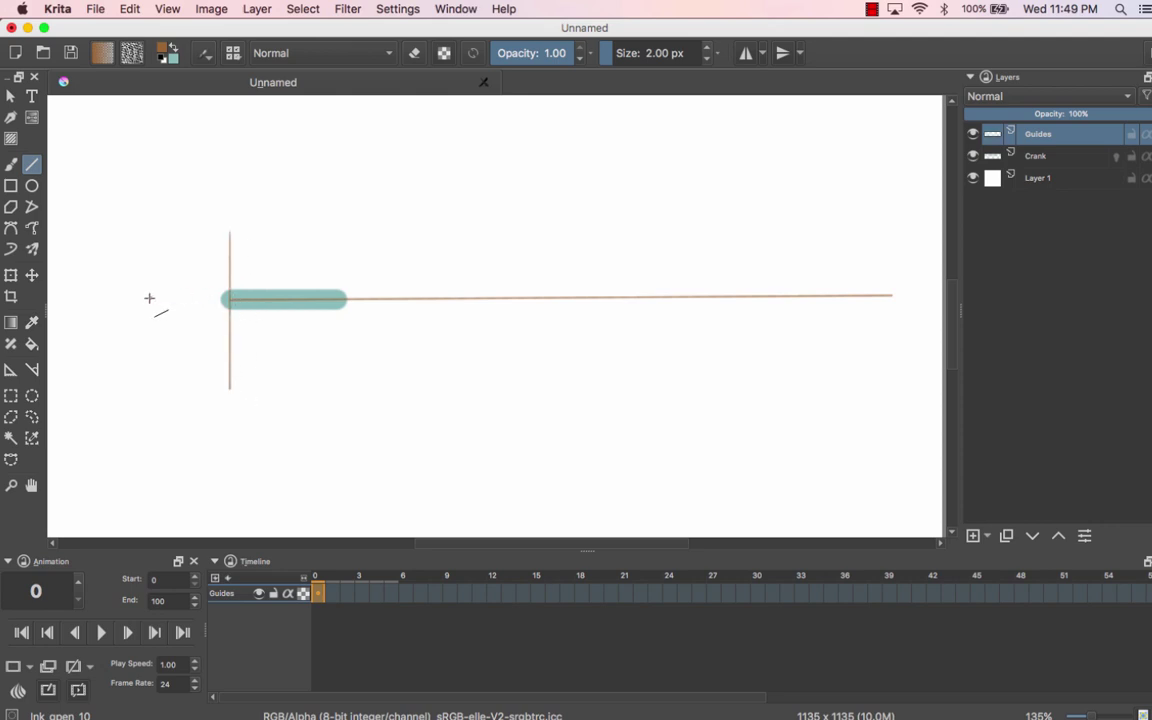
{"action": "left_click_drag", "start_coordinate": [147, 299], "coordinate": [232, 299]}
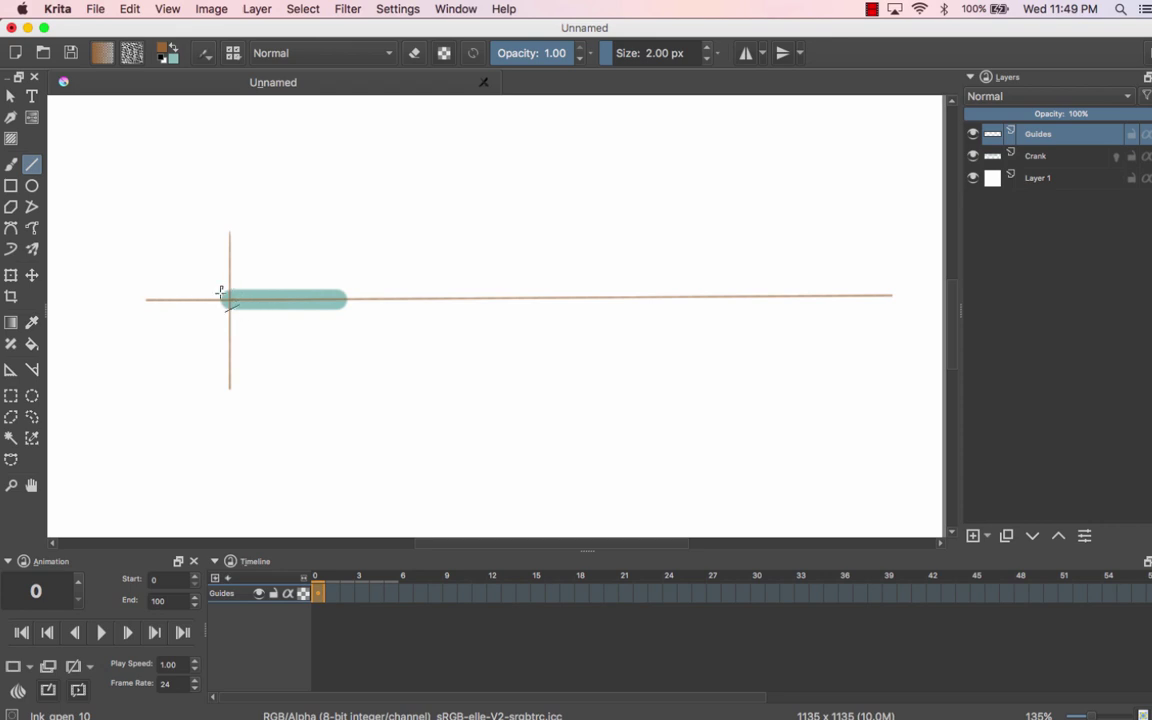
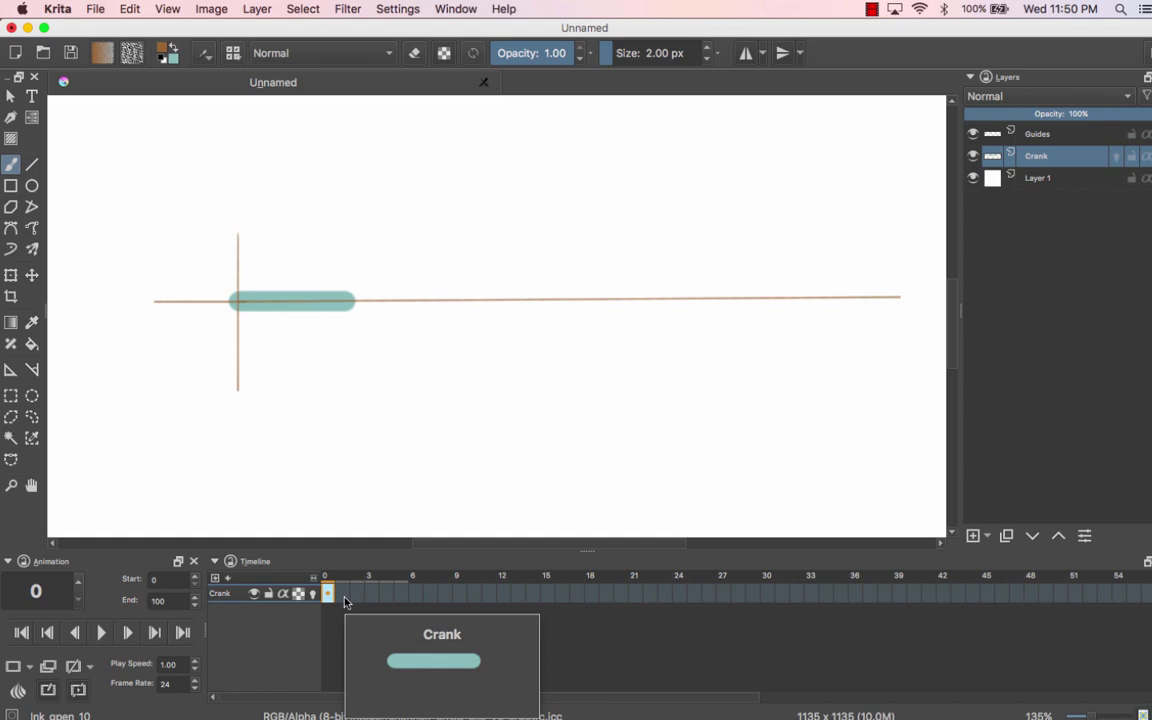
At frame 1, rotate the crank slightly counter-clockwise about a pivot placed at the guide lines' intersection, and advance to frame 2
{"action": "left_click", "coordinate": [341, 593]}
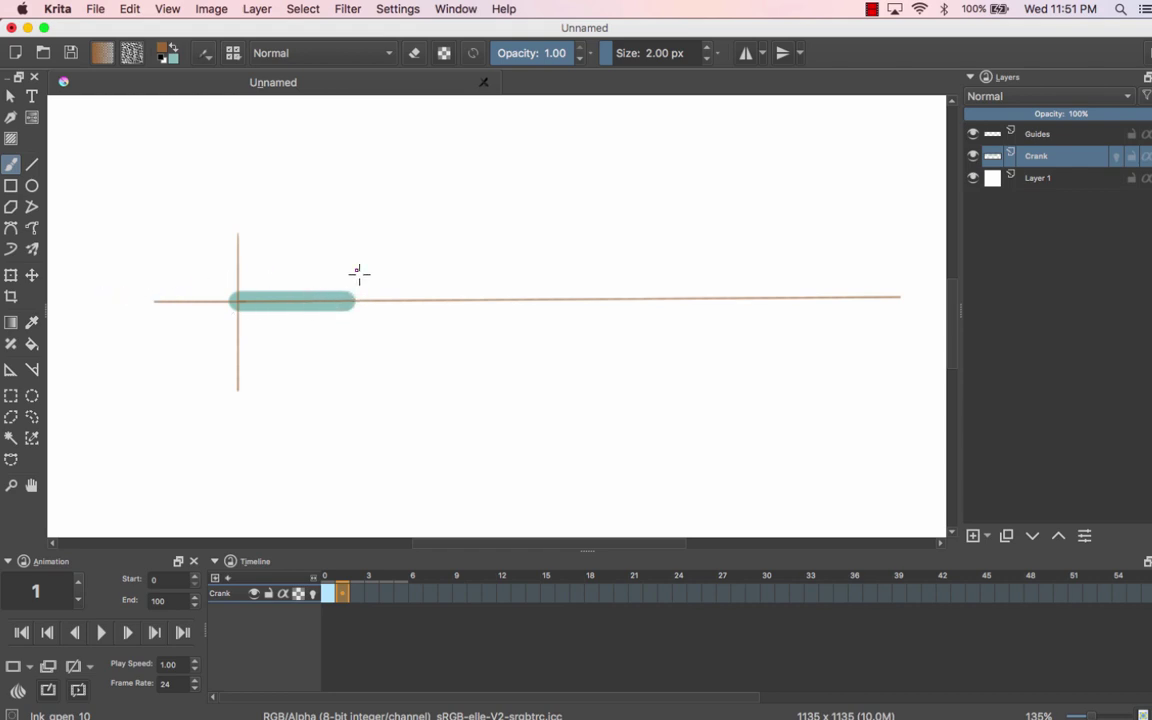
{"action": "left_click", "coordinate": [12, 279]}
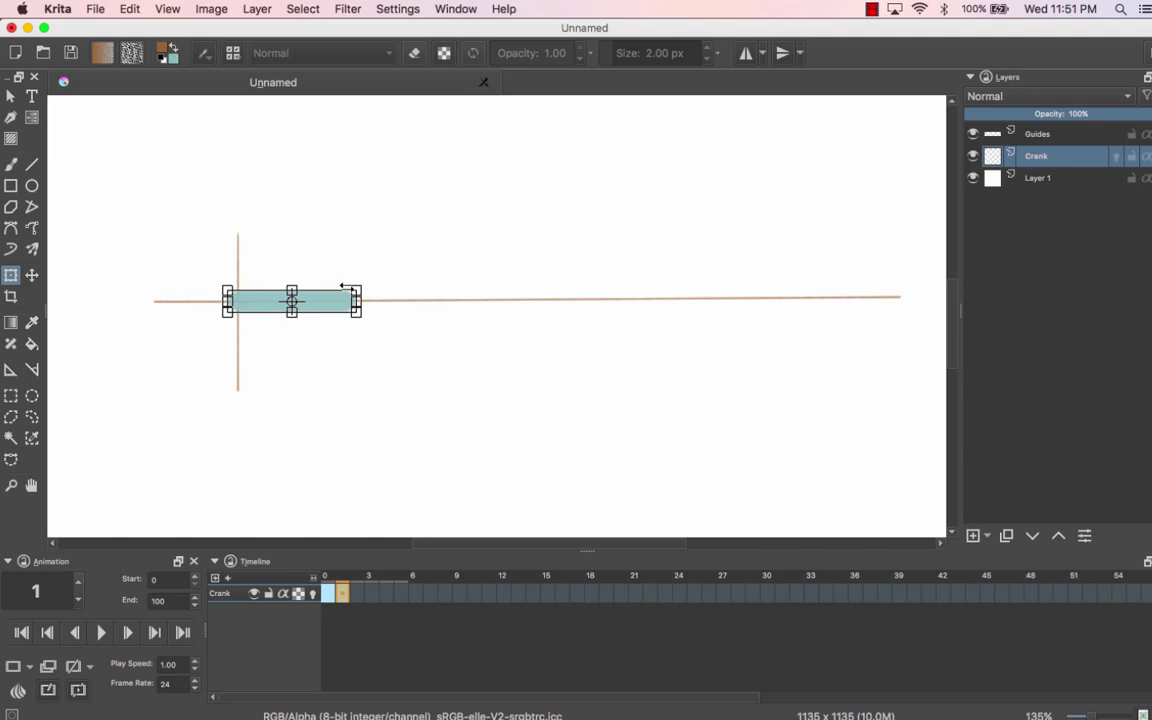
{"action": "left_click_drag", "start_coordinate": [326, 301], "coordinate": [360, 301]}
{"action": "mouse_move", "coordinate": [386, 260]}
{"action": "left_mouse_down"}
{"action": "mouse_move", "coordinate": [283, 221]}
{"action": "mouse_move", "coordinate": [366, 264]}
{"action": "left_mouse_up"}
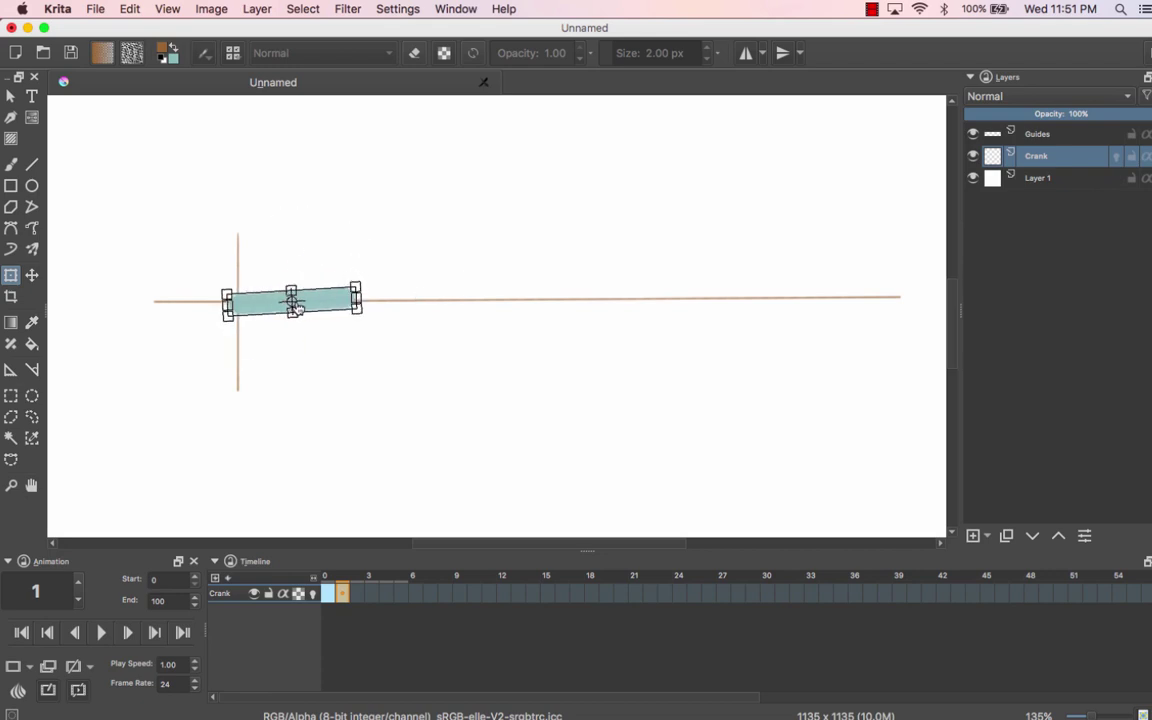
{"action": "left_click_drag", "start_coordinate": [295, 307], "coordinate": [259, 303]}
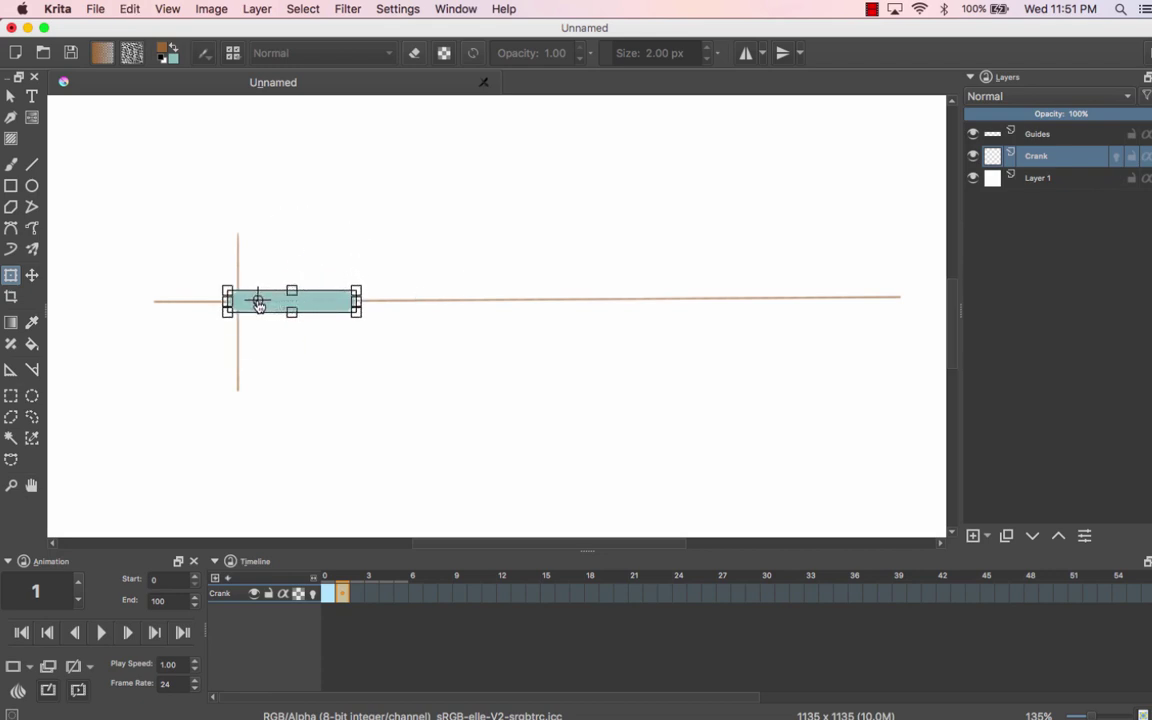
{"action": "left_click_drag", "start_coordinate": [380, 244], "coordinate": [342, 262]}
{"action": "left_click_drag", "start_coordinate": [368, 231], "coordinate": [318, 254]}
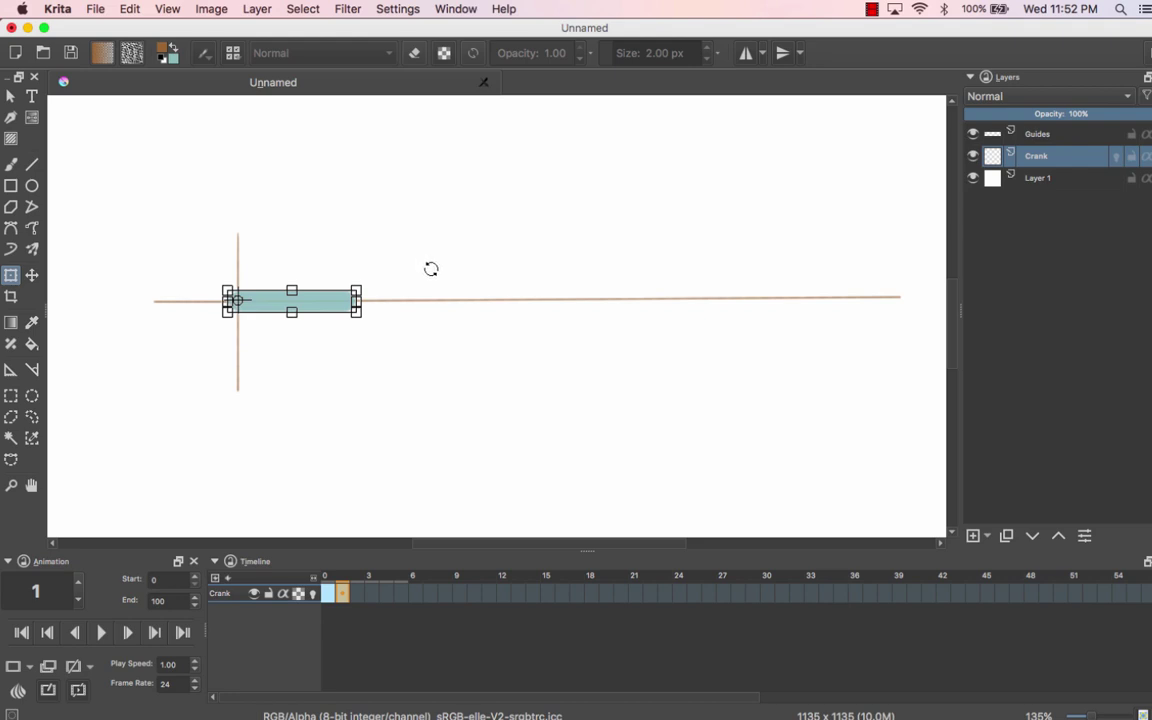
{"action": "left_click_drag", "start_coordinate": [446, 271], "coordinate": [404, 234]}
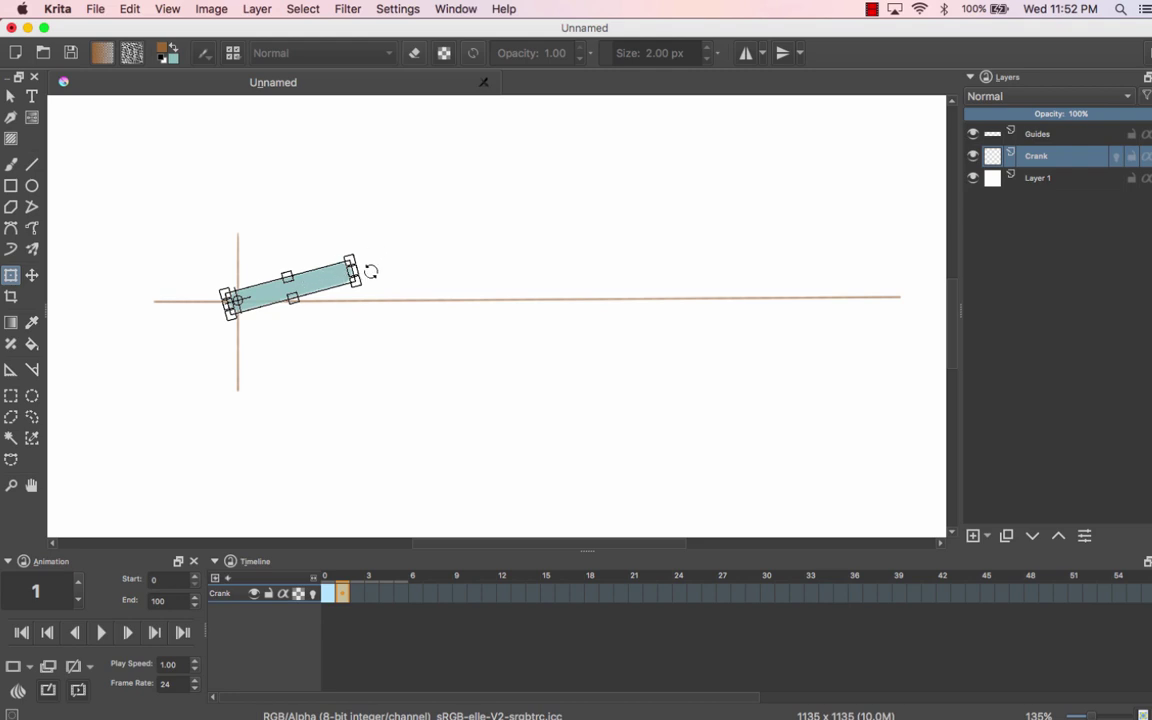
{"action": "key", "text": "Return"}
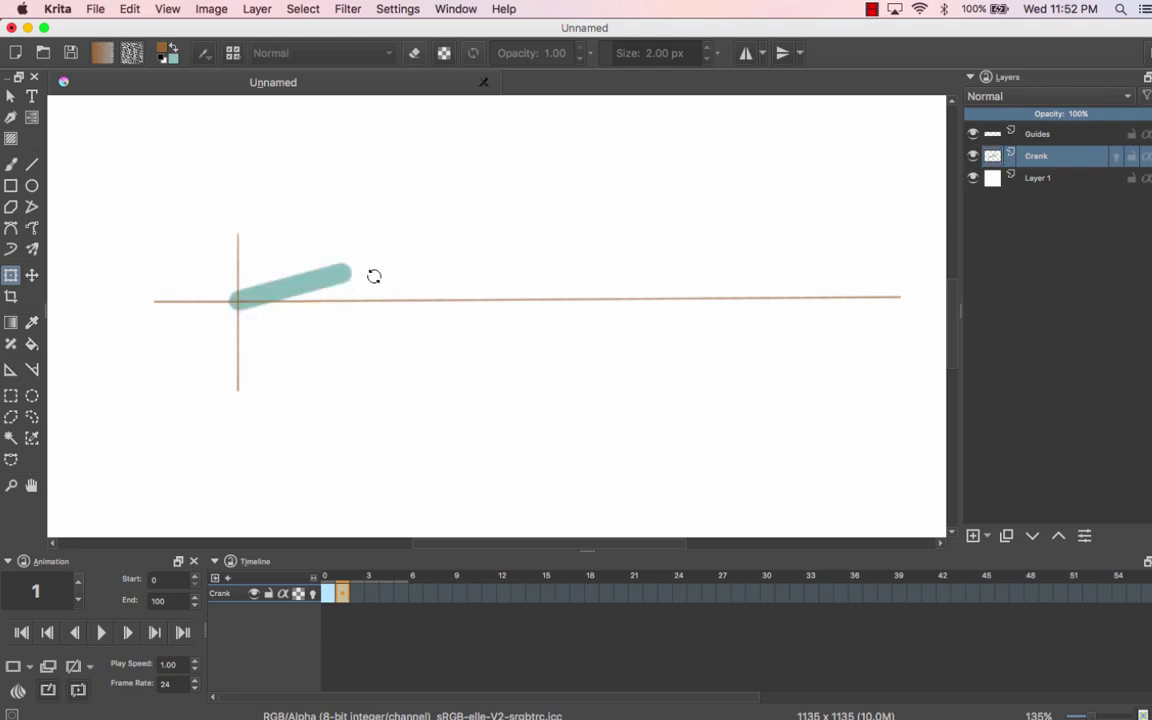
{"action": "key", "text": "period"}
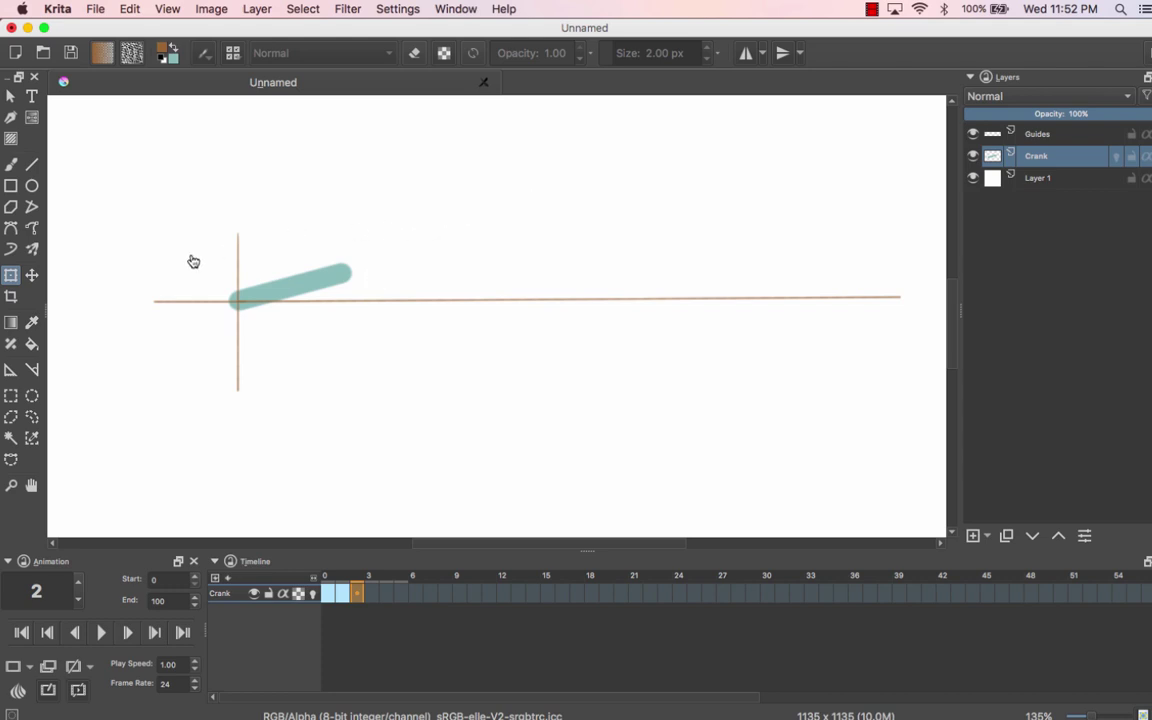
At frame 2, rotate the crank slightly further counter-clockwise about a pivot placed at the guide lines' intersection
{"action": "left_click", "coordinate": [337, 280]}
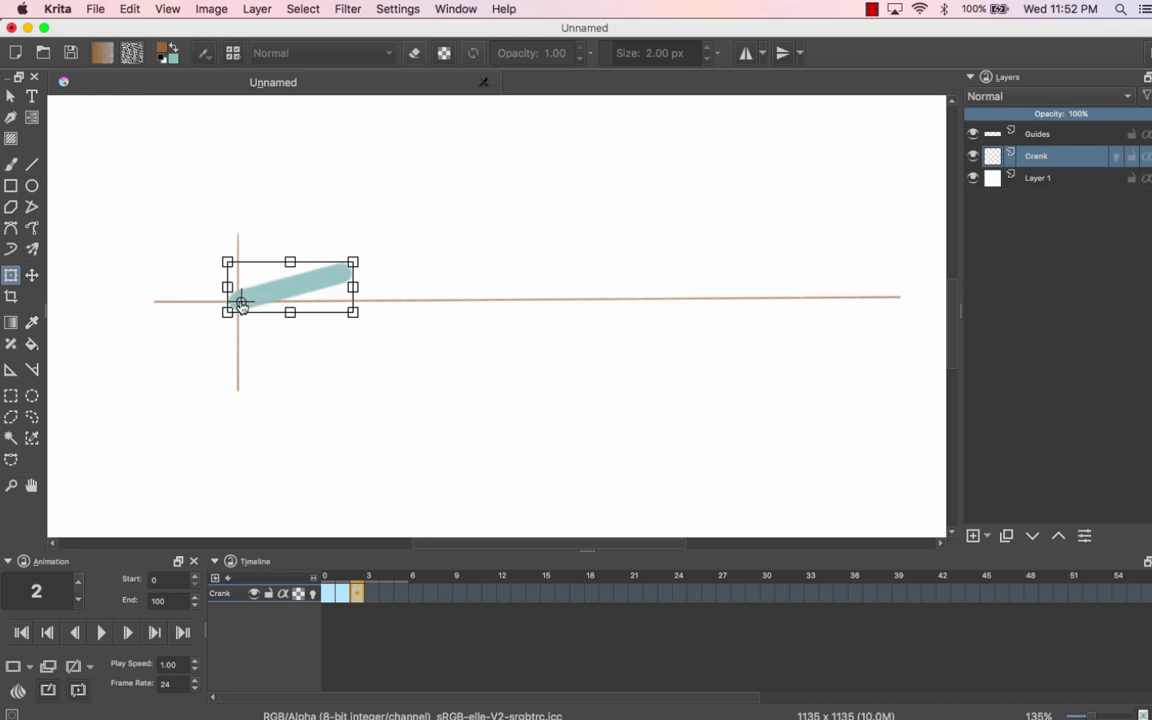
{"action": "left_click_drag", "start_coordinate": [241, 302], "coordinate": [238, 300]}
{"action": "left_click_drag", "start_coordinate": [419, 211], "coordinate": [365, 177]}
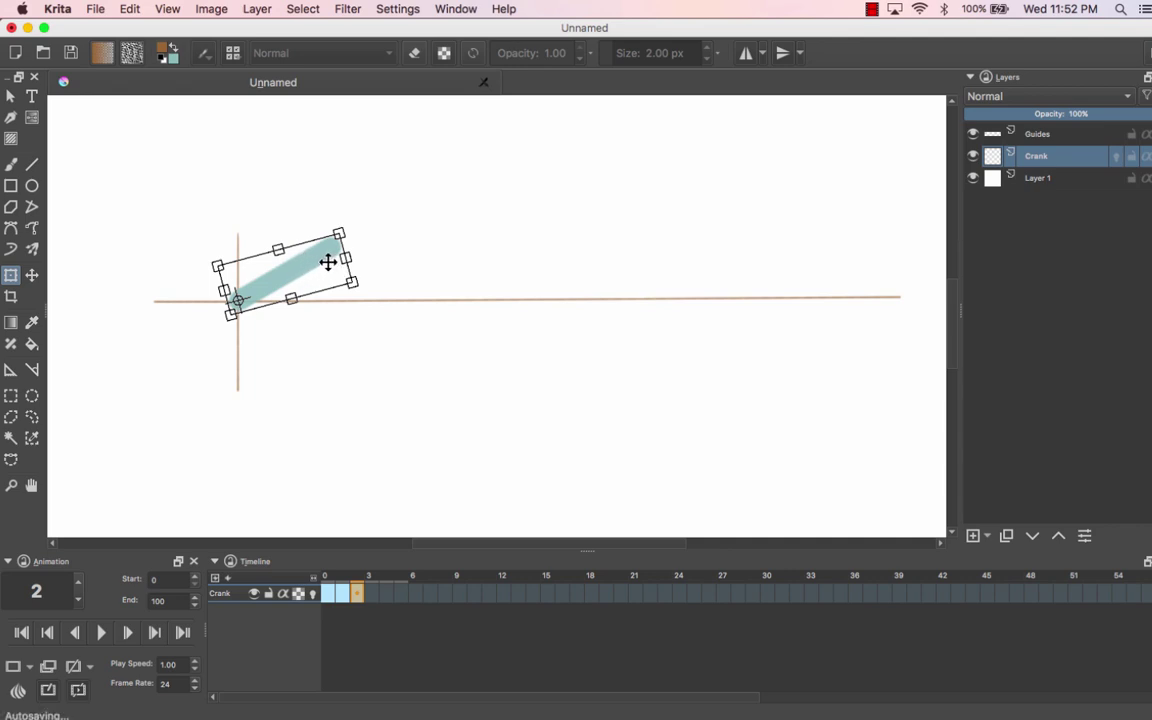
{"action": "key", "text": "Return"}
Advance to frame 3 and rotate the crank by the same counter-clockwise increment, with its pivot at the guides' intersection
{"action": "key", "text": "period"}
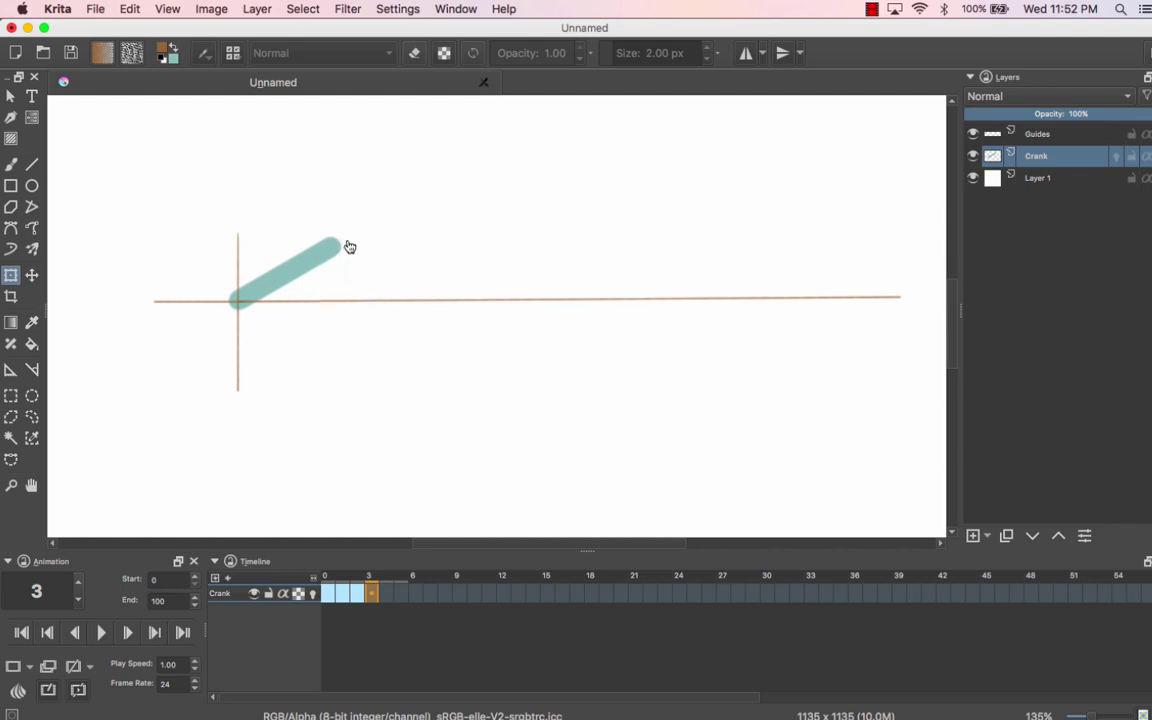
{"action": "left_click", "coordinate": [290, 238]}
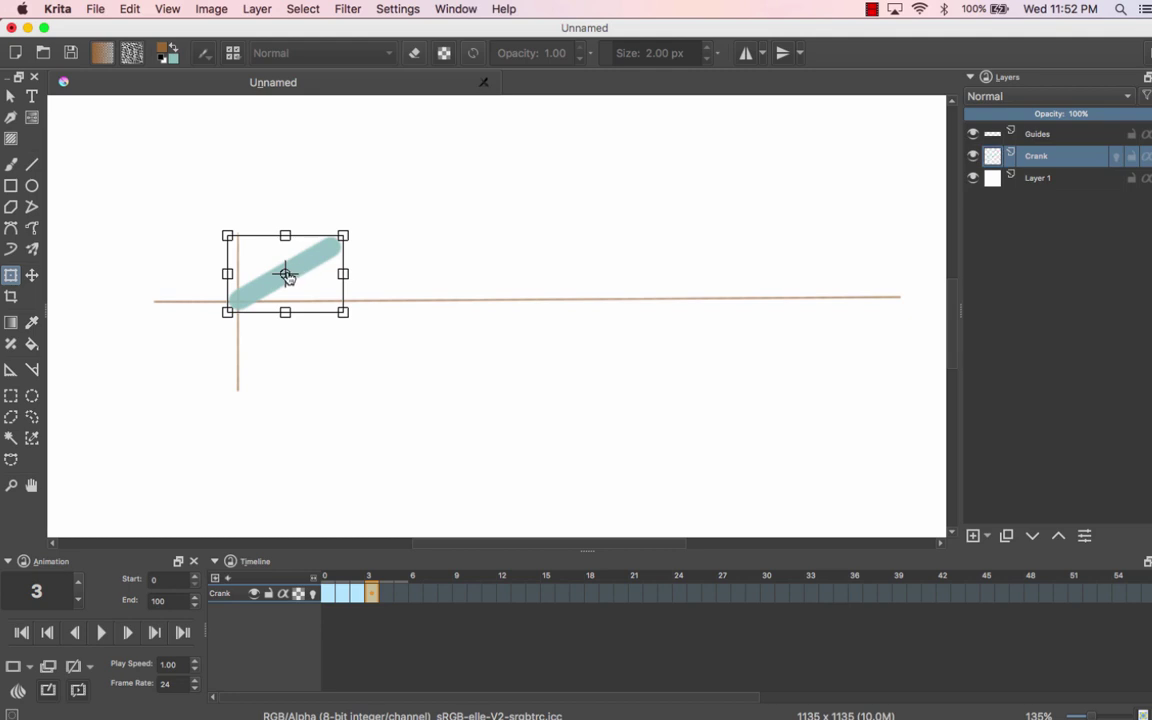
{"action": "left_click_drag", "start_coordinate": [243, 302], "coordinate": [237, 300]}
{"action": "left_click_drag", "start_coordinate": [396, 203], "coordinate": [342, 172]}
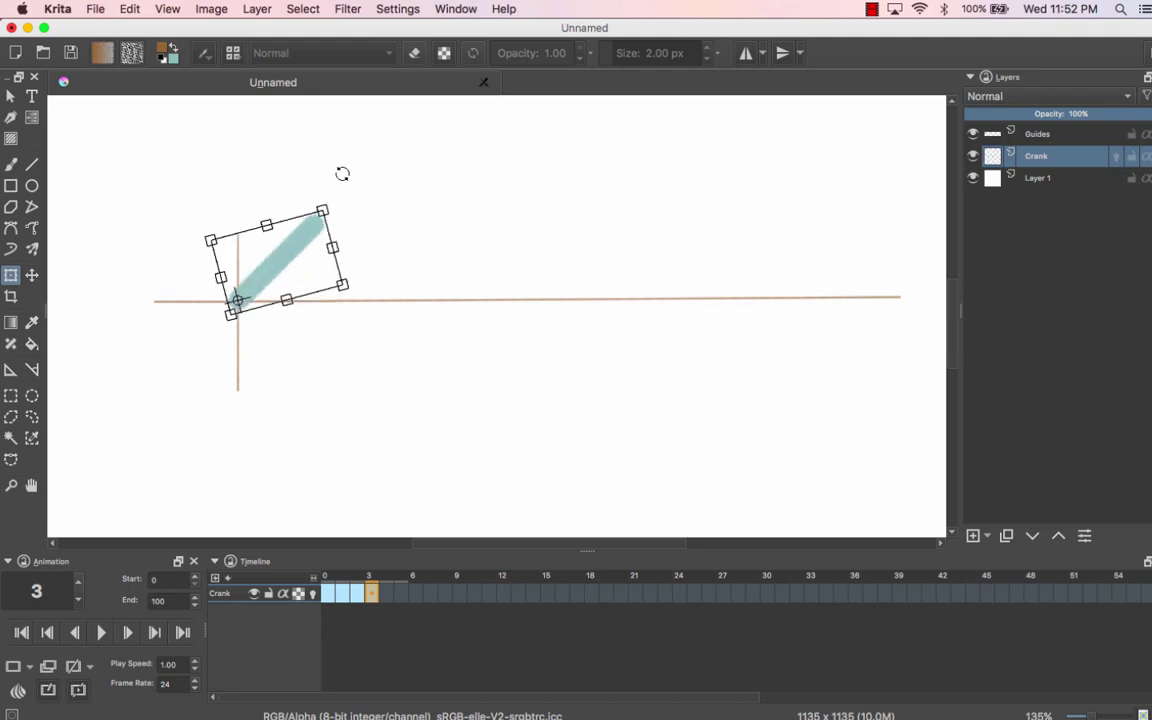
{"action": "key", "text": "Return"}
Advance to frame 4 and rotate the crank another equal increment counter-clockwise about the guides' intersection
{"action": "key", "text": "period"}
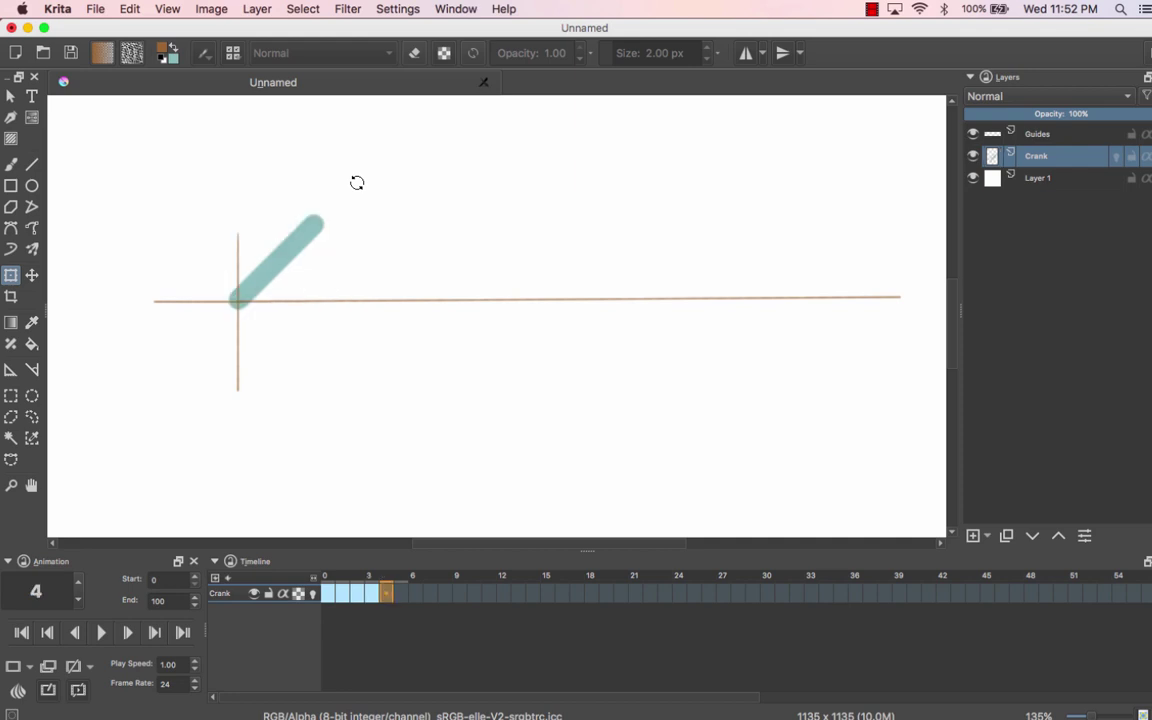
{"action": "left_click", "coordinate": [290, 248]}
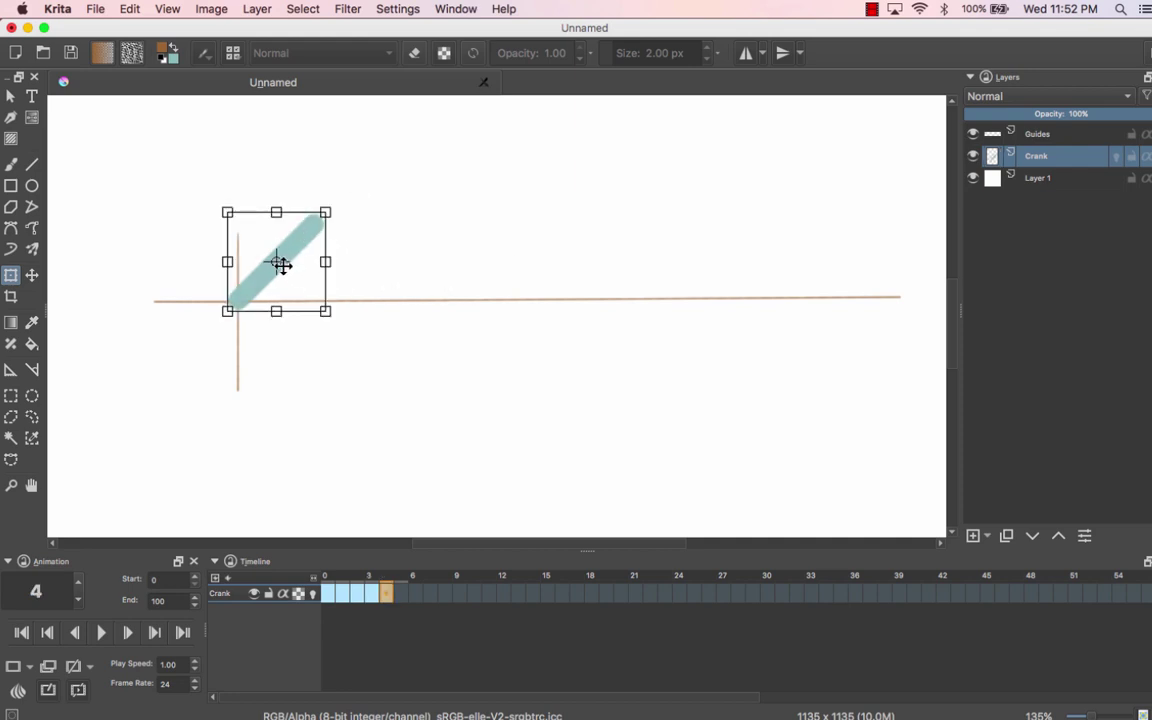
{"action": "left_click_drag", "start_coordinate": [267, 281], "coordinate": [238, 301]}
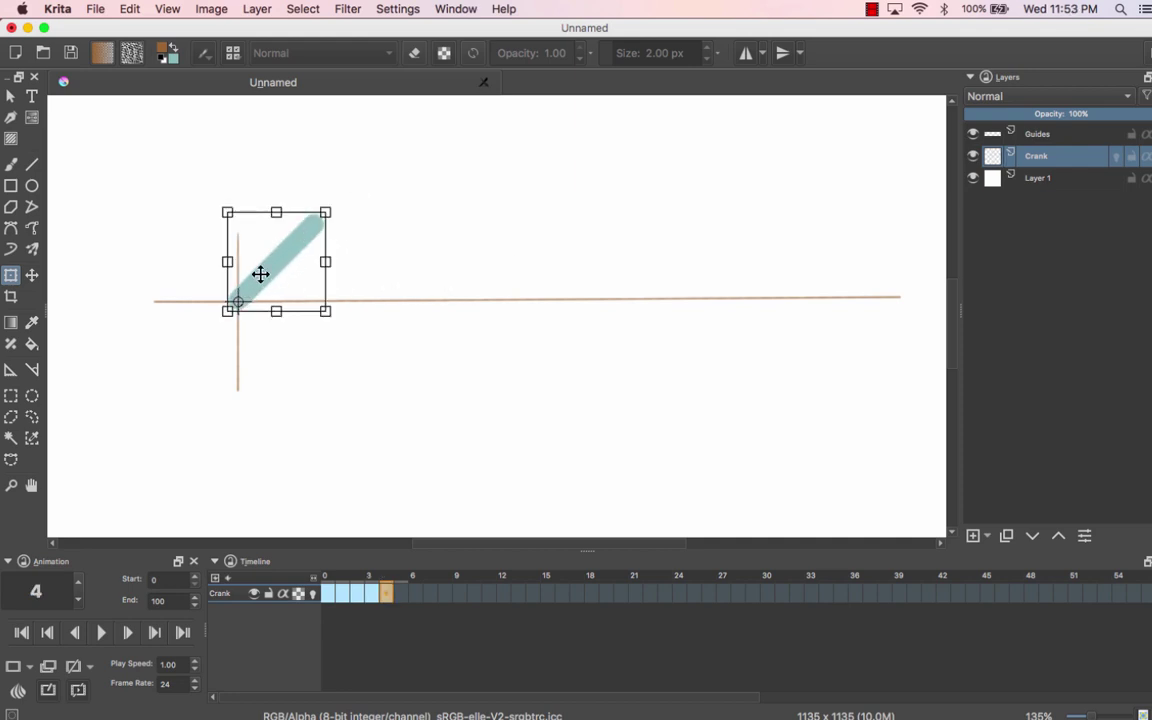
{"action": "left_click_drag", "start_coordinate": [360, 184], "coordinate": [327, 187]}
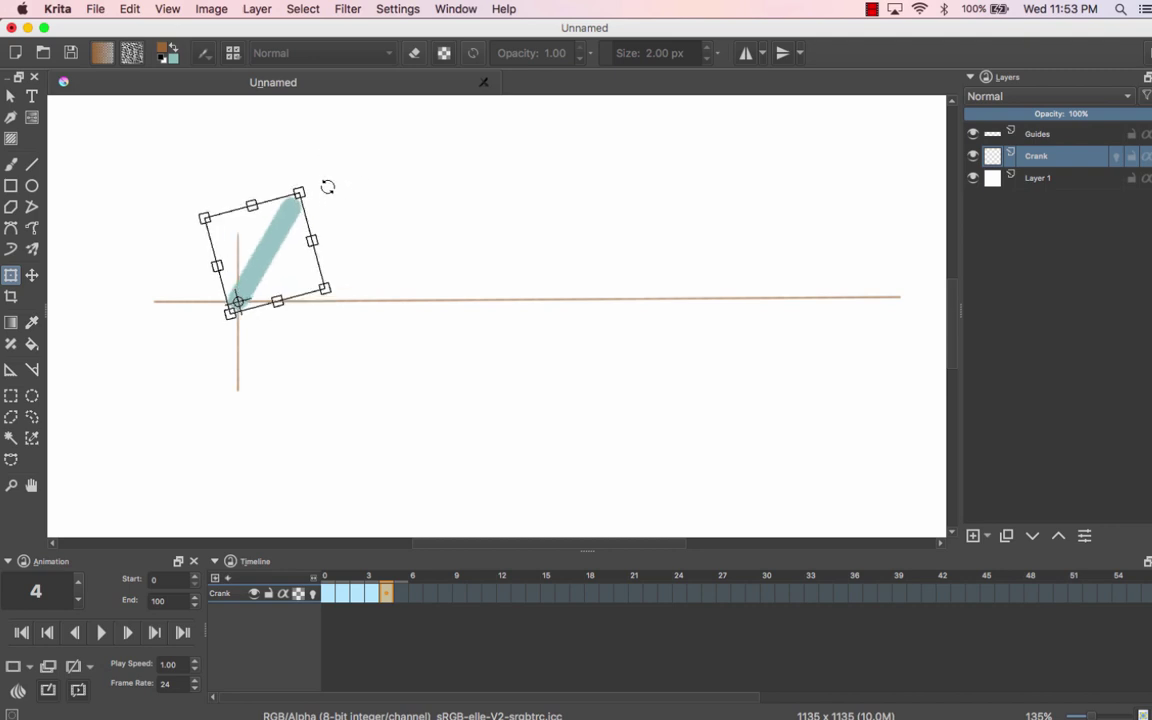
{"action": "key", "text": "Return"}
Continue rotating the crank counter-clockwise in equal increments about the guides' intersection, frame by frame up to frame 24, to complete a full turn
{"action": "left_click", "coordinate": [221, 244]}
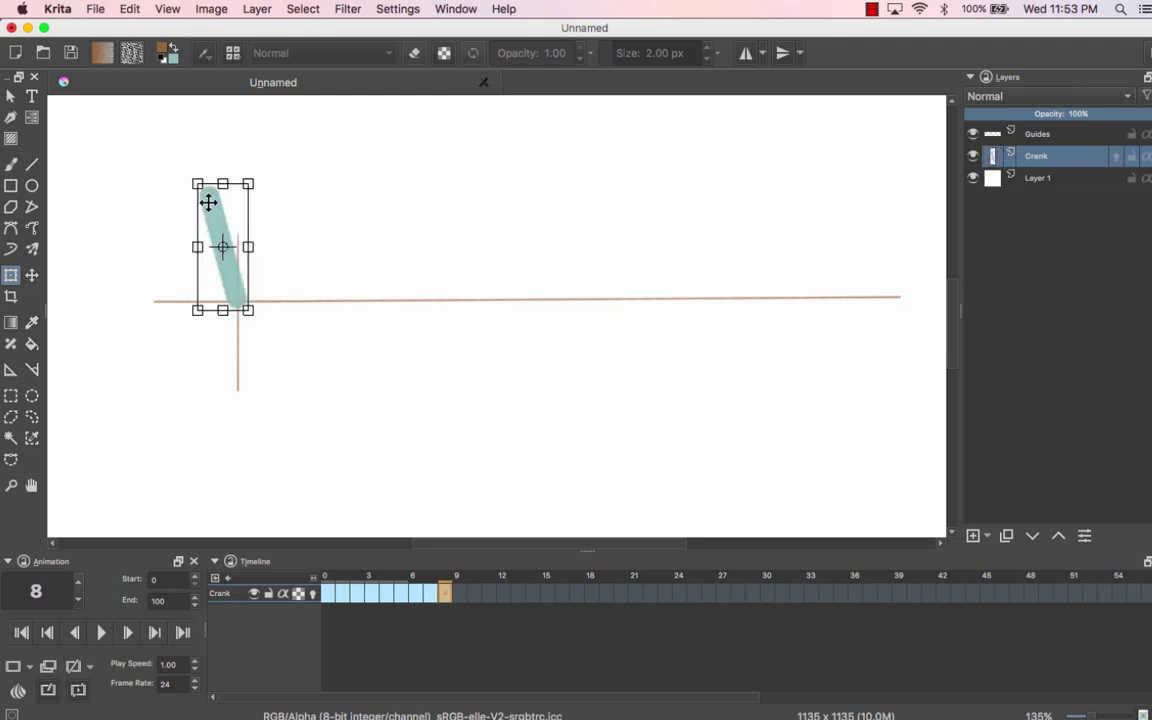
{"action": "left_click_drag", "start_coordinate": [221, 244], "coordinate": [233, 285]}
{"action": "left_click_drag", "start_coordinate": [291, 203], "coordinate": [255, 177]}
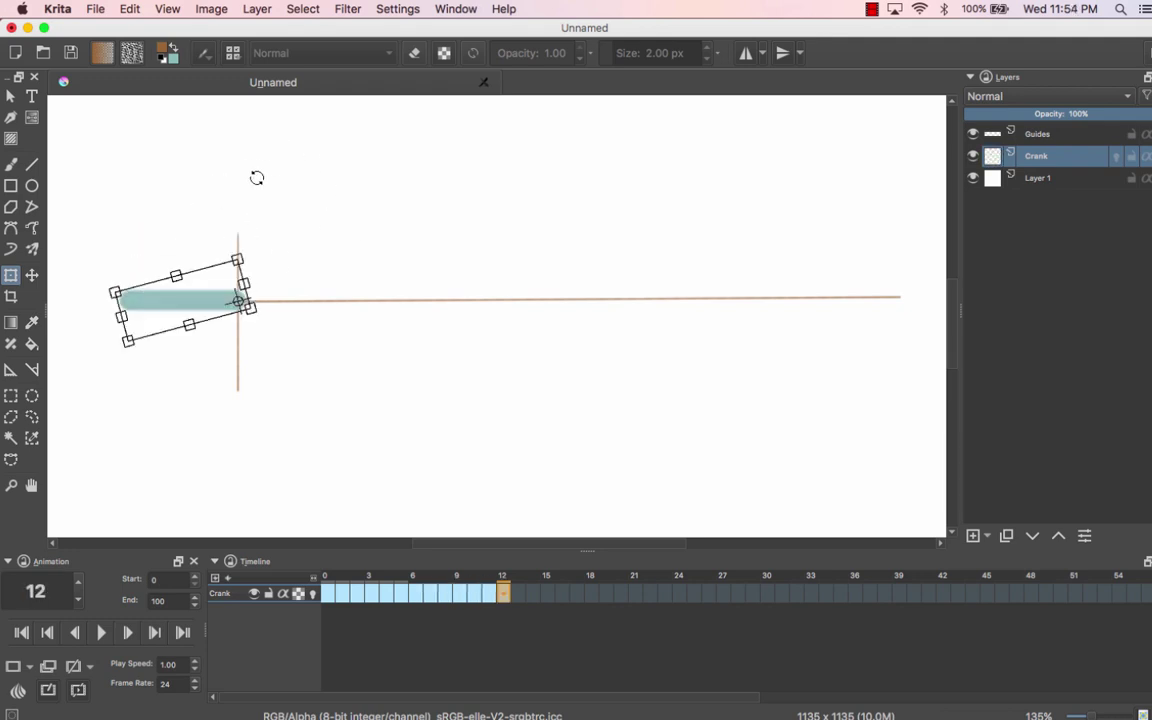
{"action": "key", "text": "Return"}
{"action": "left_click", "coordinate": [193, 302]}
{"action": "left_click_drag", "start_coordinate": [290, 255], "coordinate": [309, 239]}
{"action": "key", "text": "Return"}
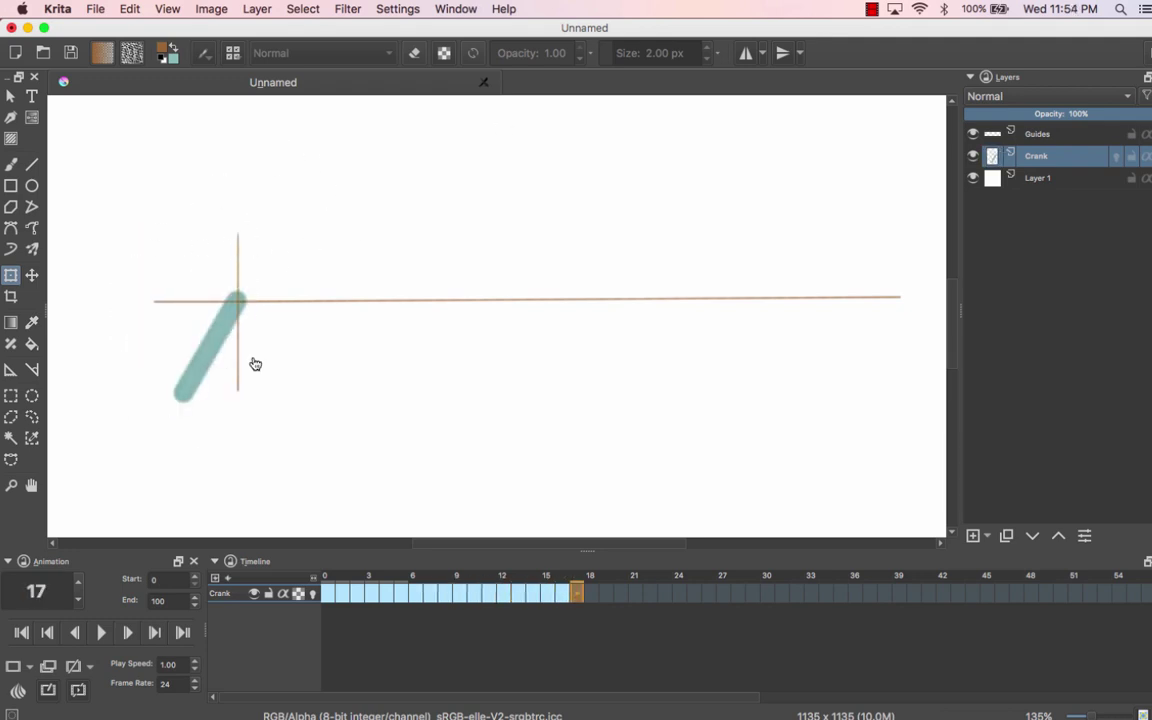
{"action": "left_click", "coordinate": [237, 349]}
{"action": "left_click_drag", "start_coordinate": [237, 349], "coordinate": [402, 297]}
{"action": "key", "text": "Return"}
{"action": "left_click", "coordinate": [360, 300]}
{"action": "key", "text": "Return"}
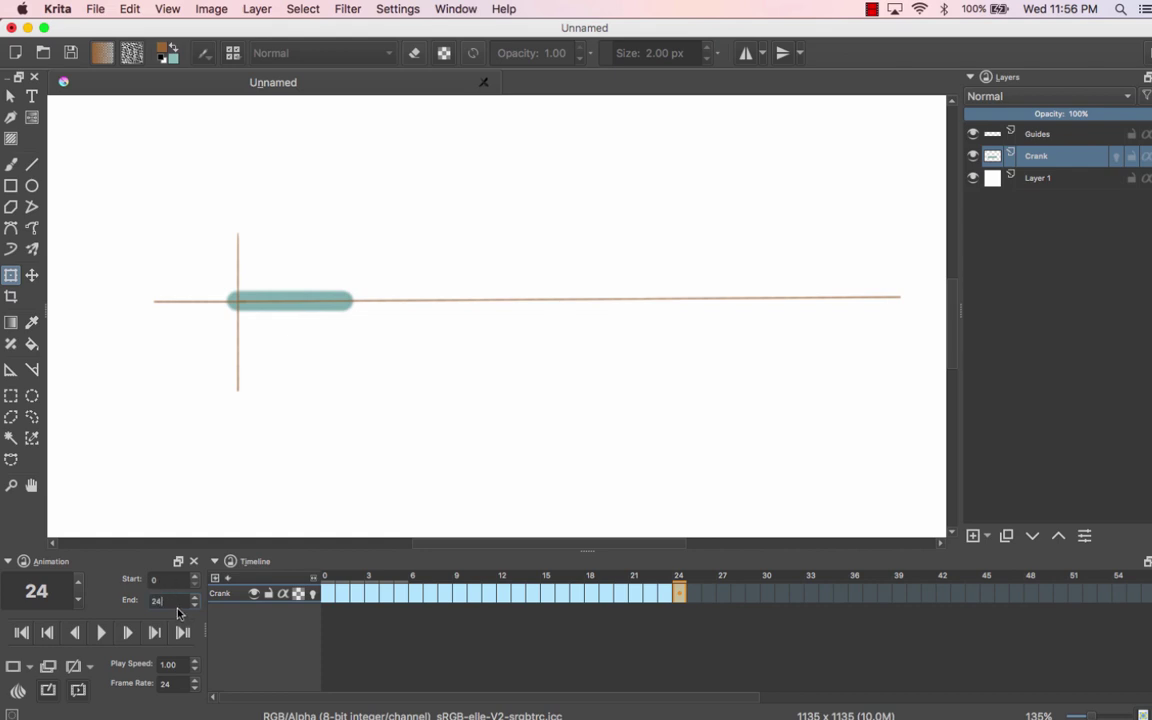
Play the crank animation over frames 0 to 24, lower the play speed to 0.80, and stop playback
{"action": "left_click", "coordinate": [102, 633]}
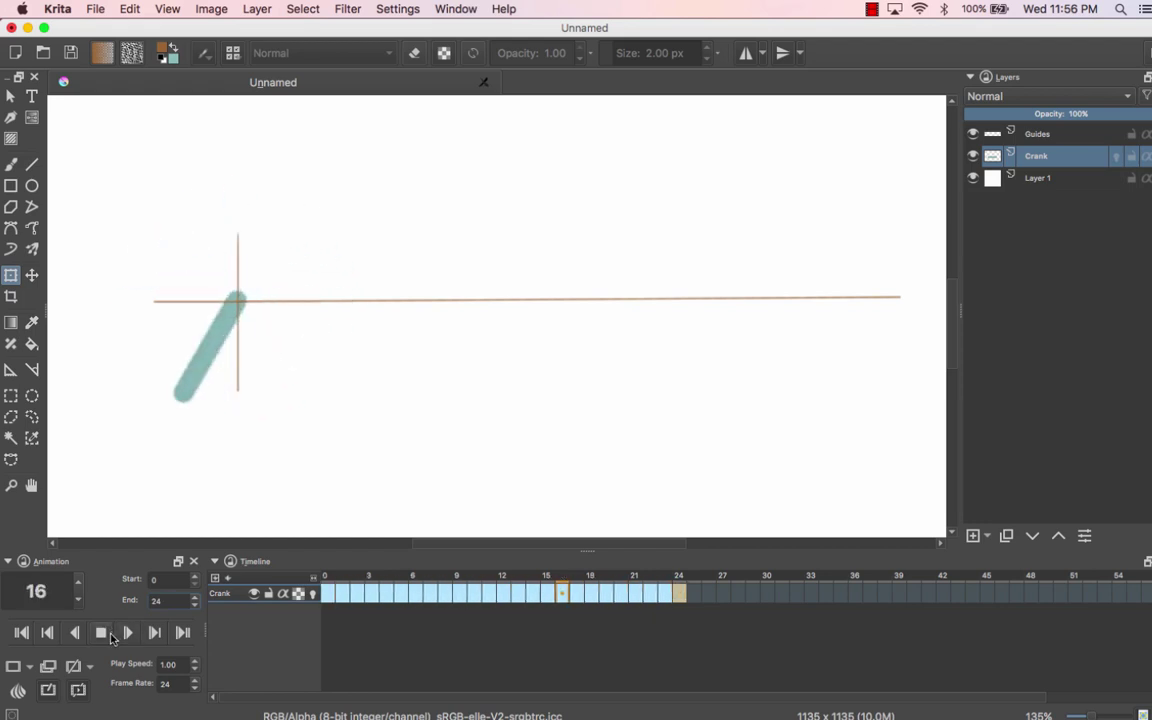
{"action": "left_click", "coordinate": [195, 669]}
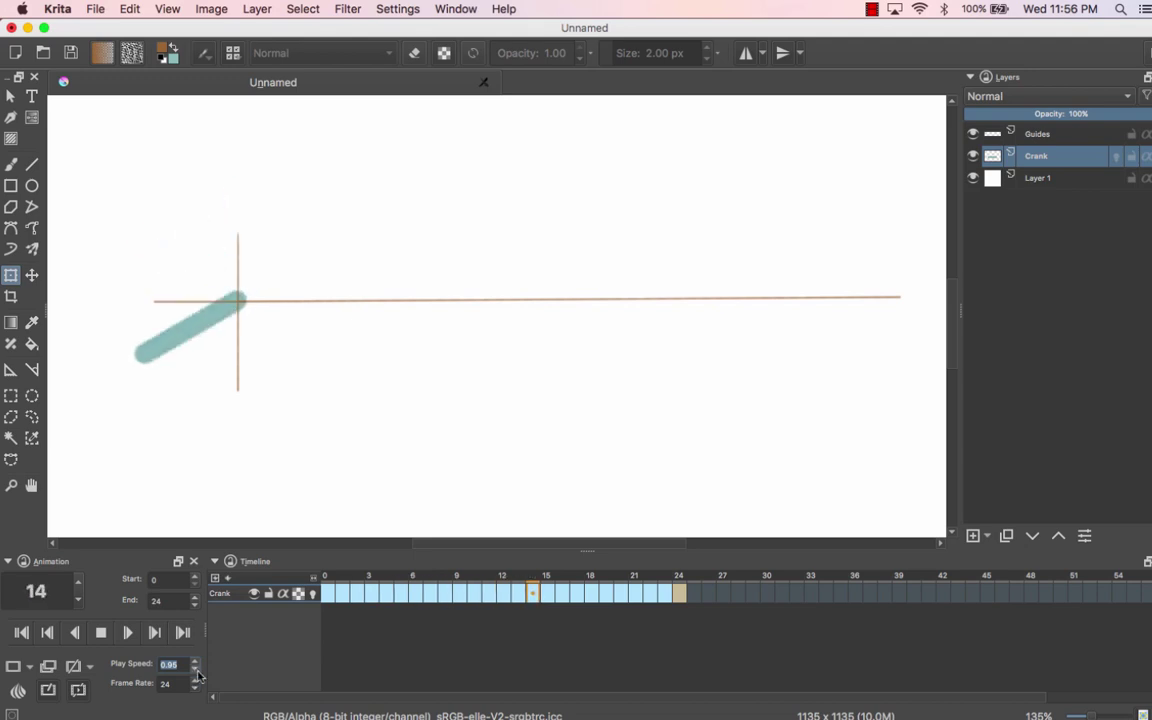
{"action": "left_click", "coordinate": [195, 670]}
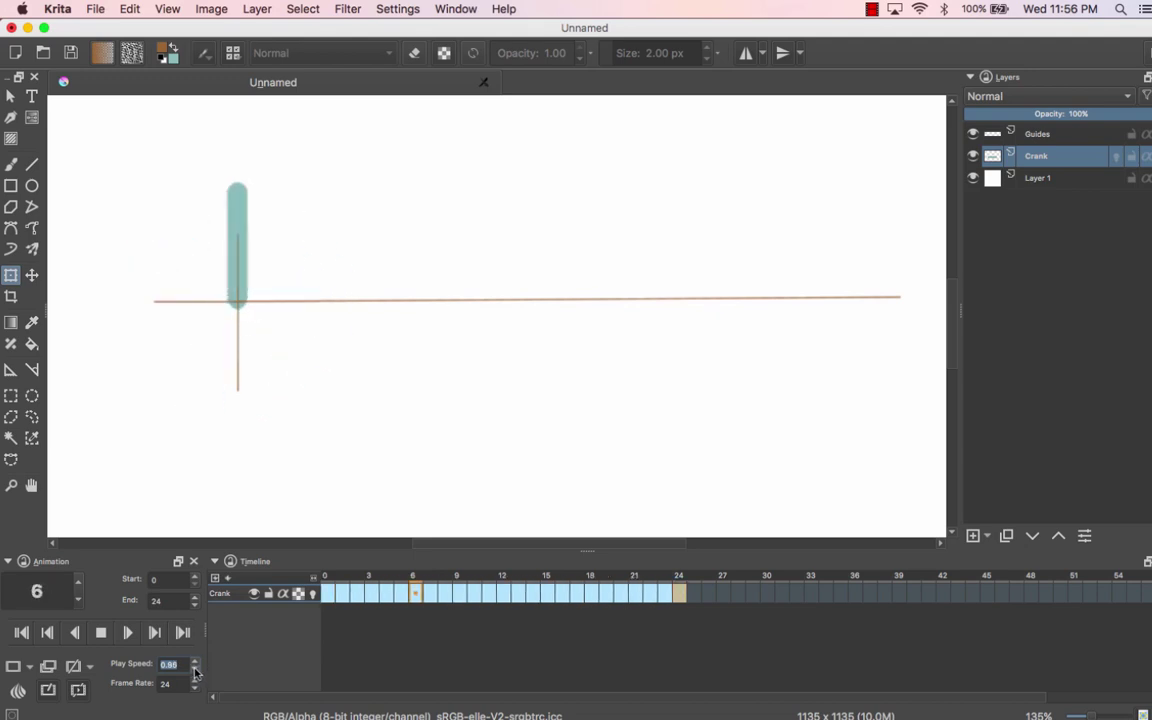
{"action": "left_click", "coordinate": [195, 672]}
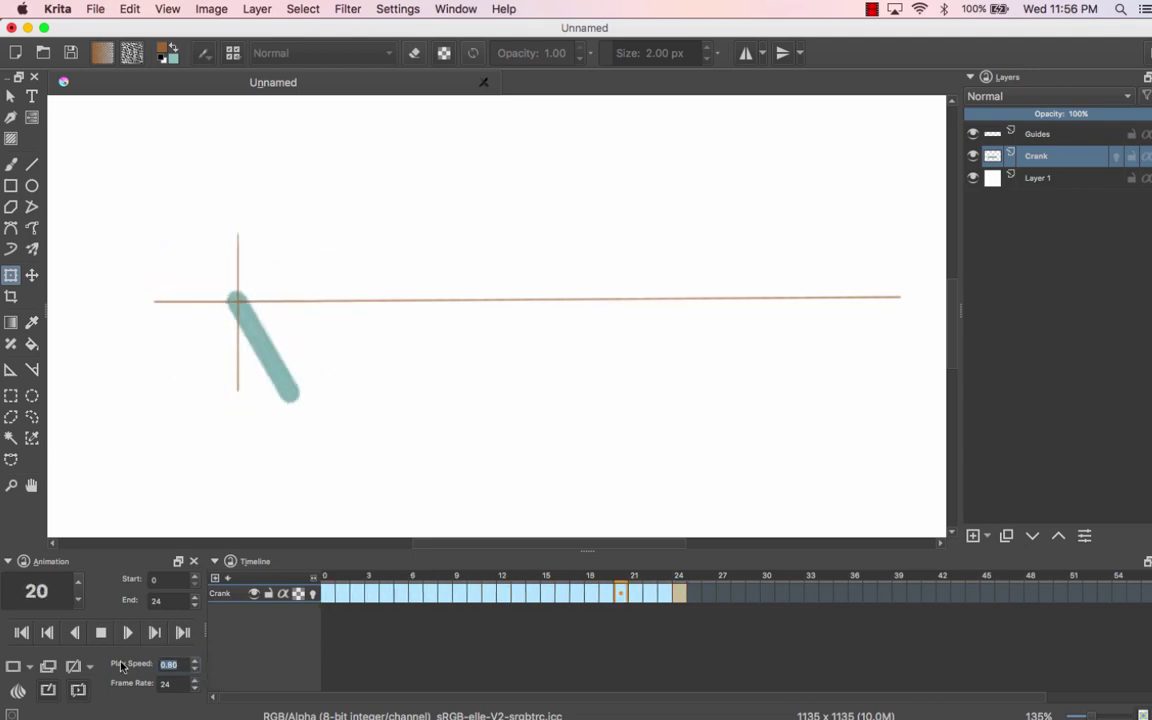
{"action": "left_click", "coordinate": [372, 347]}
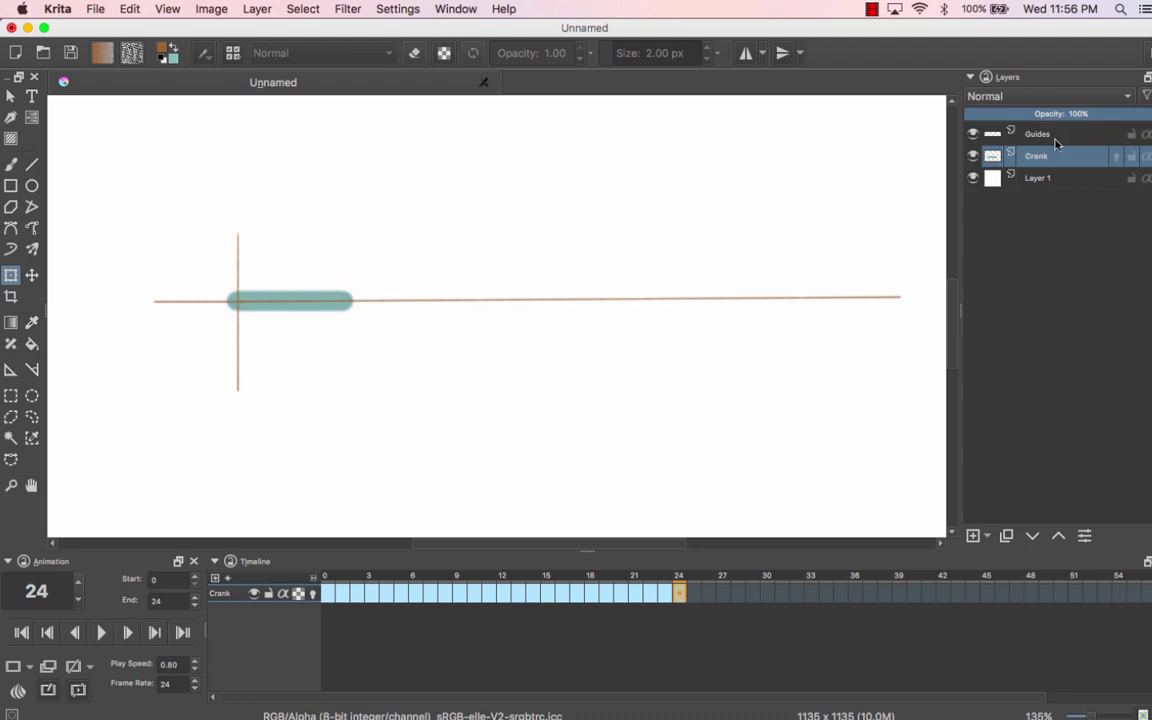
Add a paint layer named Connecting Bar above Crank and create a new frame at its frame 0
{"action": "left_click", "coordinate": [971, 537]}
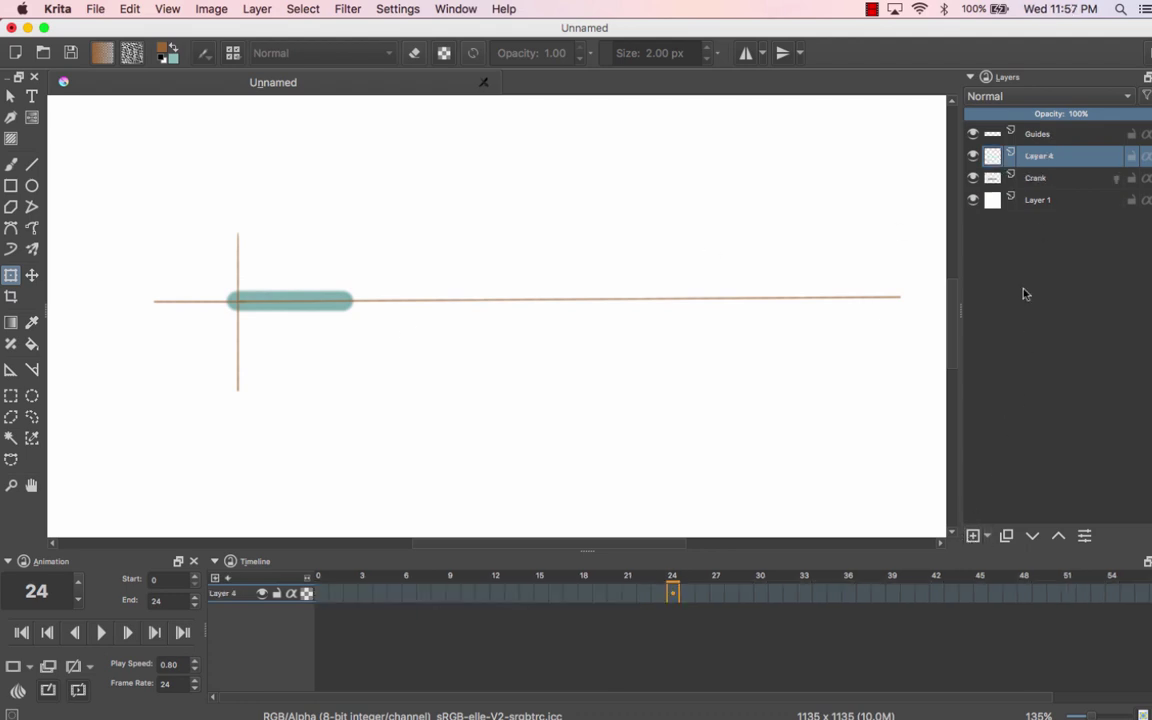
{"action": "double_click", "coordinate": [1045, 158]}
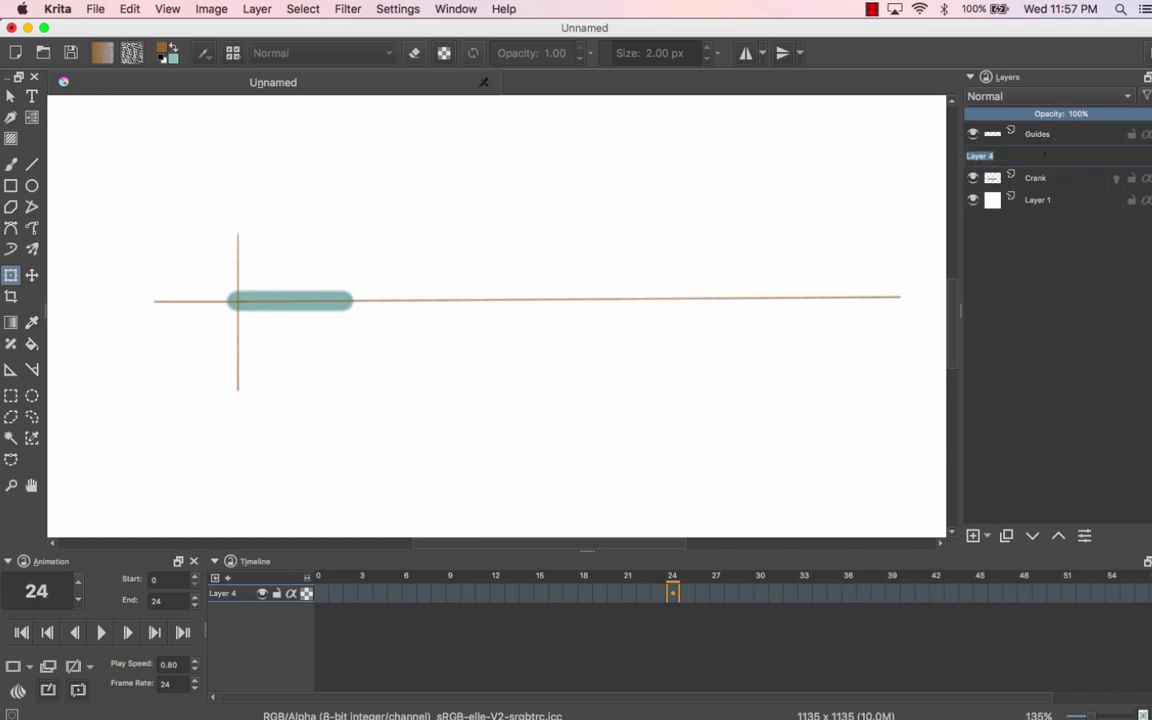
{"action": "type", "text": "Connecting Bar"}
{"action": "key", "text": "Return"}
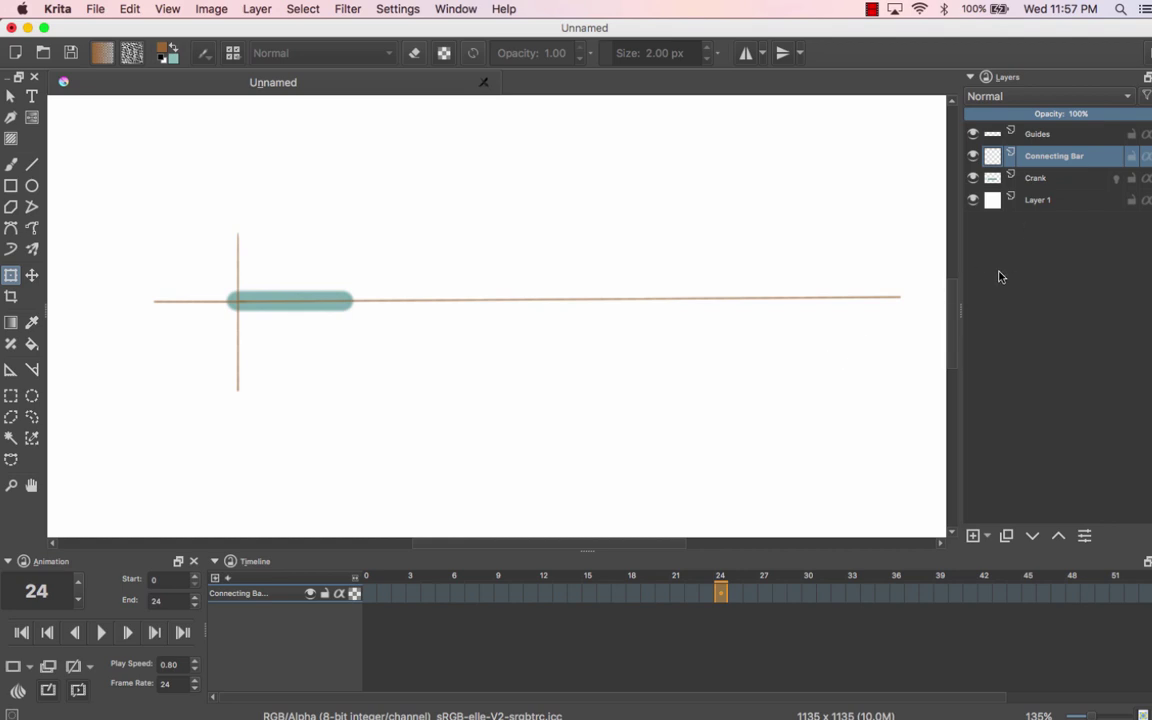
{"action": "left_click", "coordinate": [371, 594]}
{"action": "right_click", "coordinate": [371, 596]}
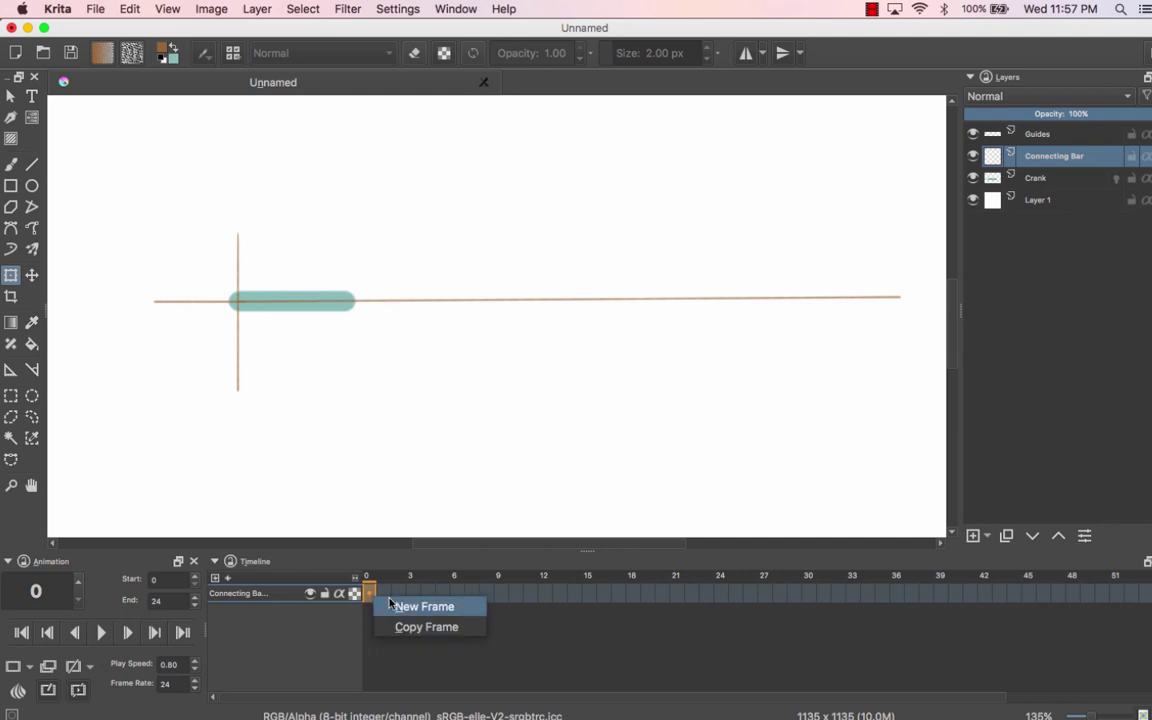
{"action": "left_click", "coordinate": [395, 607]}
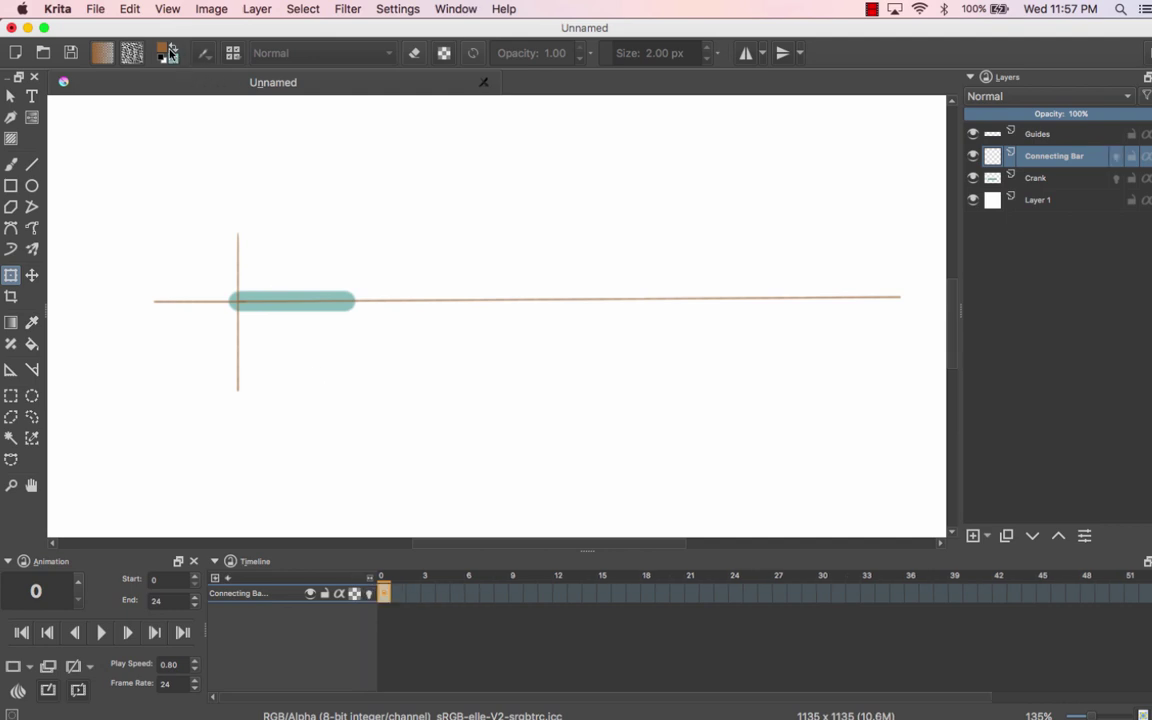
Draw a 20 px yellow-orange line on the Connecting Bar layer from the crank's free end along most of the horizontal guide
{"action": "left_click", "coordinate": [170, 54]}
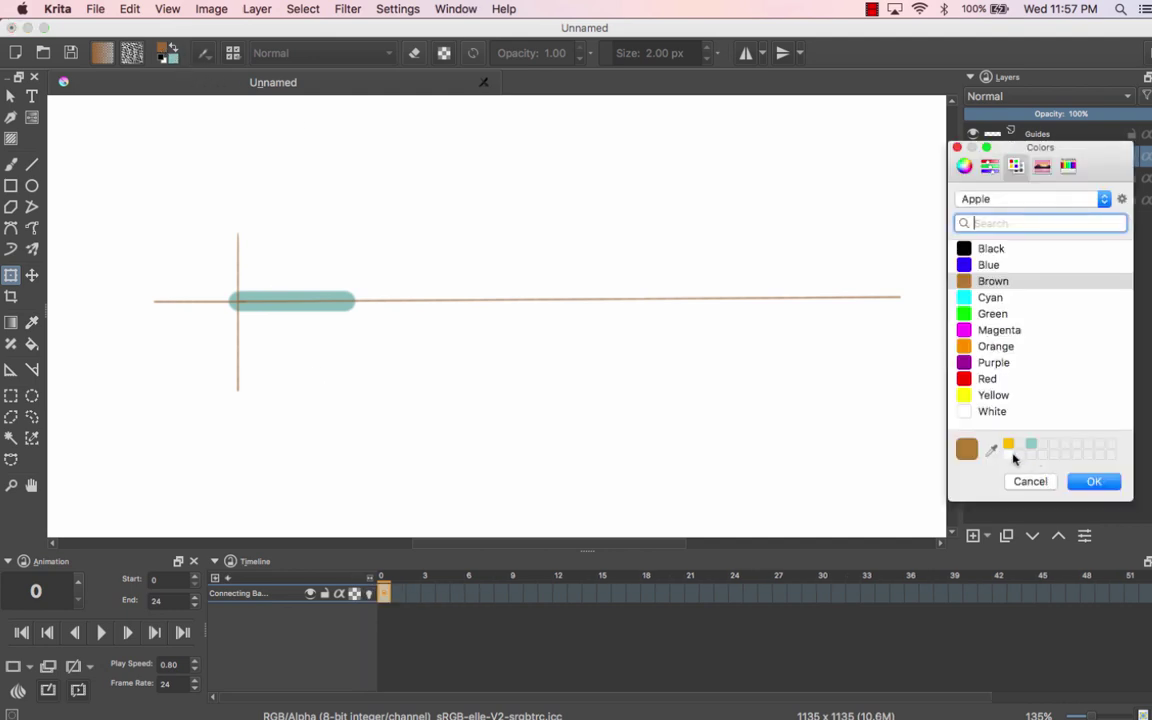
{"action": "left_click", "coordinate": [1009, 445]}
{"action": "left_click", "coordinate": [1080, 483]}
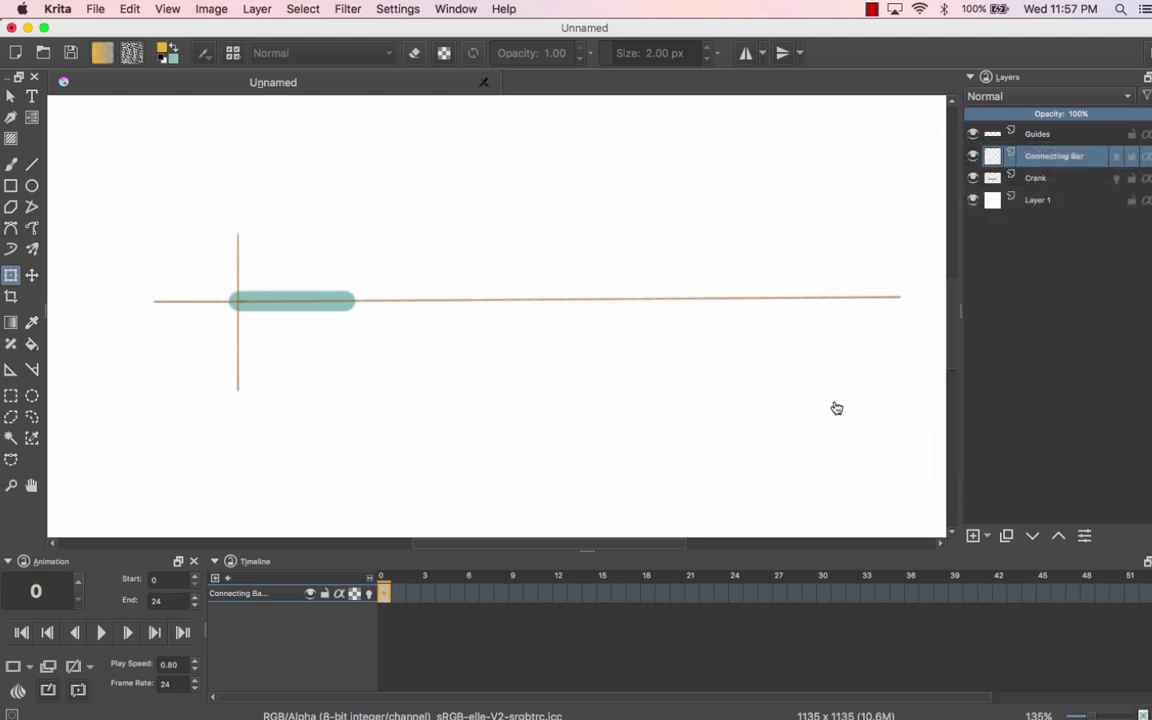
{"action": "left_click", "coordinate": [32, 164]}
{"action": "left_click", "coordinate": [647, 58]}
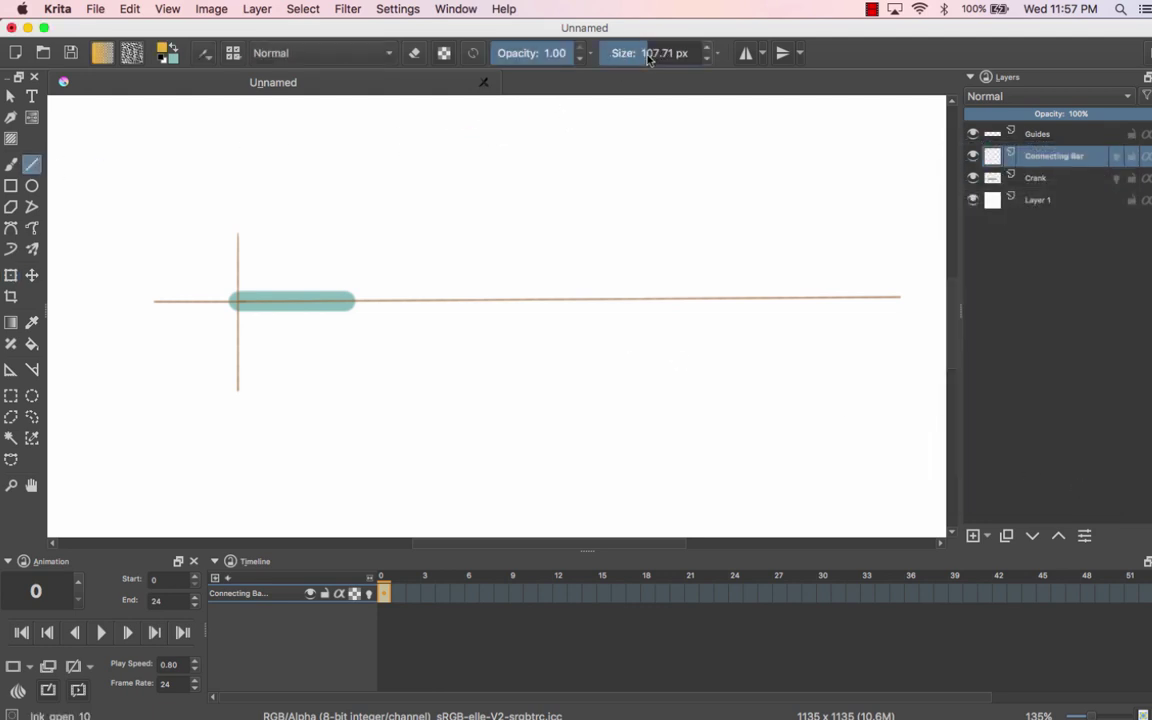
{"action": "type", "text": "20"}
{"action": "key", "text": "Return"}
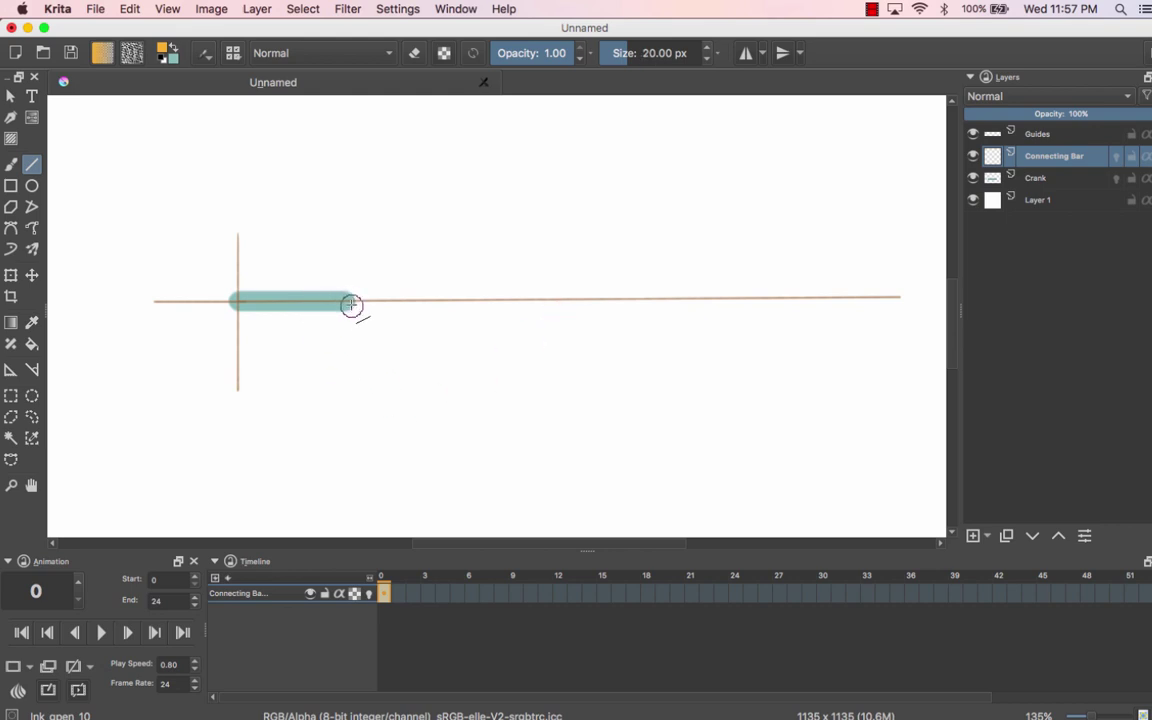
{"action": "left_click_drag", "start_coordinate": [347, 301], "coordinate": [846, 298]}
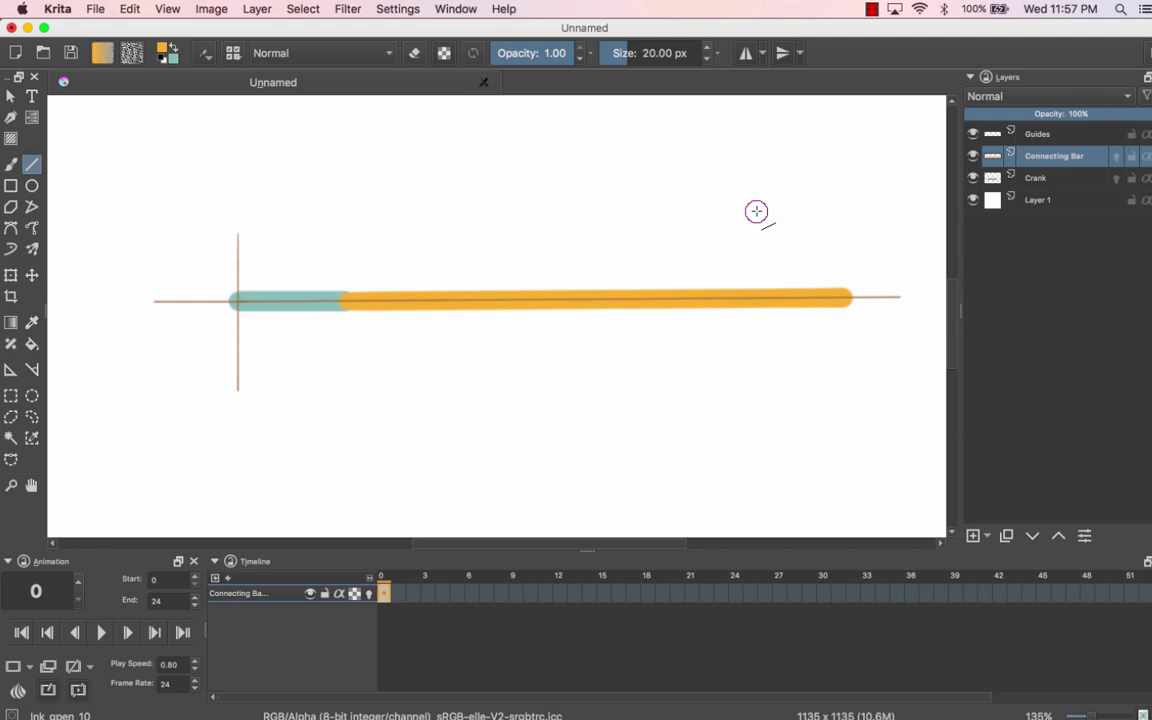
At frame 1, move the connecting bar's pivot and near end onto the crank's free end and rotate its far end down to the horizontal guide
{"action": "key", "text": "Right"}
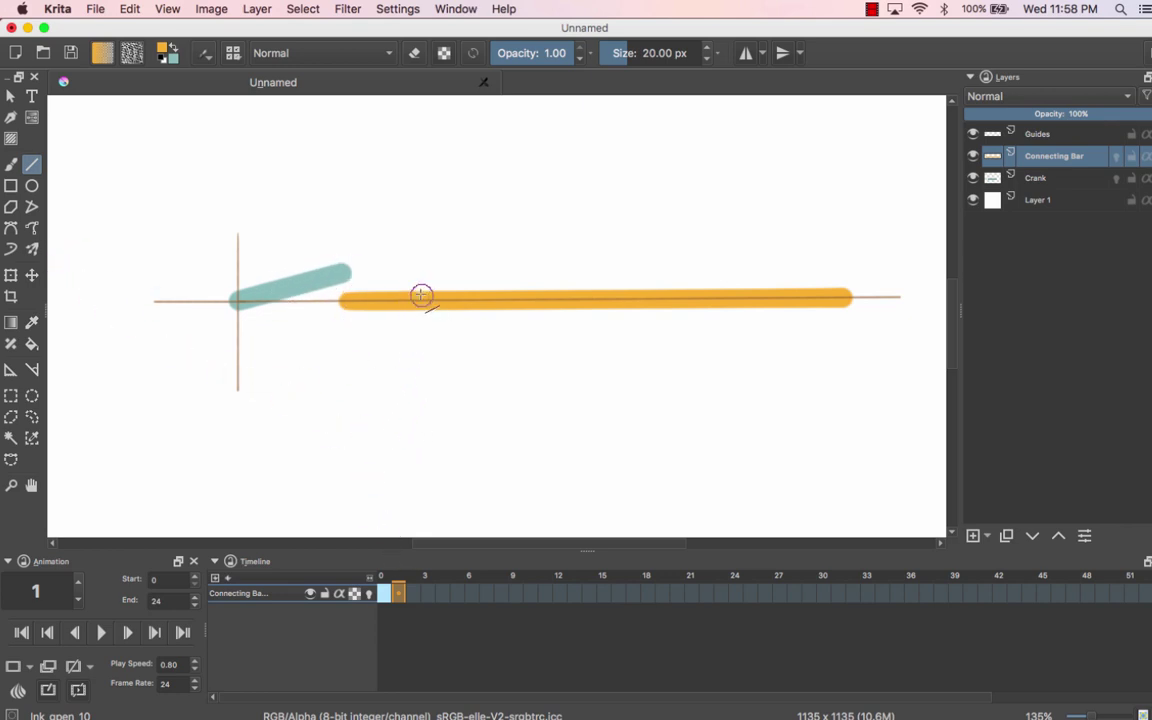
{"action": "left_click", "coordinate": [14, 279]}
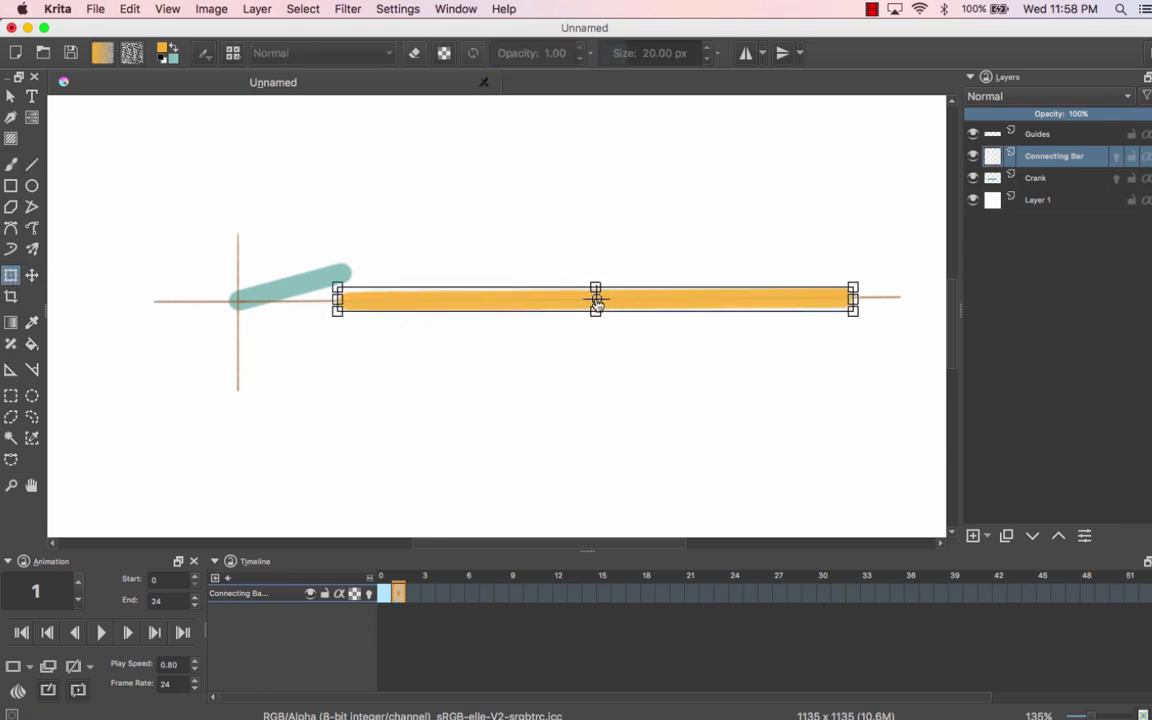
{"action": "left_click_drag", "start_coordinate": [595, 300], "coordinate": [344, 298]}
{"action": "left_click_drag", "start_coordinate": [437, 300], "coordinate": [433, 271]}
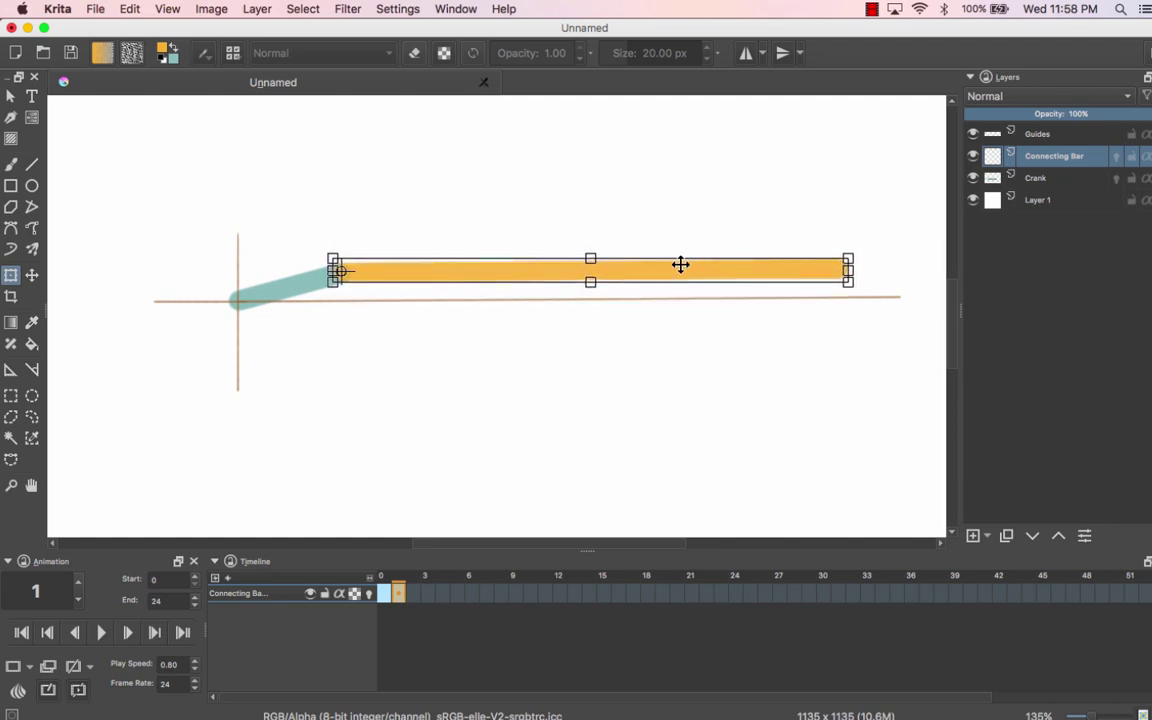
{"action": "left_click_drag", "start_coordinate": [888, 230], "coordinate": [892, 262]}
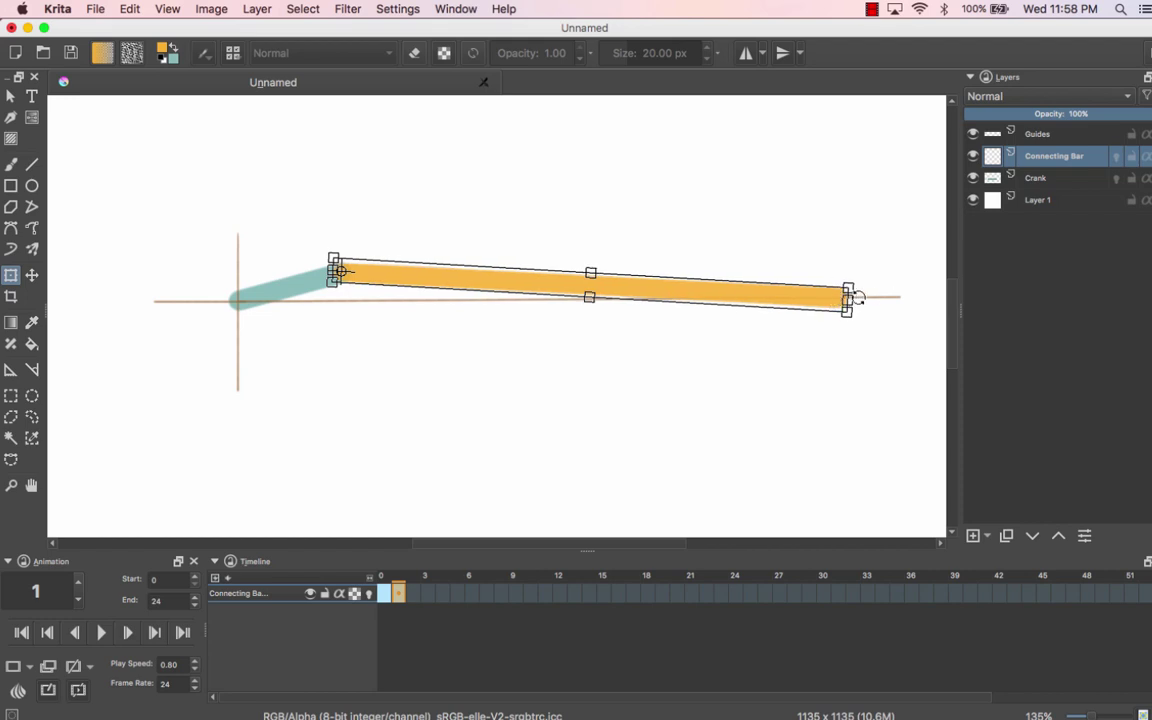
{"action": "key", "text": "Return"}
At frame 2, attach the connecting bar's pivot end to the raised crank tip and rotate its far end back onto the horizontal guide
{"action": "key", "text": "Right"}
{"action": "left_click", "coordinate": [447, 278]}
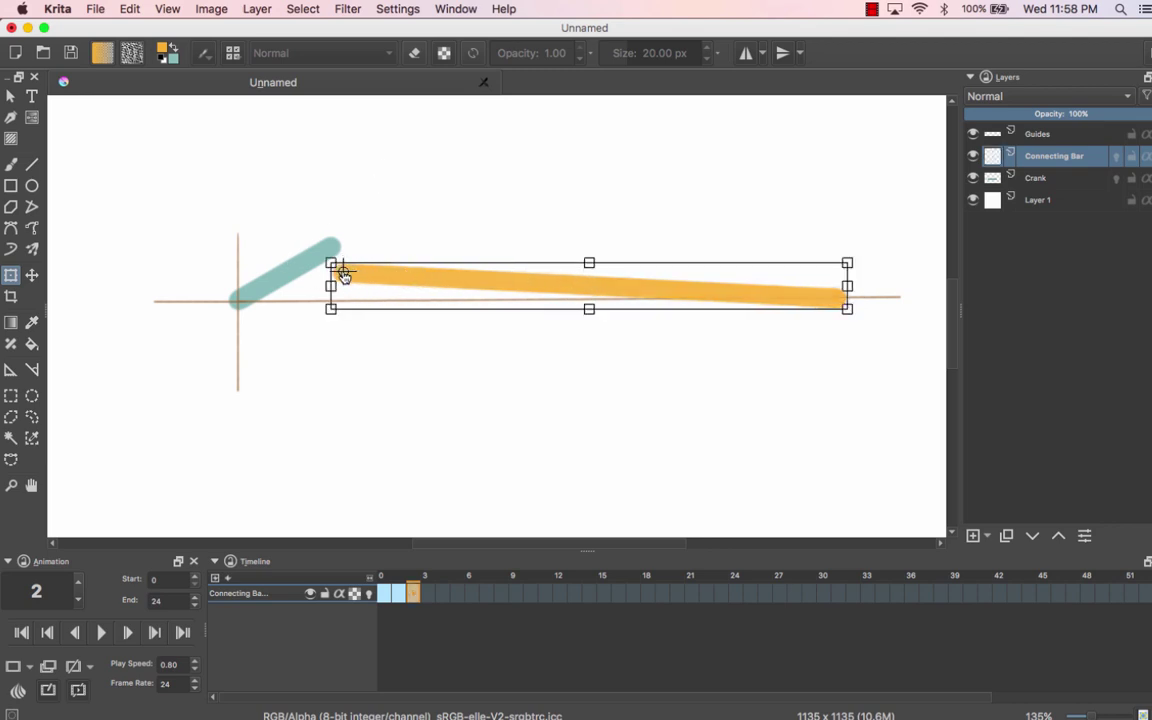
{"action": "left_click_drag", "start_coordinate": [391, 273], "coordinate": [387, 254]}
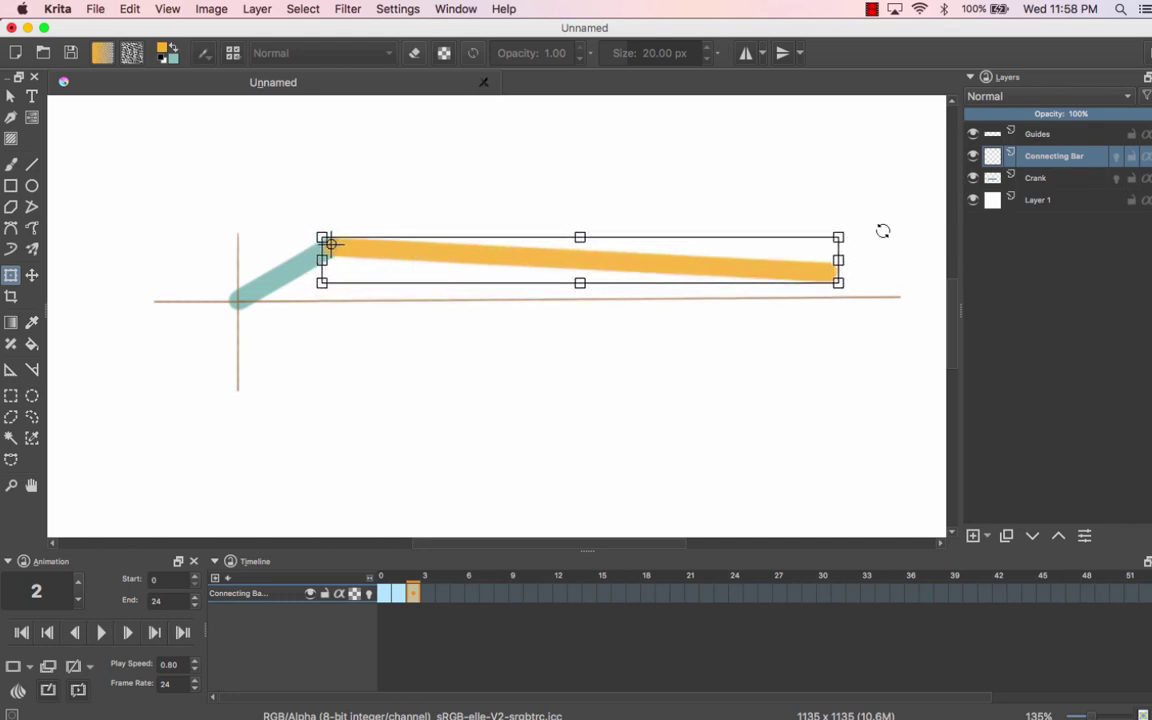
{"action": "left_click_drag", "start_coordinate": [883, 231], "coordinate": [886, 250]}
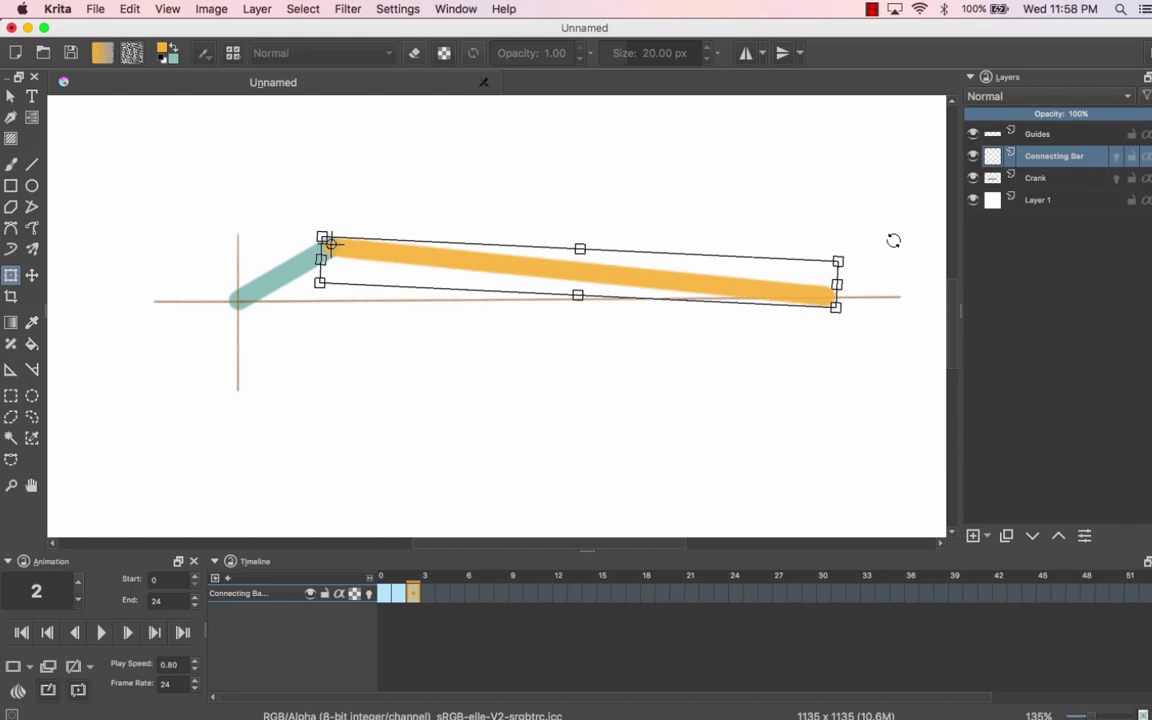
At frame 3, move the connecting bar's pivot end onto the raised crank tip and rotate its far end down to the horizontal guide
{"action": "key", "text": "Return"}
{"action": "key", "text": "period"}
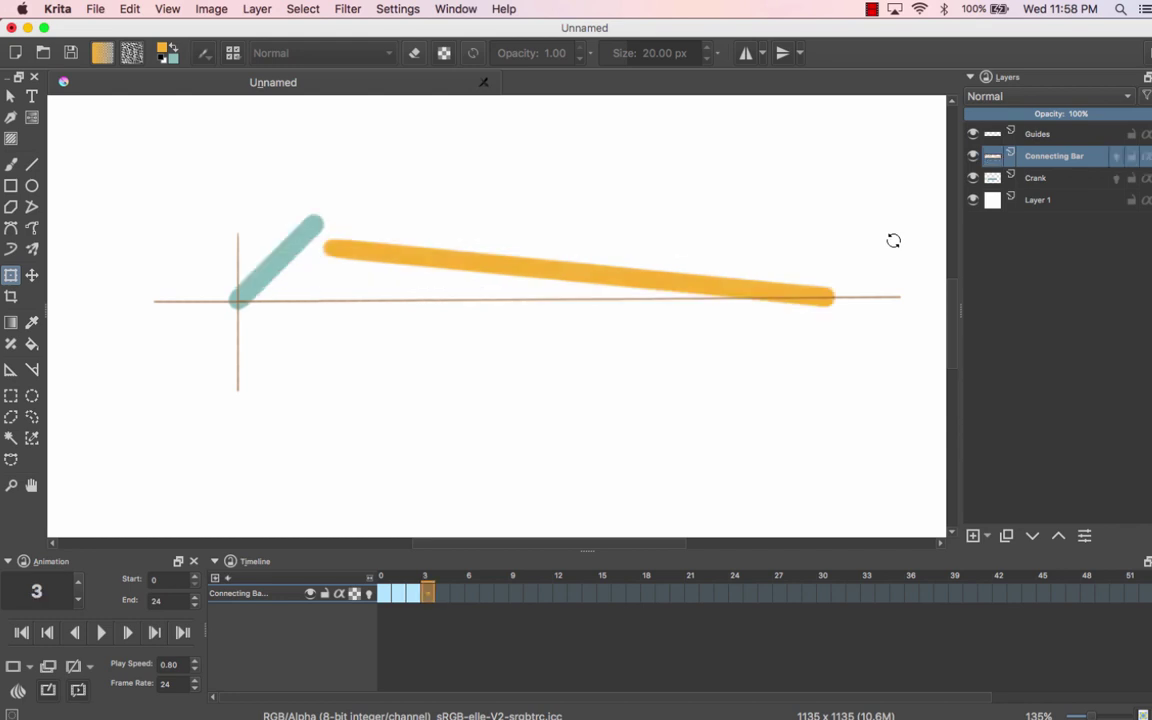
{"action": "left_click", "coordinate": [404, 245]}
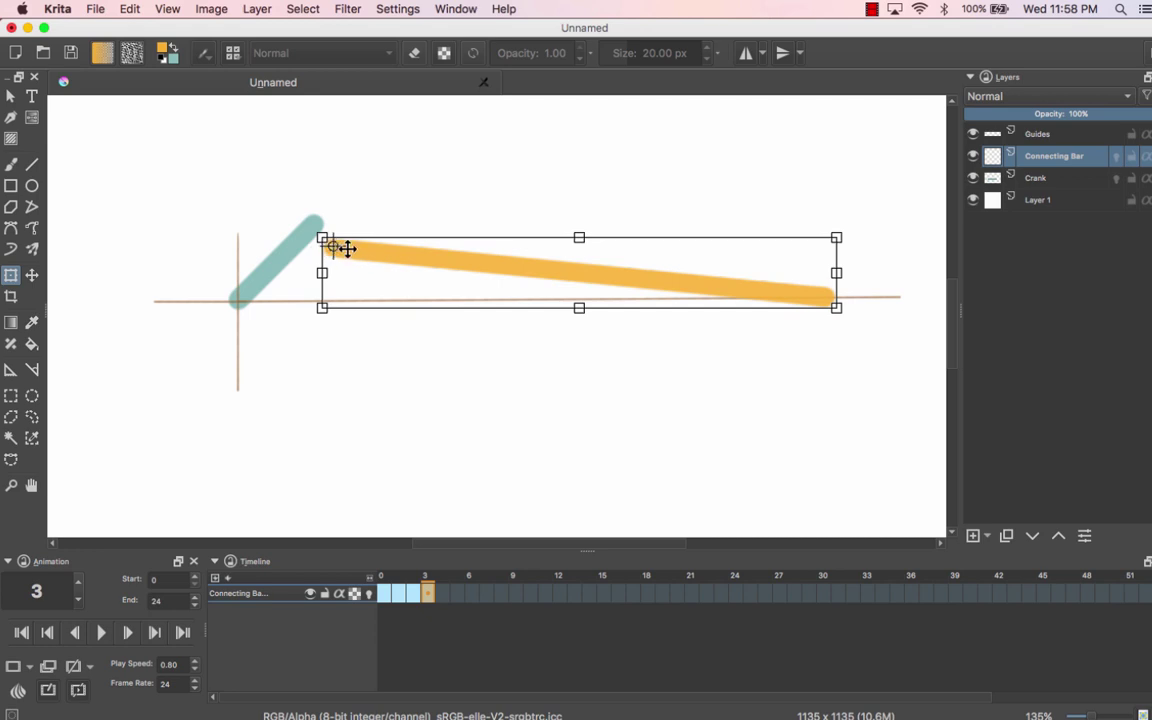
{"action": "left_click_drag", "start_coordinate": [404, 249], "coordinate": [384, 238]}
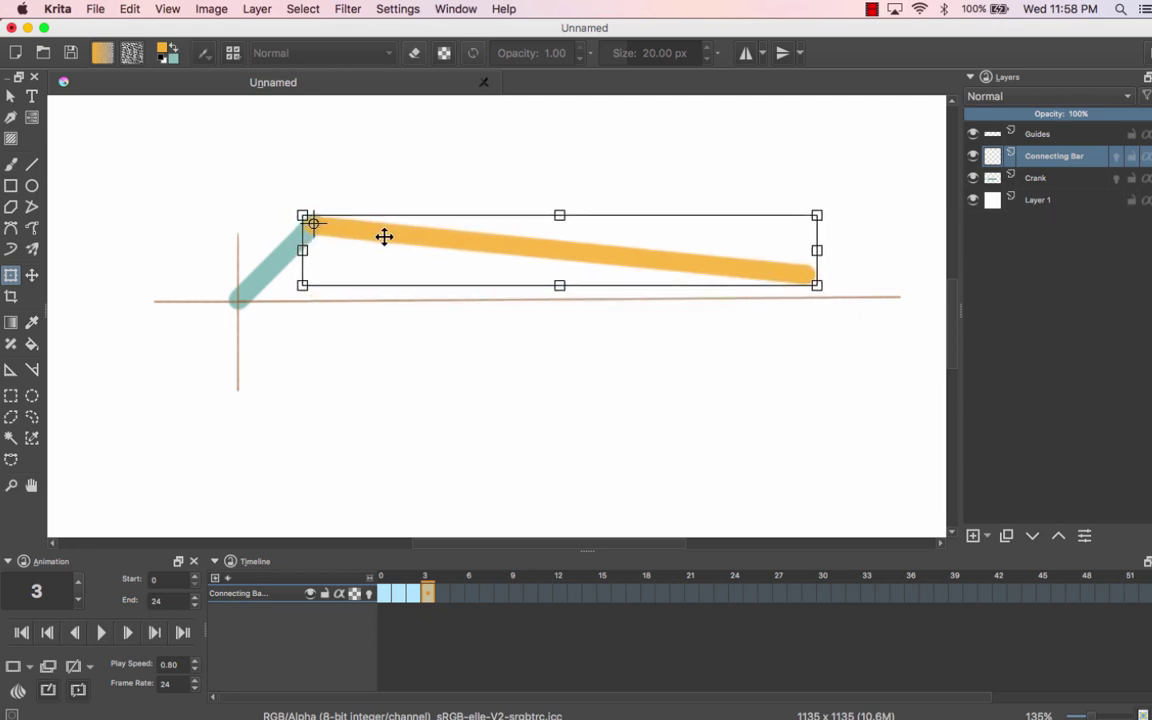
{"action": "left_click_drag", "start_coordinate": [858, 245], "coordinate": [765, 303]}
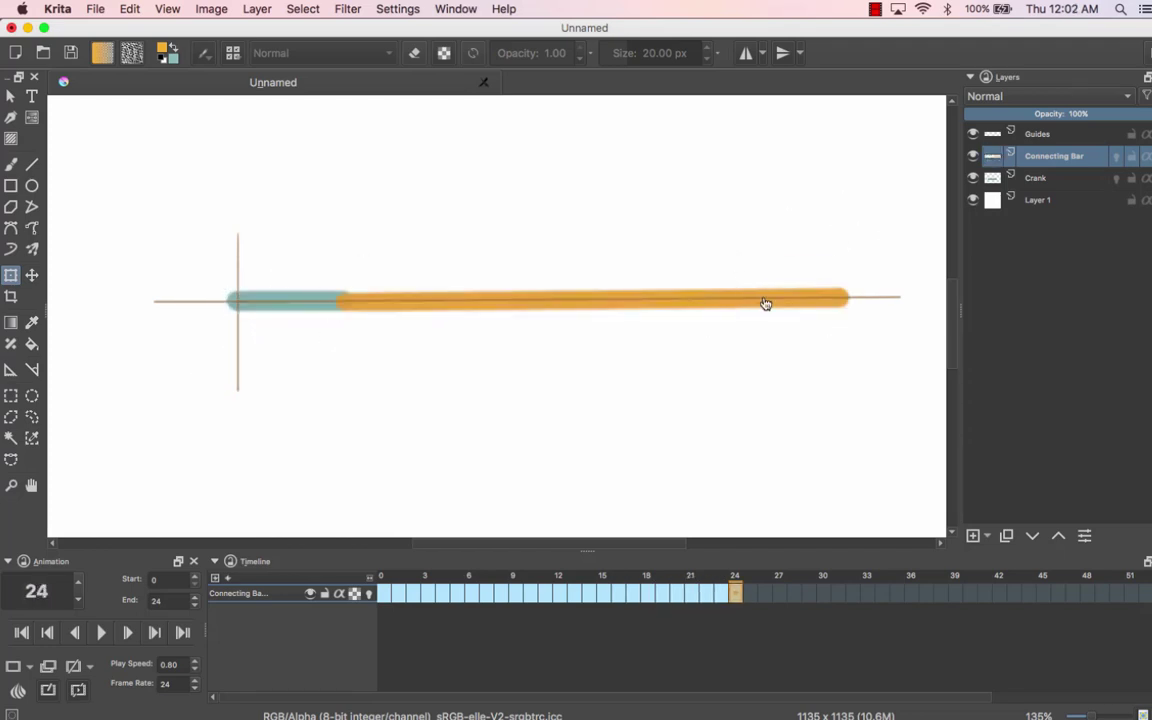
Play back the crank and connecting bar animation to check the motion, and stop it
{"action": "left_click", "coordinate": [102, 632]}
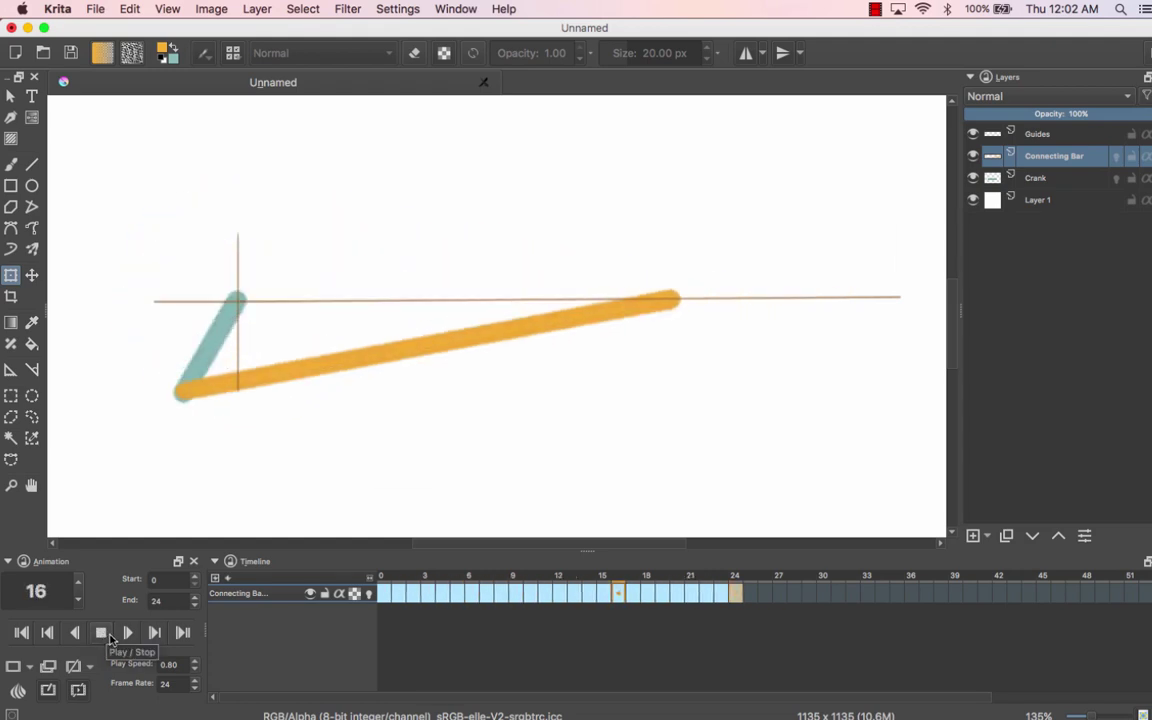
{"action": "left_click", "coordinate": [104, 634]}
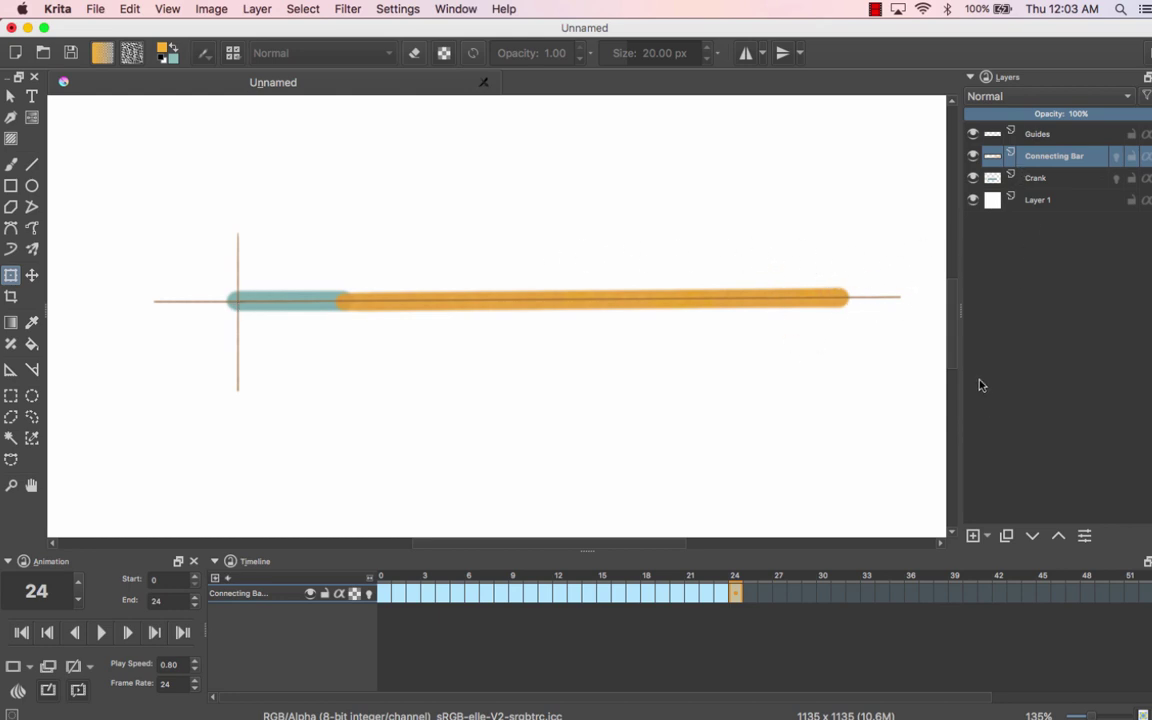
Add two paint layers named Piston and Extras above the Connecting Bar layer, with Extras on top of Piston
{"action": "left_click", "coordinate": [972, 537]}
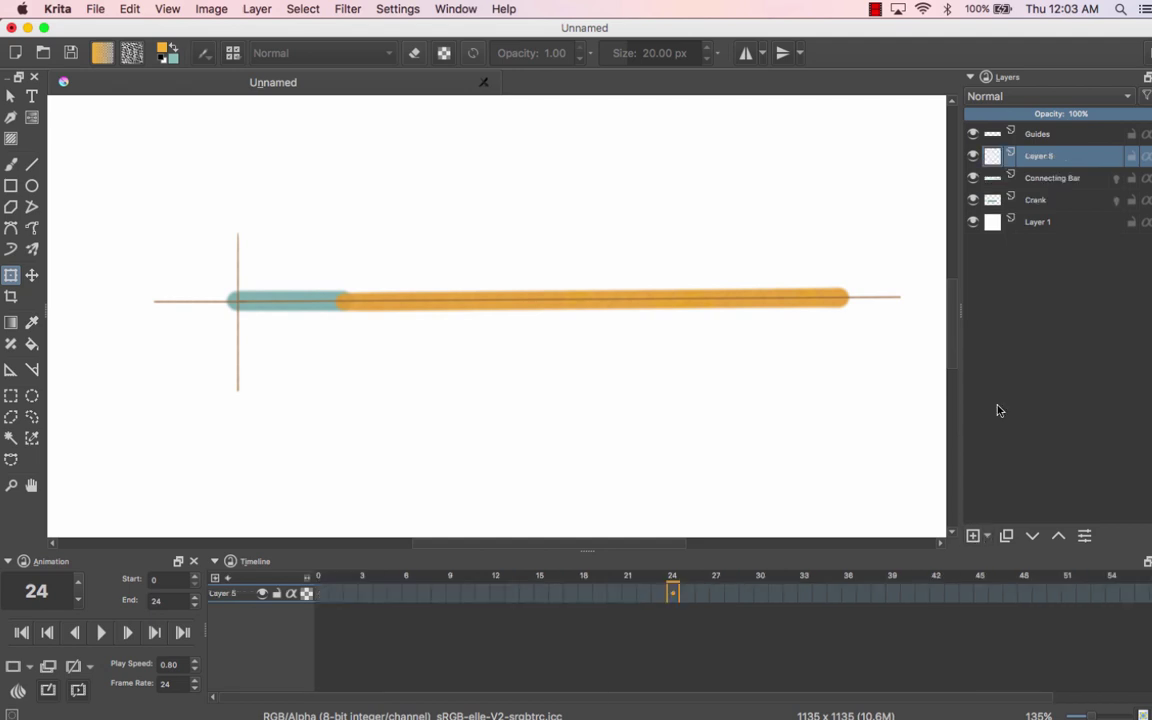
{"action": "double_click", "coordinate": [1052, 159]}
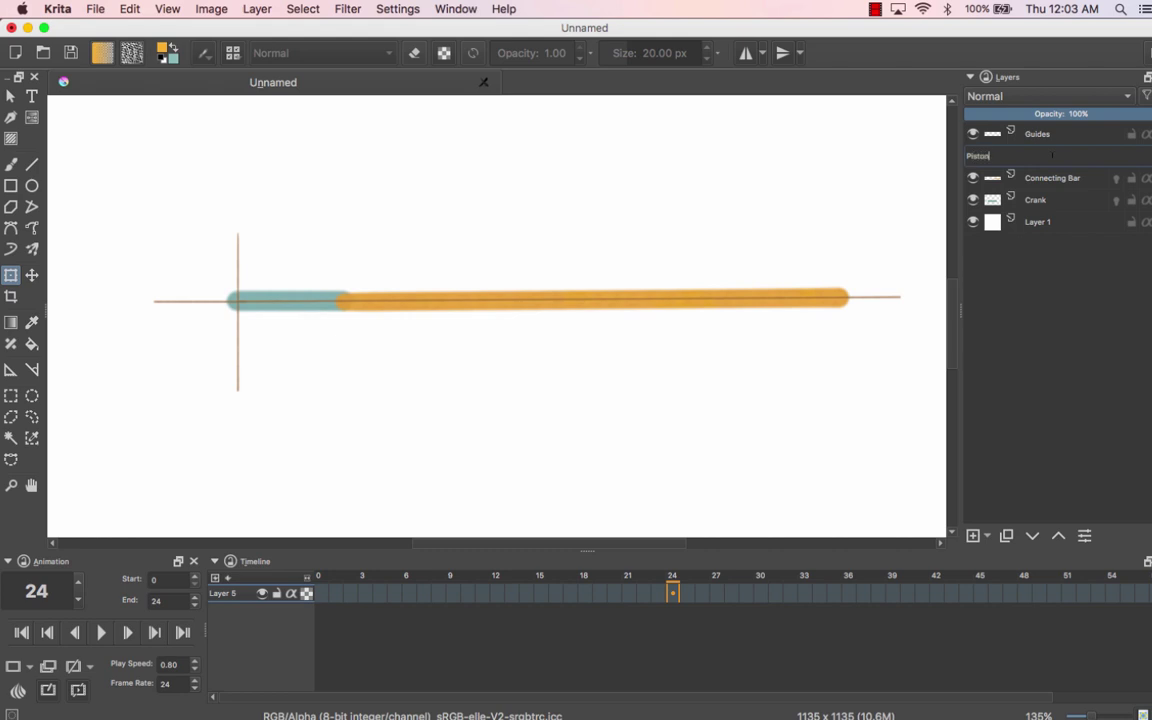
{"action": "key", "text": "Return"}
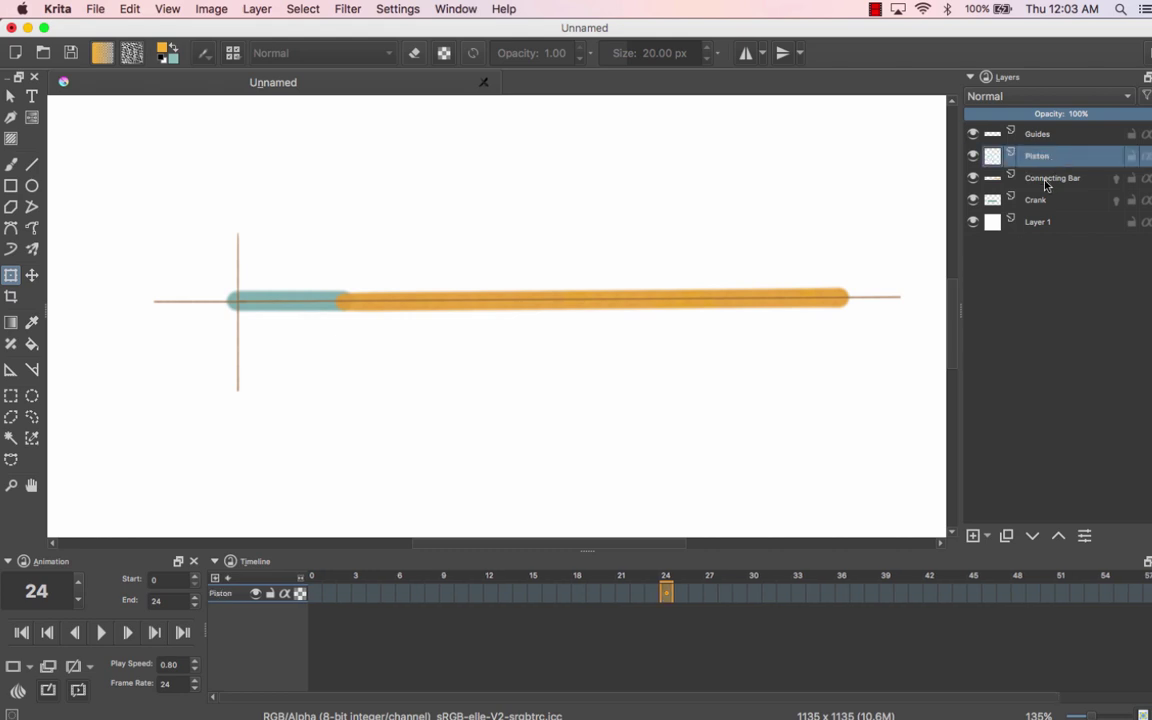
{"action": "left_click", "coordinate": [974, 537]}
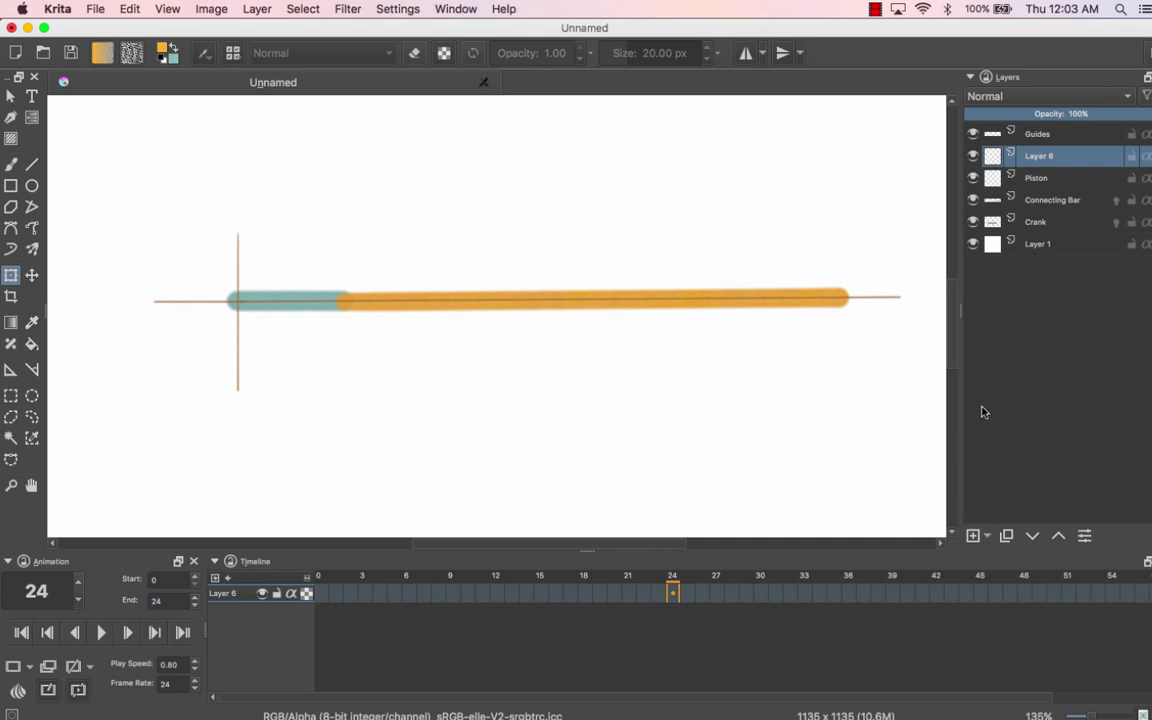
{"action": "double_click", "coordinate": [1037, 158]}
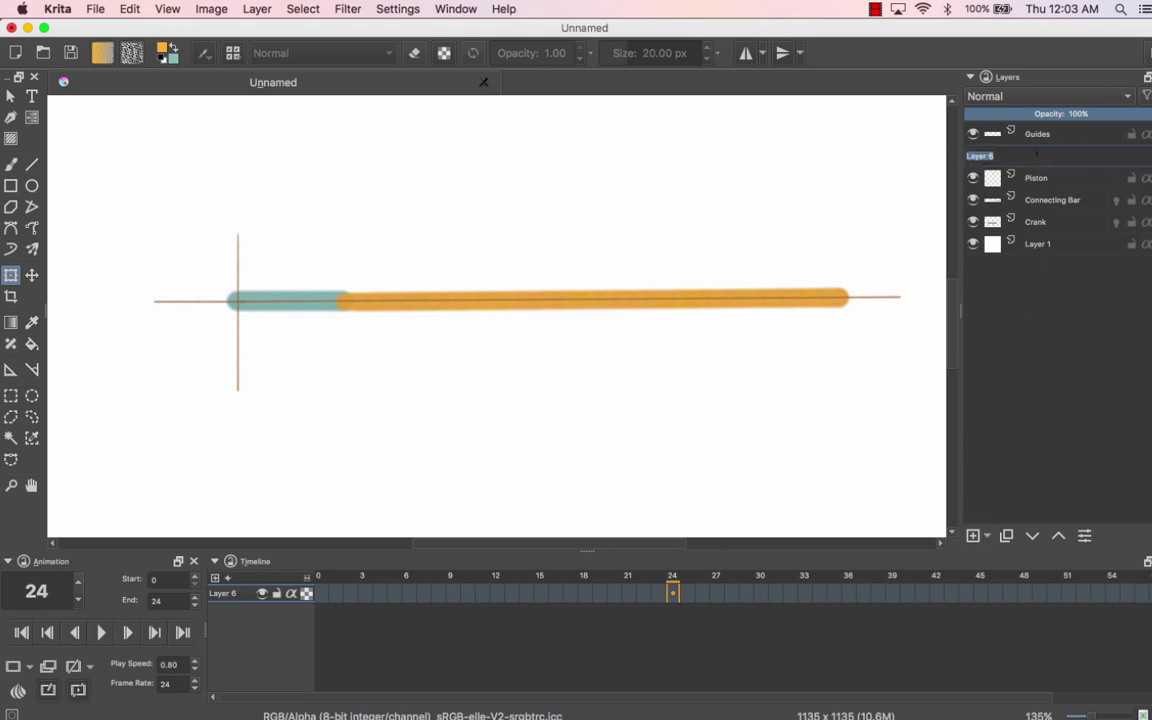
{"action": "key", "text": "Return"}
Paint a black triangular support with the 20 px brush on the Extras layer, its apex at the crank's pivot
{"action": "key", "text": "b"}
{"action": "key", "text": "d"}
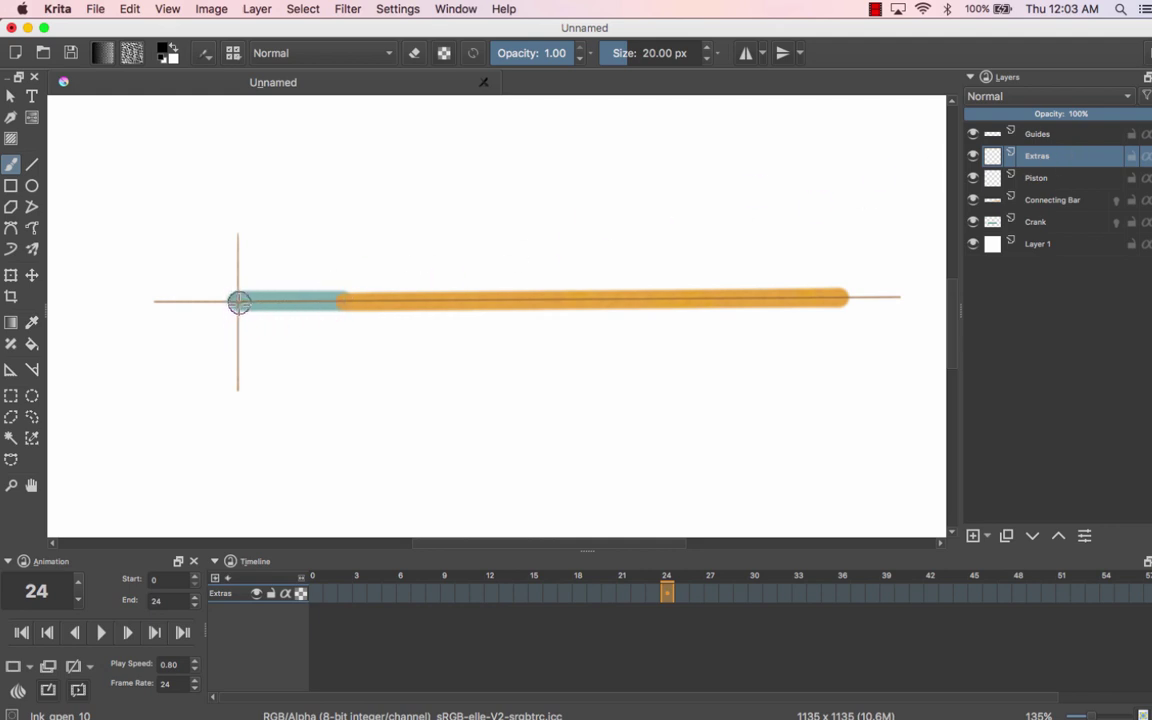
{"action": "mouse_move", "coordinate": [236, 300]}
{"action": "left_mouse_down"}
{"action": "mouse_move", "coordinate": [218, 341]}
{"action": "mouse_move", "coordinate": [264, 340]}
{"action": "mouse_move", "coordinate": [216, 285]}
{"action": "left_mouse_up"}
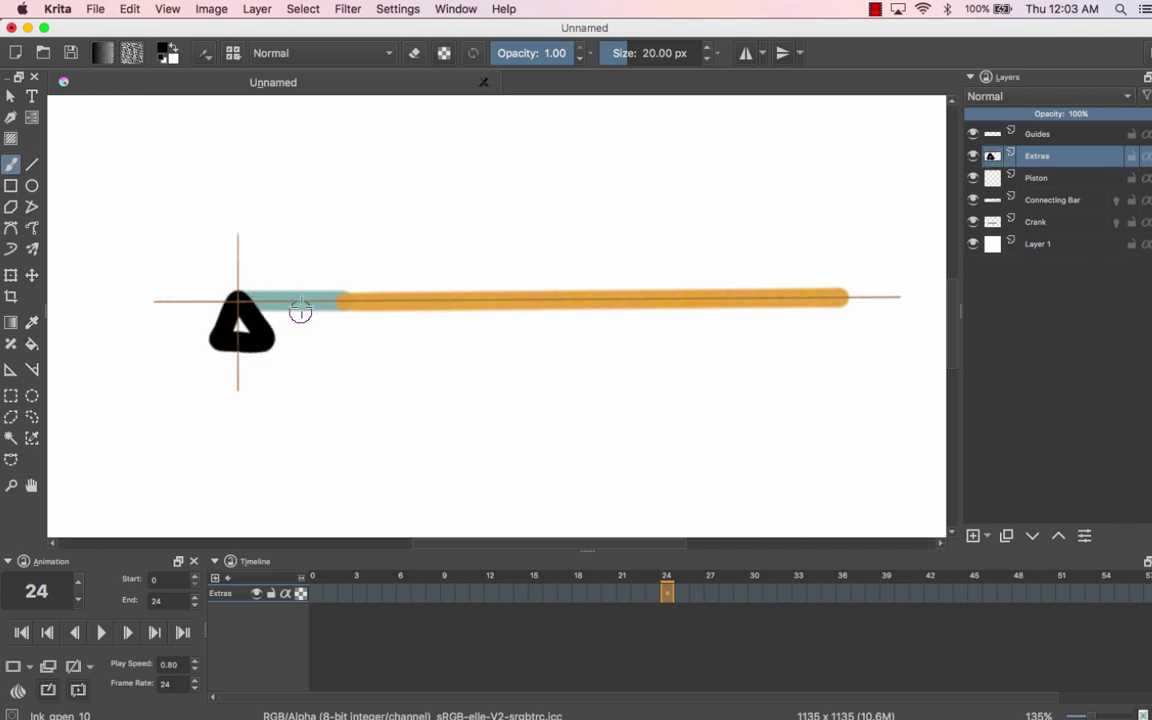
Draw a short horizontal 20 px line in the guides' brown directly under the triangular support as its base
{"action": "left_click", "coordinate": [32, 164]}
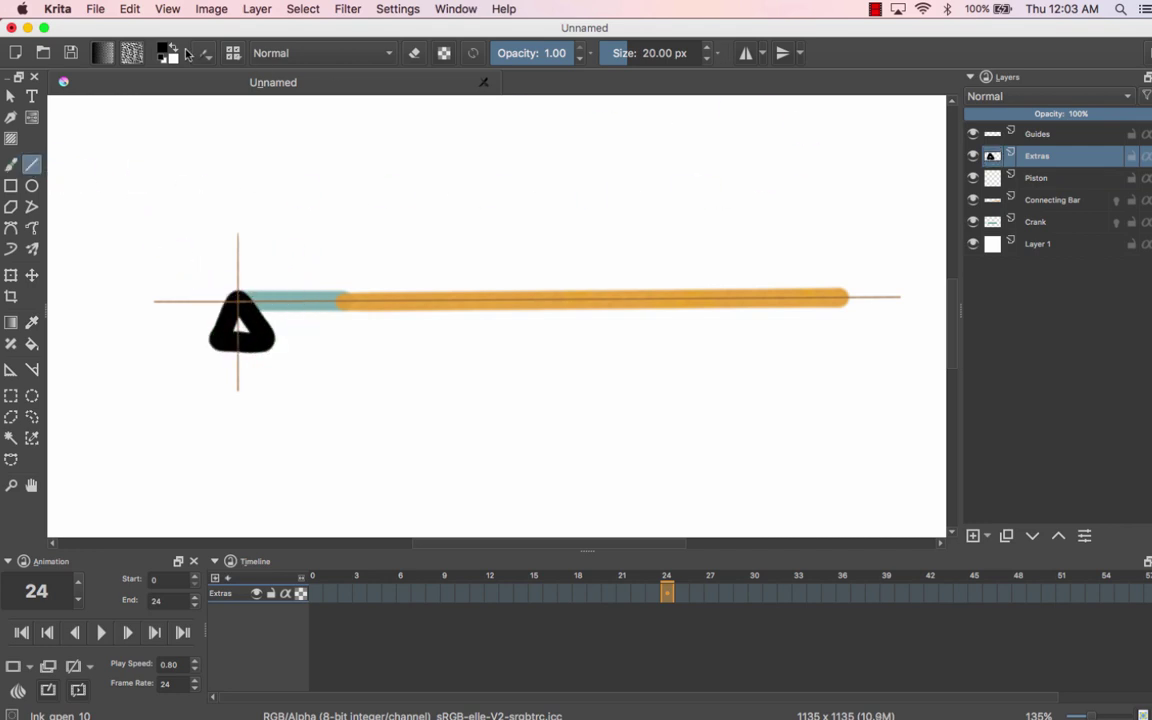
{"action": "left_click", "coordinate": [175, 300], "text": "ctrl"}
{"action": "left_click_drag", "start_coordinate": [165, 364], "coordinate": [319, 365]}
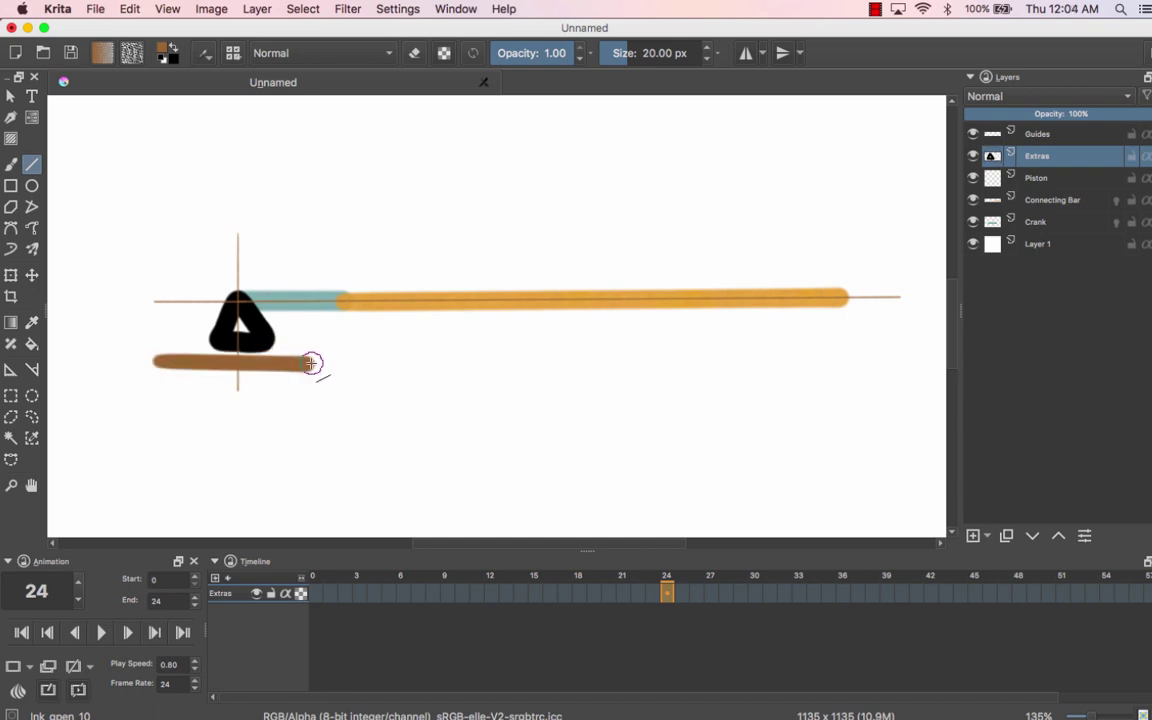
{"action": "key", "text": "super+z"}
{"action": "left_click_drag", "start_coordinate": [155, 348], "coordinate": [318, 351]}
{"action": "key", "text": "super+z"}
{"action": "left_click_drag", "start_coordinate": [158, 356], "coordinate": [333, 355]}
Draw a brown 20 px rectangle around the connecting bar's far part and erase both short sides, leaving two horizontal rails
{"action": "key", "text": "r"}
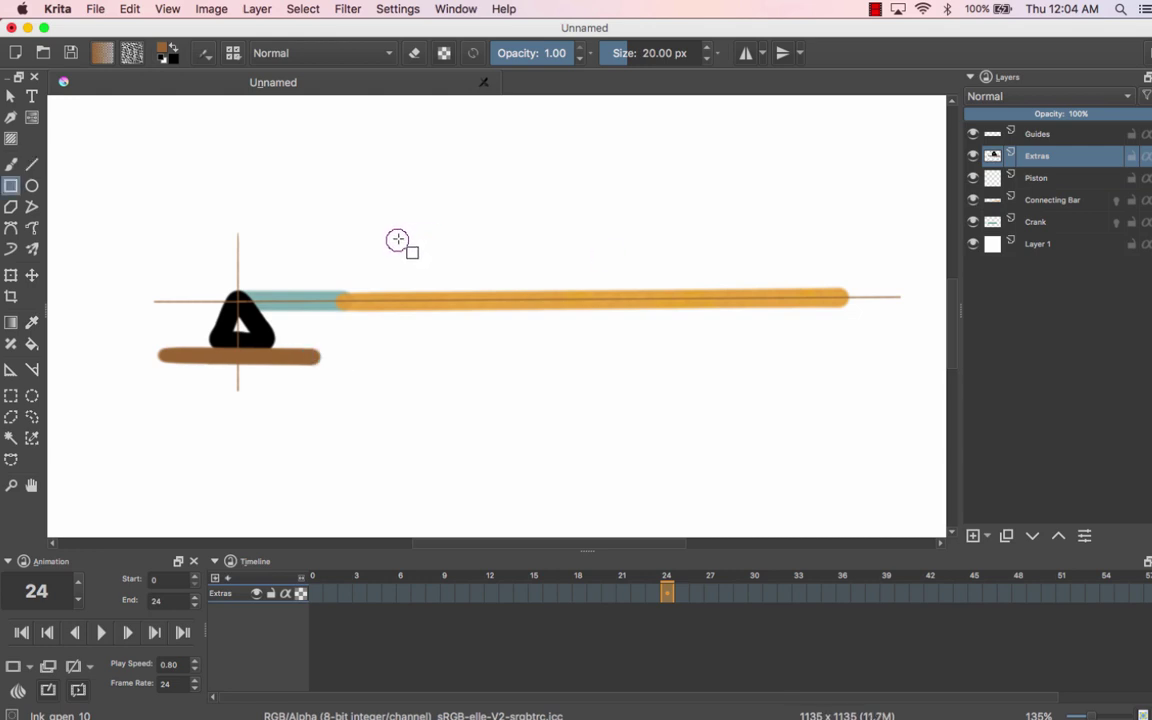
{"action": "left_click_drag", "start_coordinate": [398, 230], "coordinate": [860, 364]}
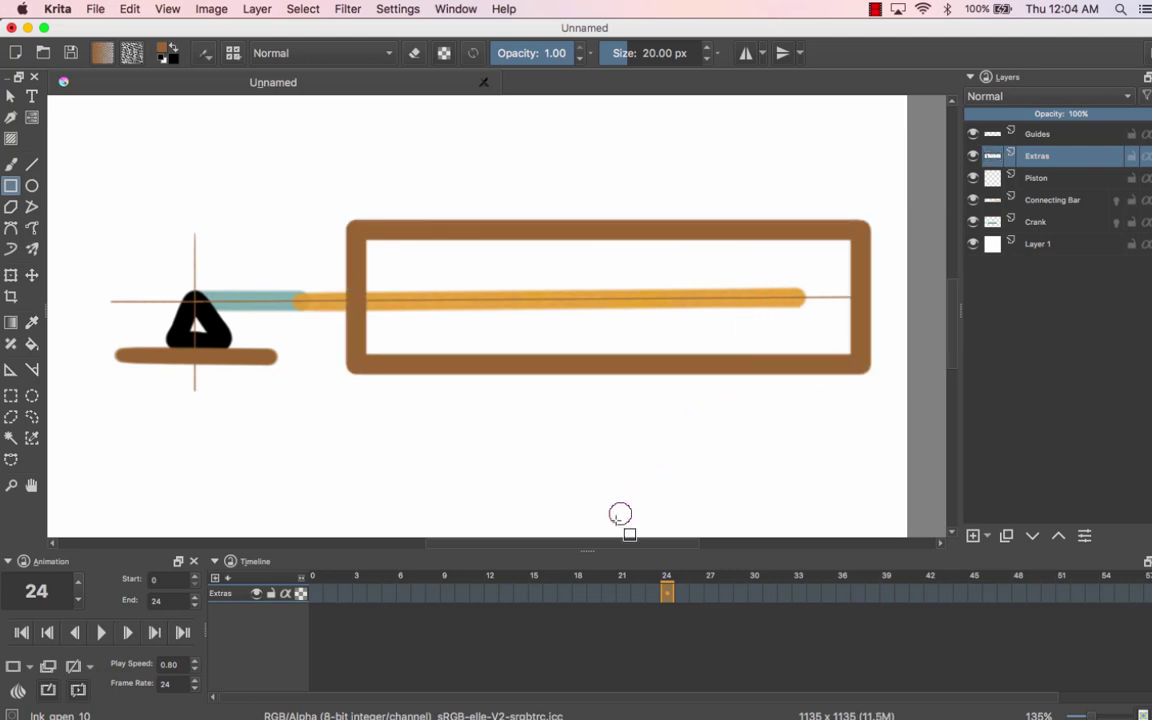
{"action": "scroll", "coordinate": [620, 514], "scroll_direction": "left", "scroll_amount": 3}
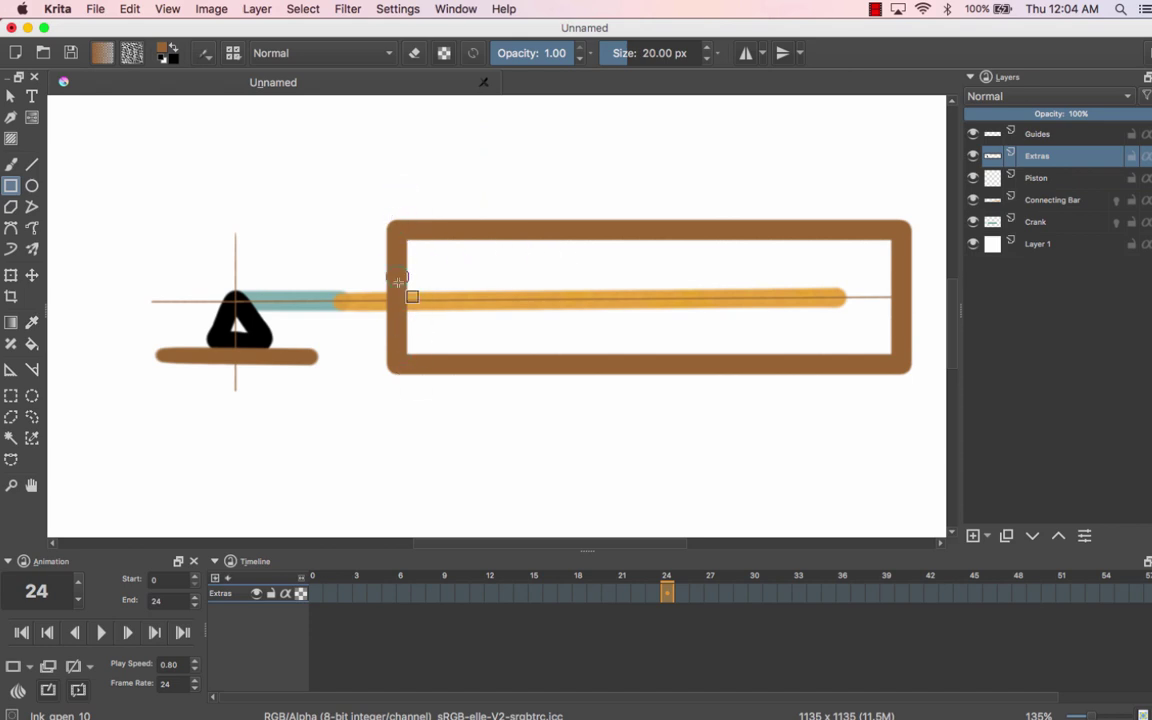
{"action": "left_click", "coordinate": [415, 55]}
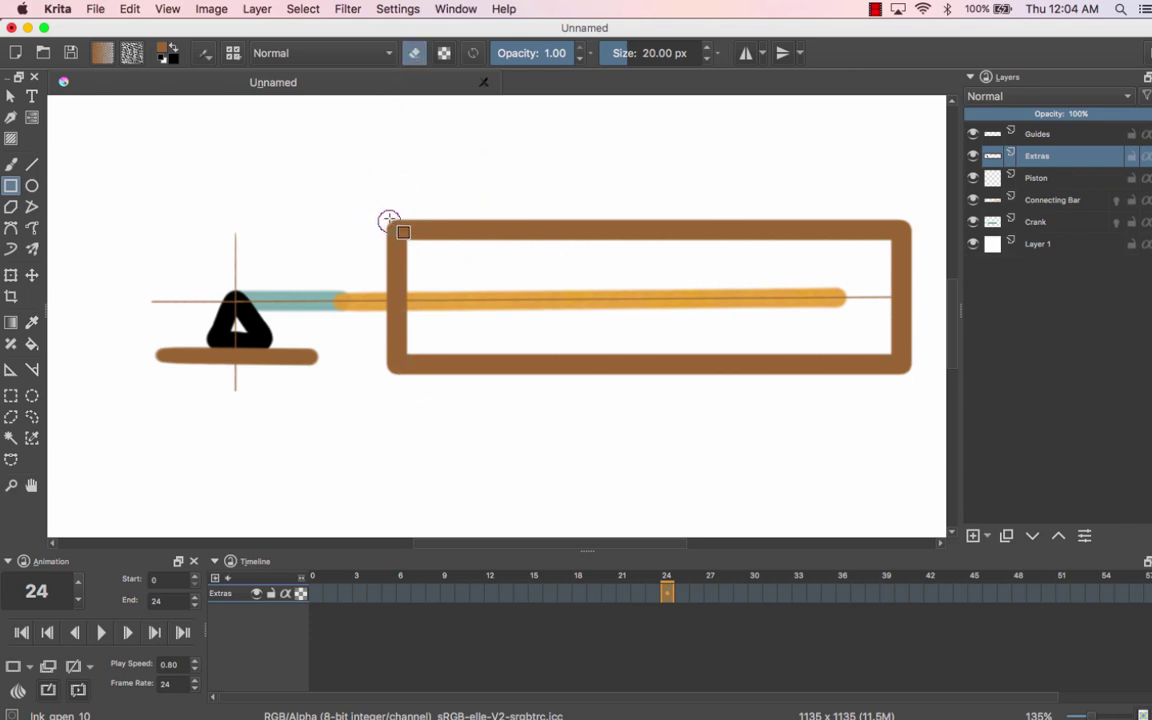
{"action": "left_click_drag", "start_coordinate": [388, 197], "coordinate": [399, 379]}
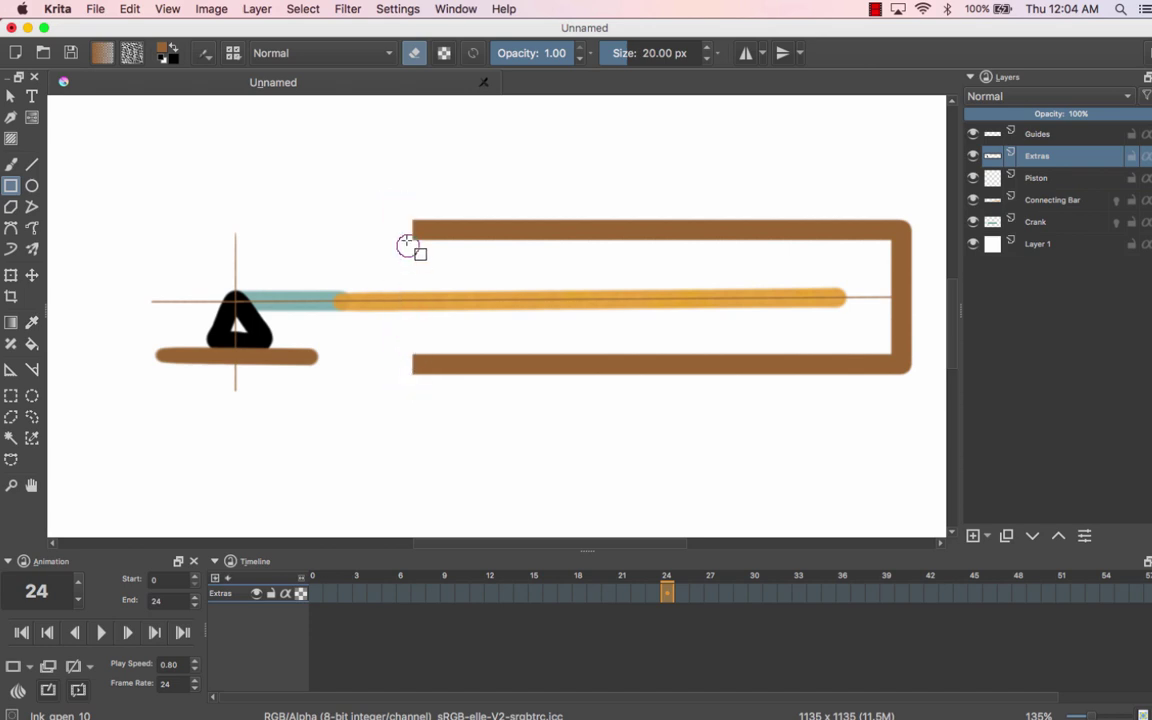
{"action": "left_click_drag", "start_coordinate": [895, 195], "coordinate": [912, 372]}
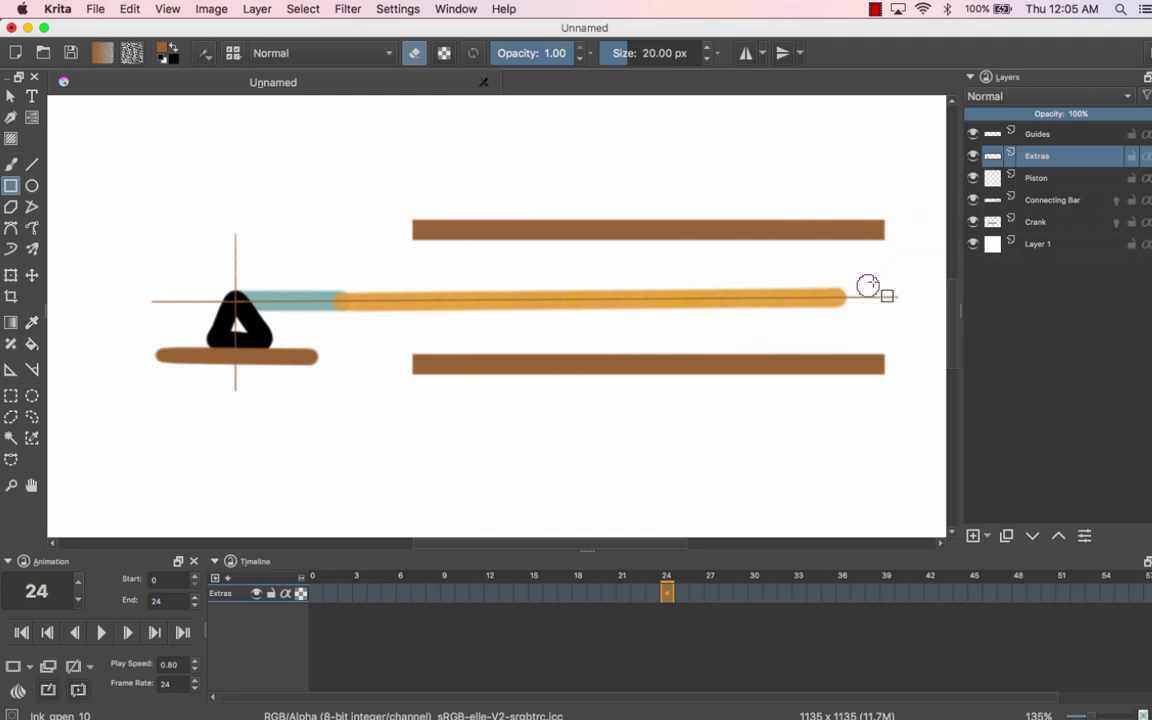
On the Piston layer at frame 0, draw a black 20 px rectangle between the rails around the connecting bar's far end
{"action": "left_click", "coordinate": [1044, 184]}
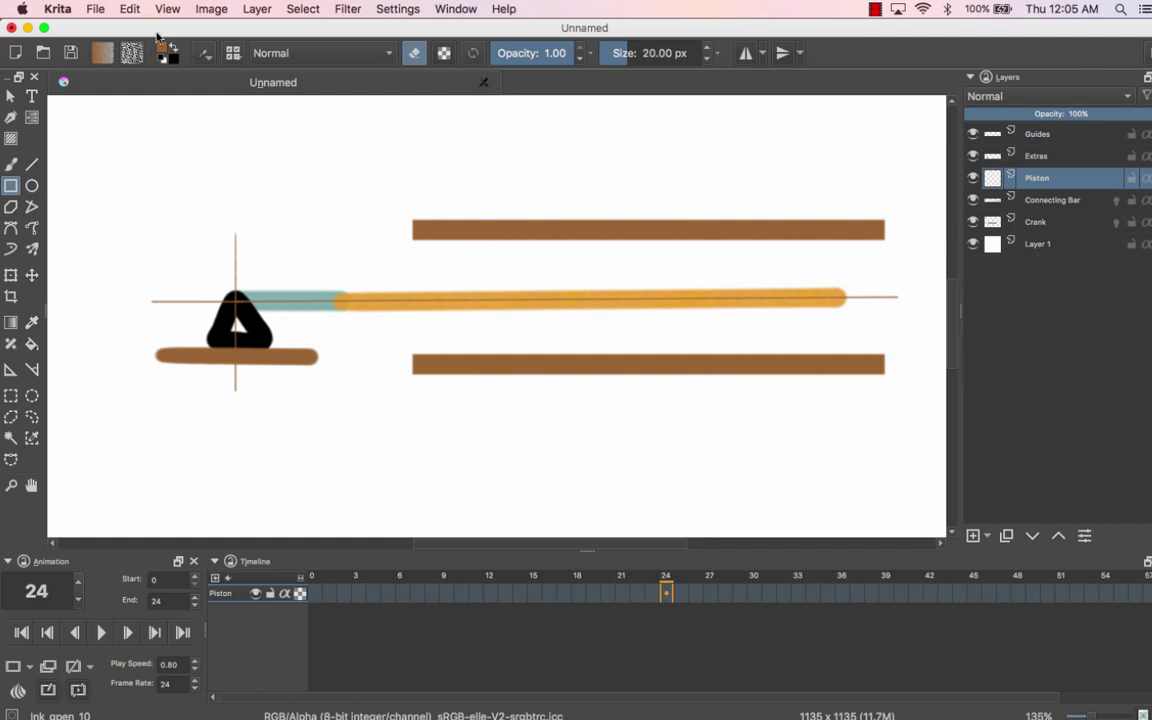
{"action": "key", "text": "e"}
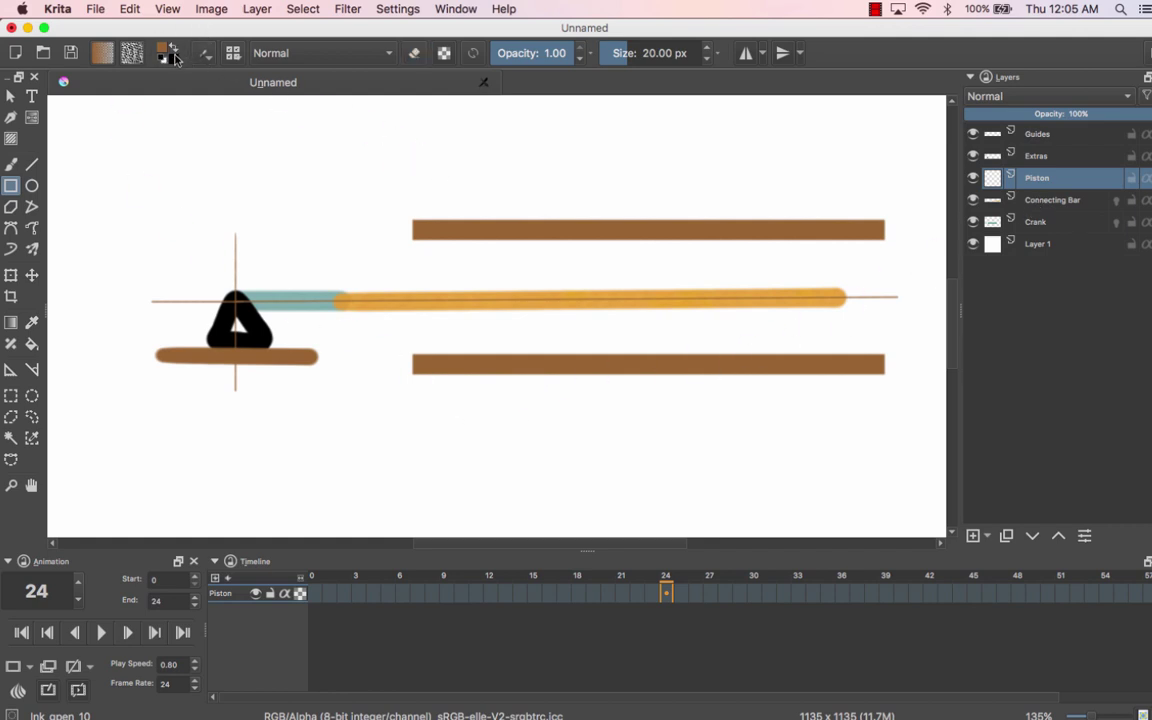
{"action": "left_click", "coordinate": [172, 53]}
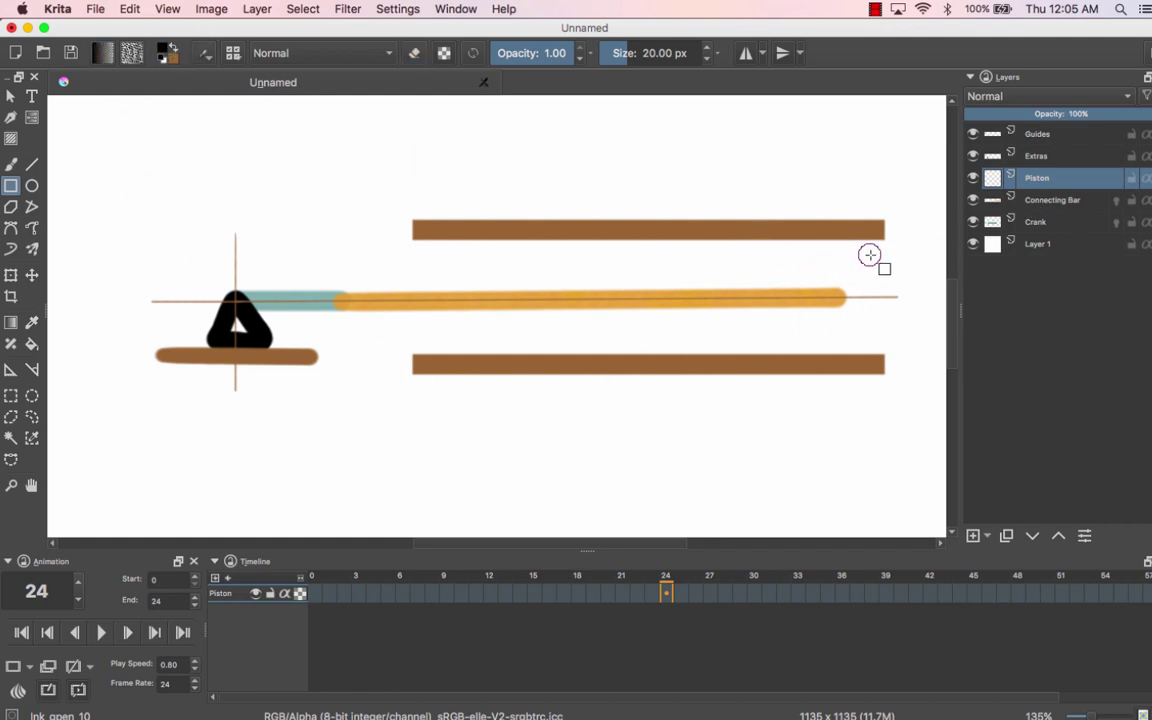
{"action": "key", "text": "Home"}
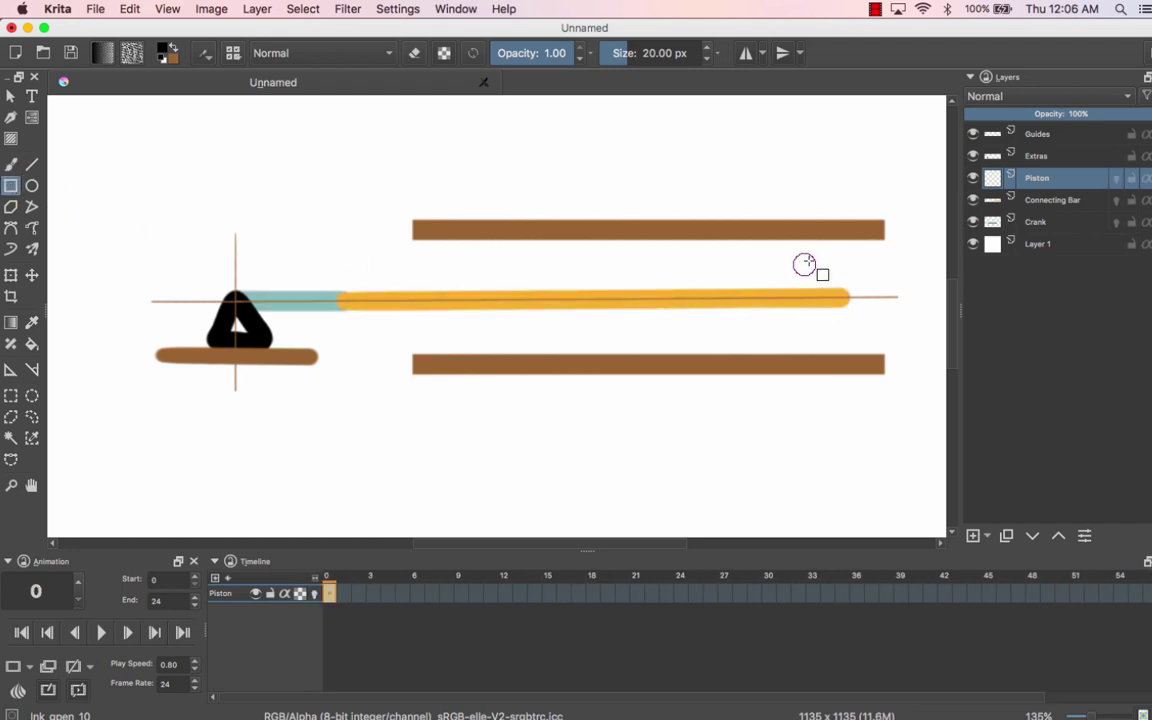
{"action": "left_click_drag", "start_coordinate": [804, 253], "coordinate": [877, 341]}
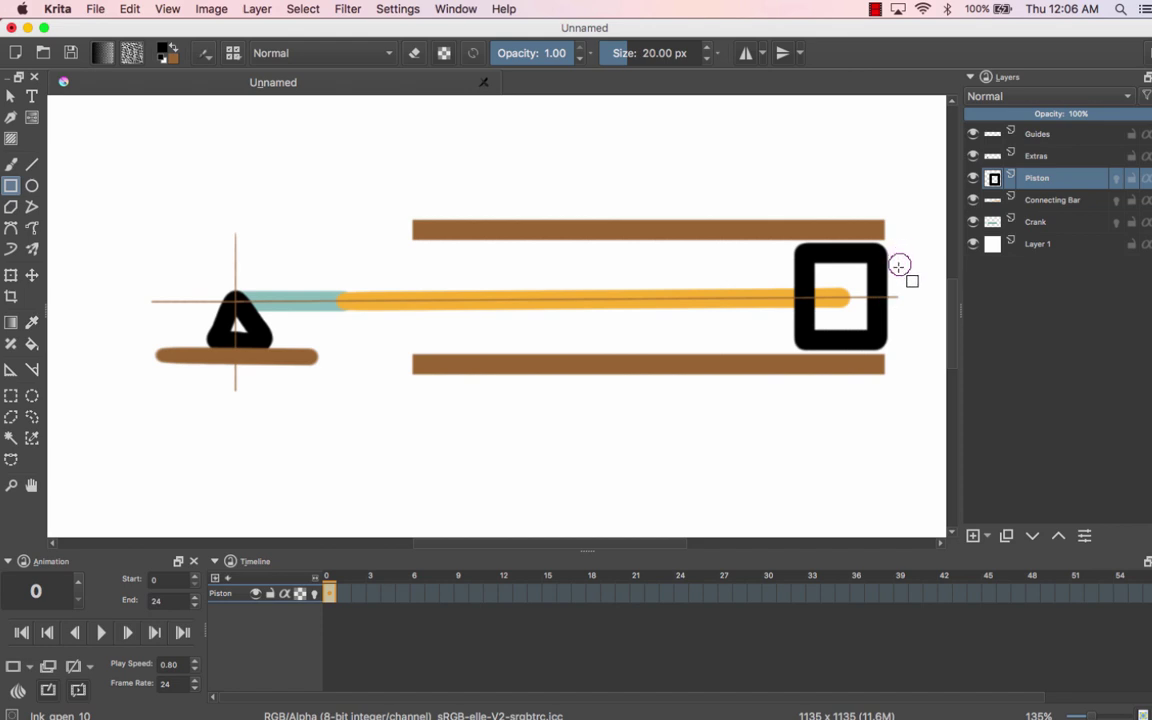
Set the brush size to 5 px and paint a black dot inside the piston on the connecting bar's far end
{"action": "left_click", "coordinate": [628, 60]}
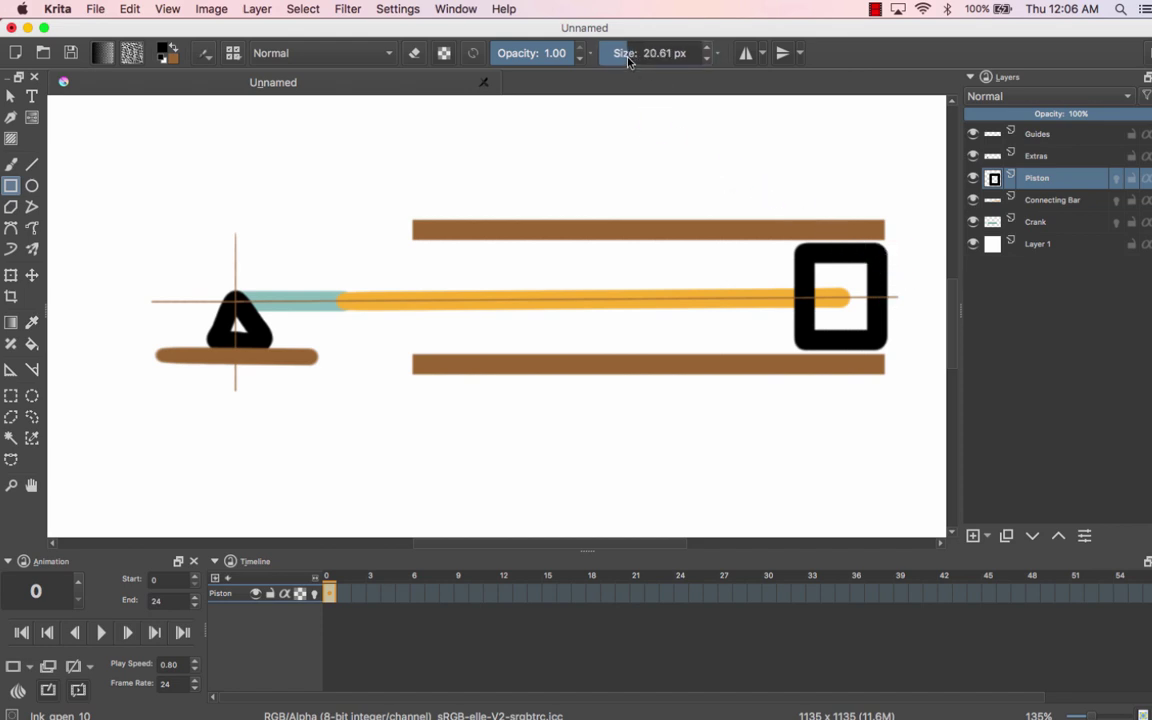
{"action": "type", "text": "5"}
{"action": "key", "text": "Return"}
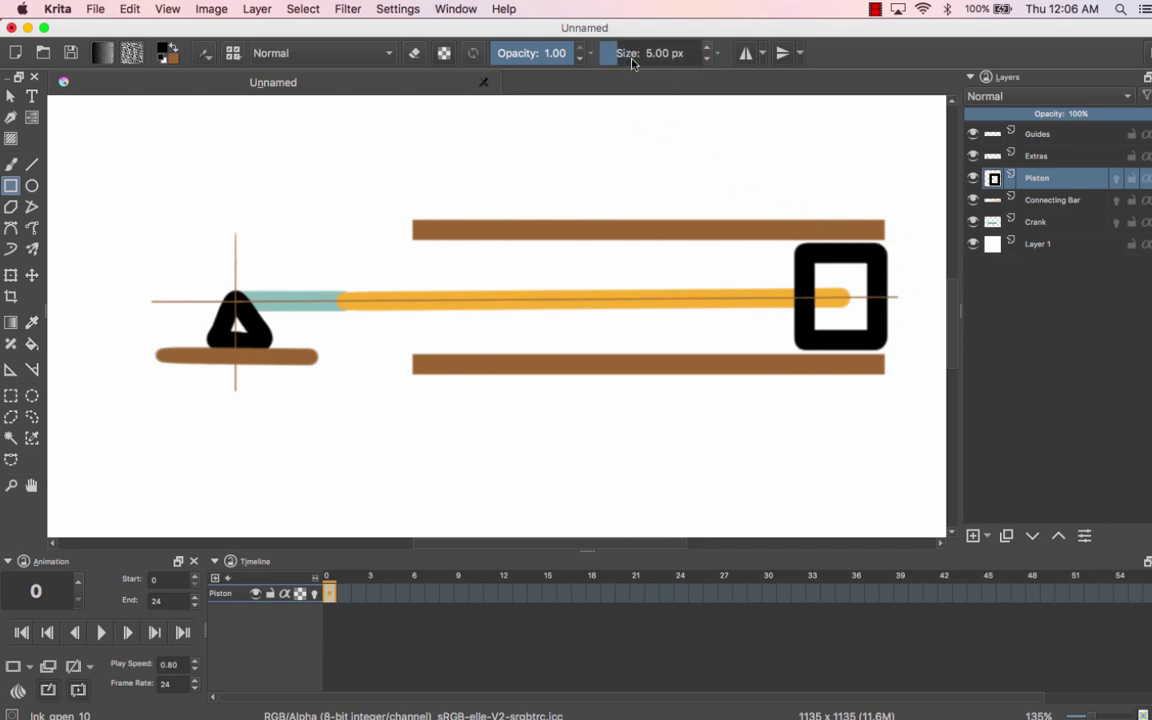
{"action": "left_click", "coordinate": [10, 164]}
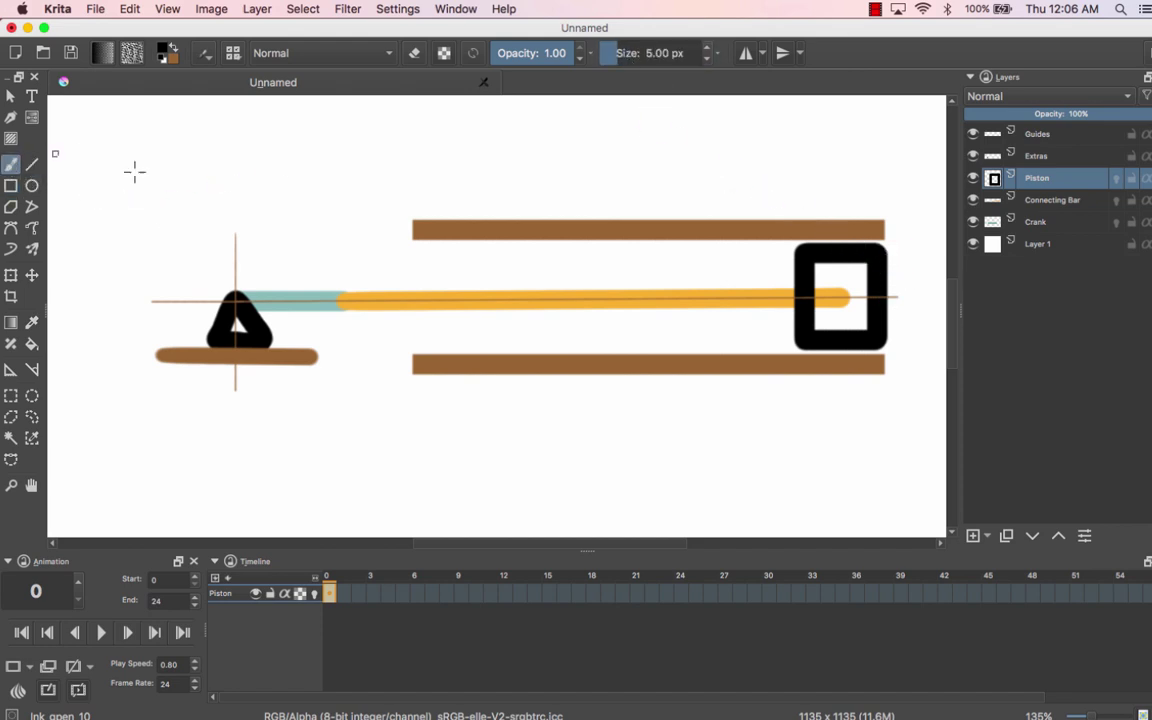
{"action": "left_click", "coordinate": [843, 296]}
{"action": "left_click", "coordinate": [973, 179]}
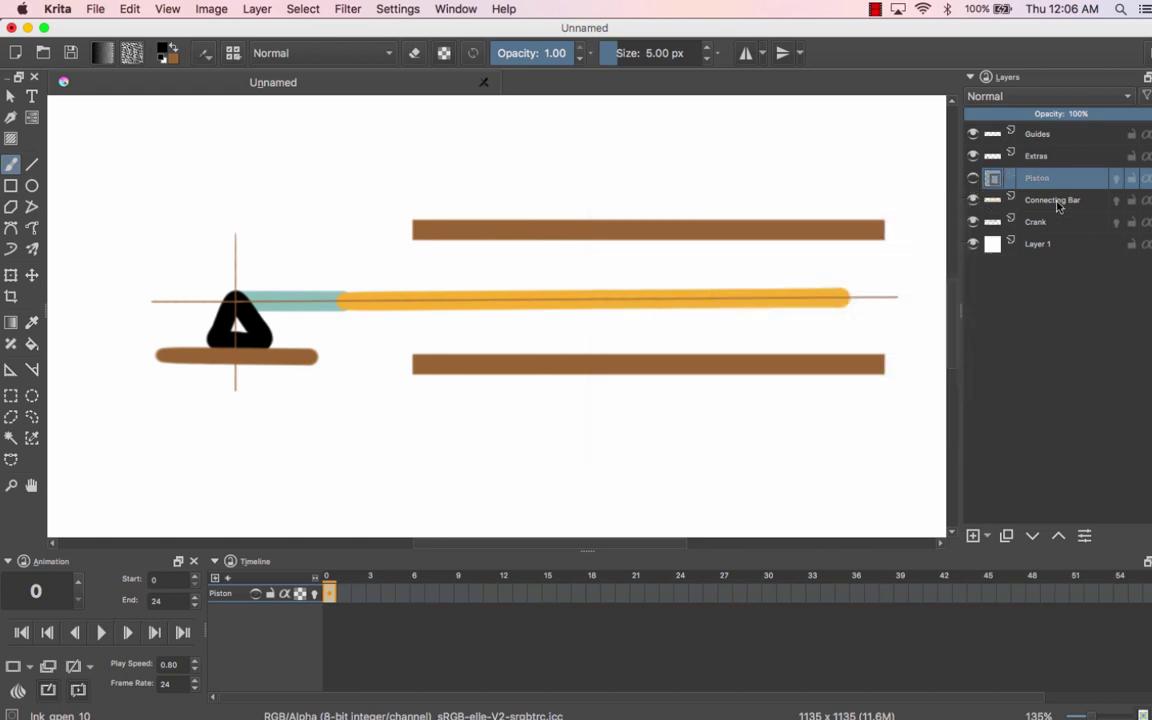
{"action": "left_click", "coordinate": [973, 179]}
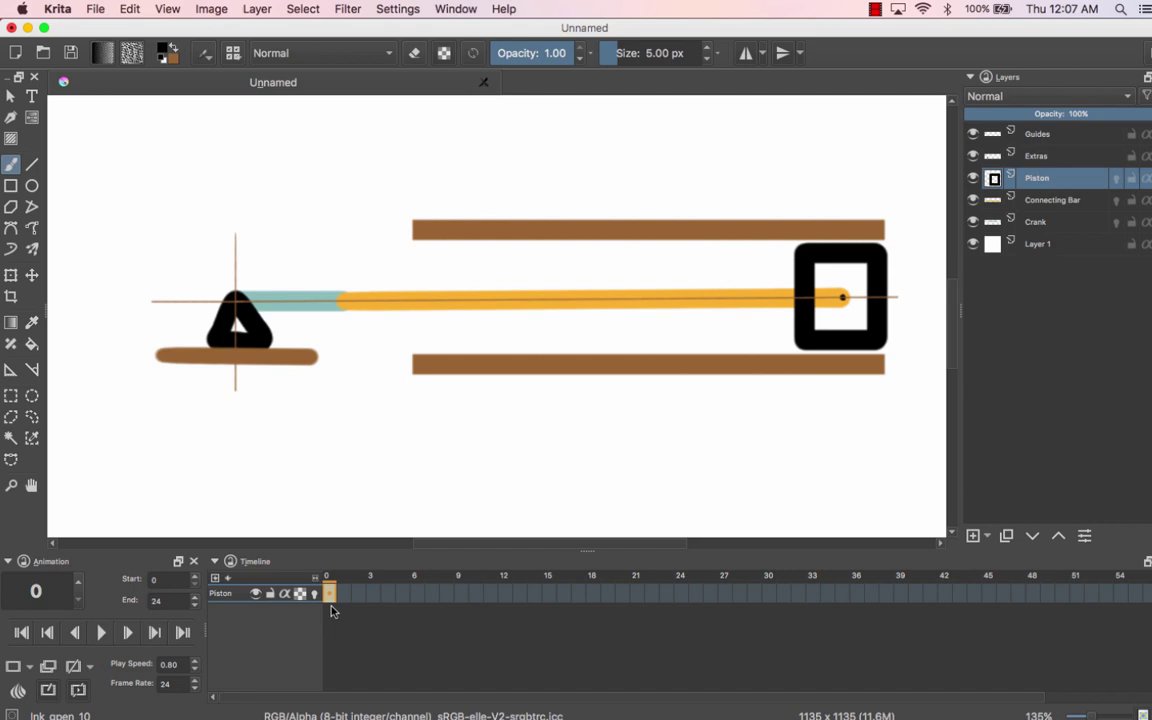
At frame 1, shift the piston slightly toward the crank so its dot meets the connecting bar's far end, and advance to frame 2
{"action": "key", "text": "Right"}
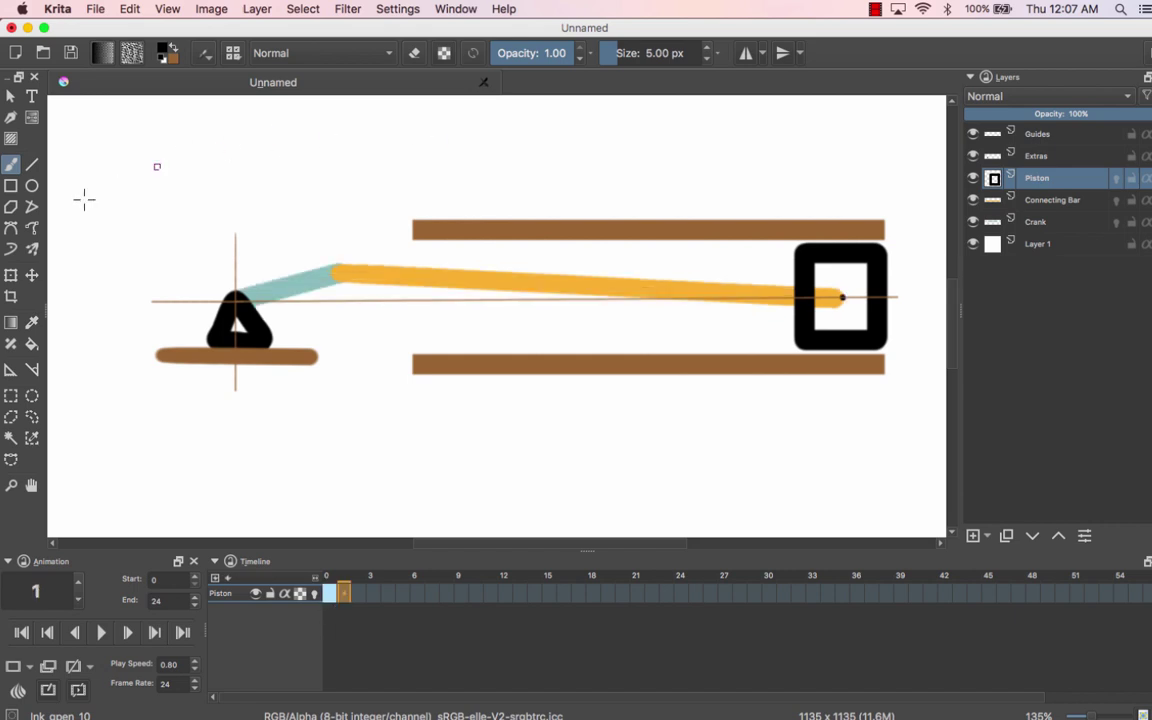
{"action": "left_click", "coordinate": [10, 275]}
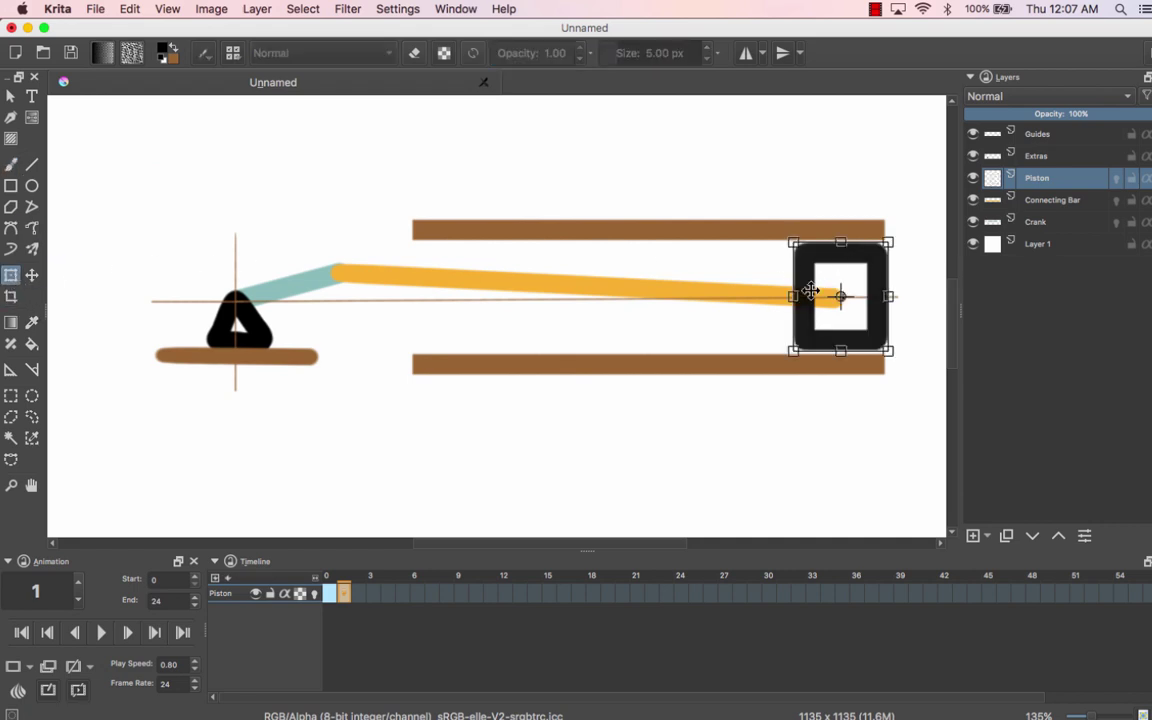
{"action": "left_click_drag", "start_coordinate": [837, 321], "coordinate": [832, 321]}
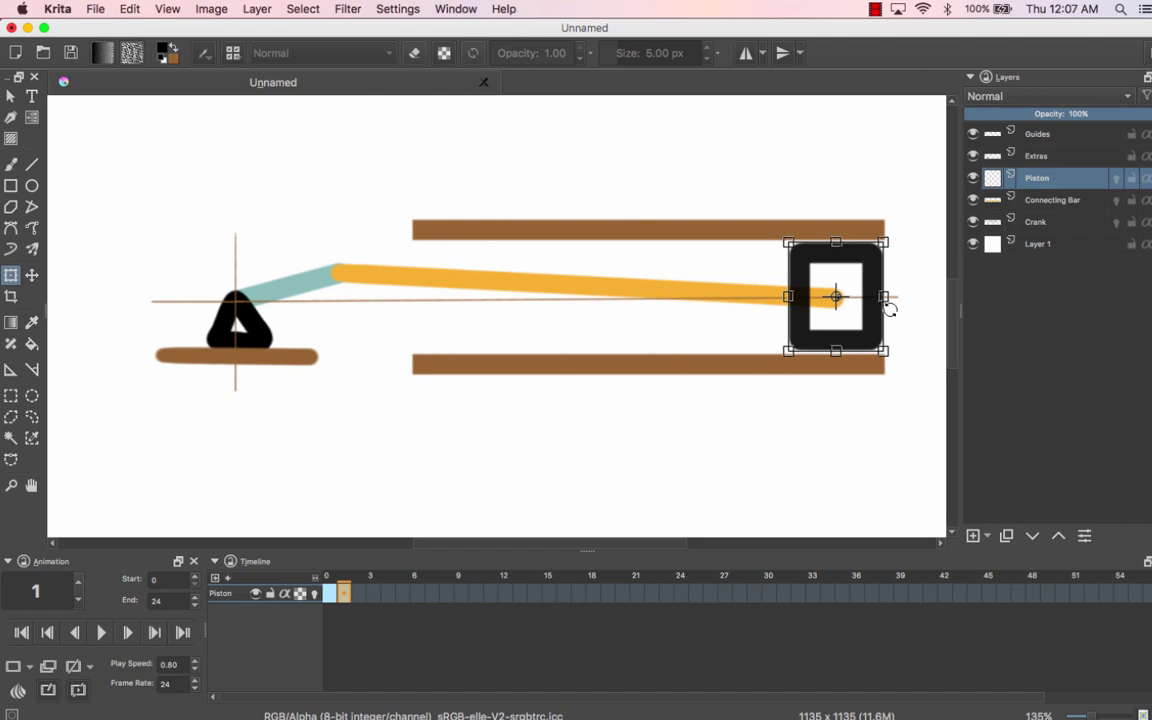
{"action": "key", "text": "period"}
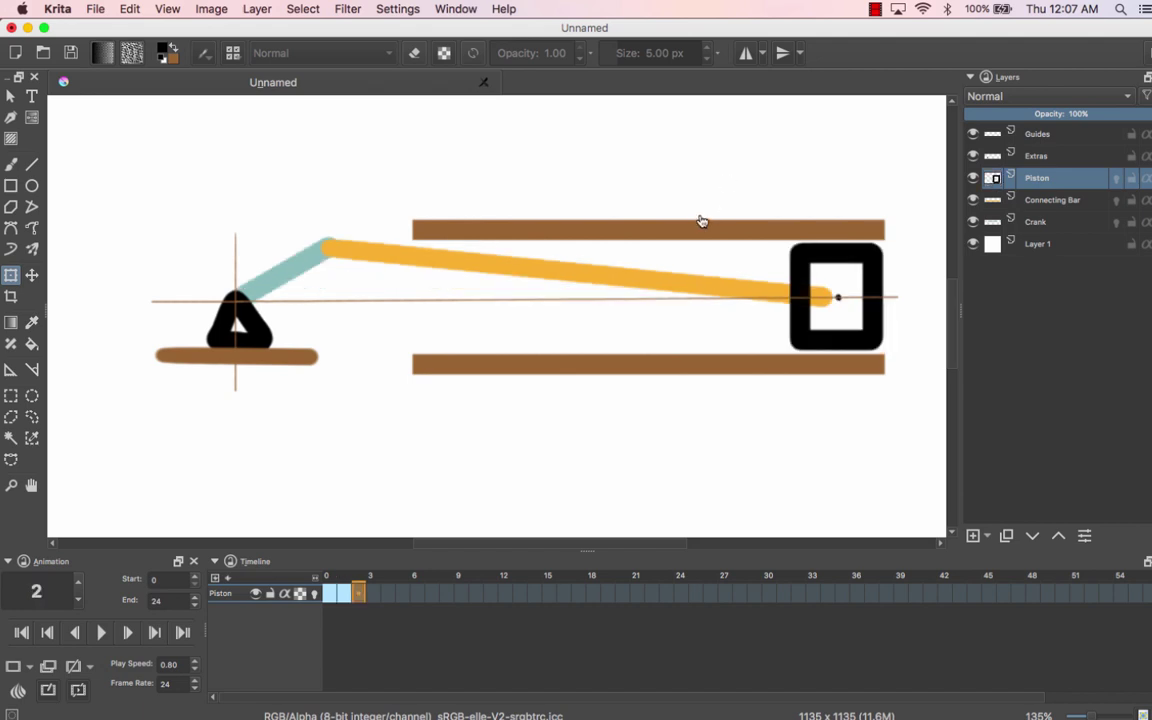
At frames 2 and 3, shift the piston toward the crank so its dot meets the connecting bar's far end, and advance to frame 4
{"action": "left_click", "coordinate": [838, 305]}
{"action": "left_click_drag", "start_coordinate": [854, 327], "coordinate": [843, 328]}
{"action": "key", "text": "period"}
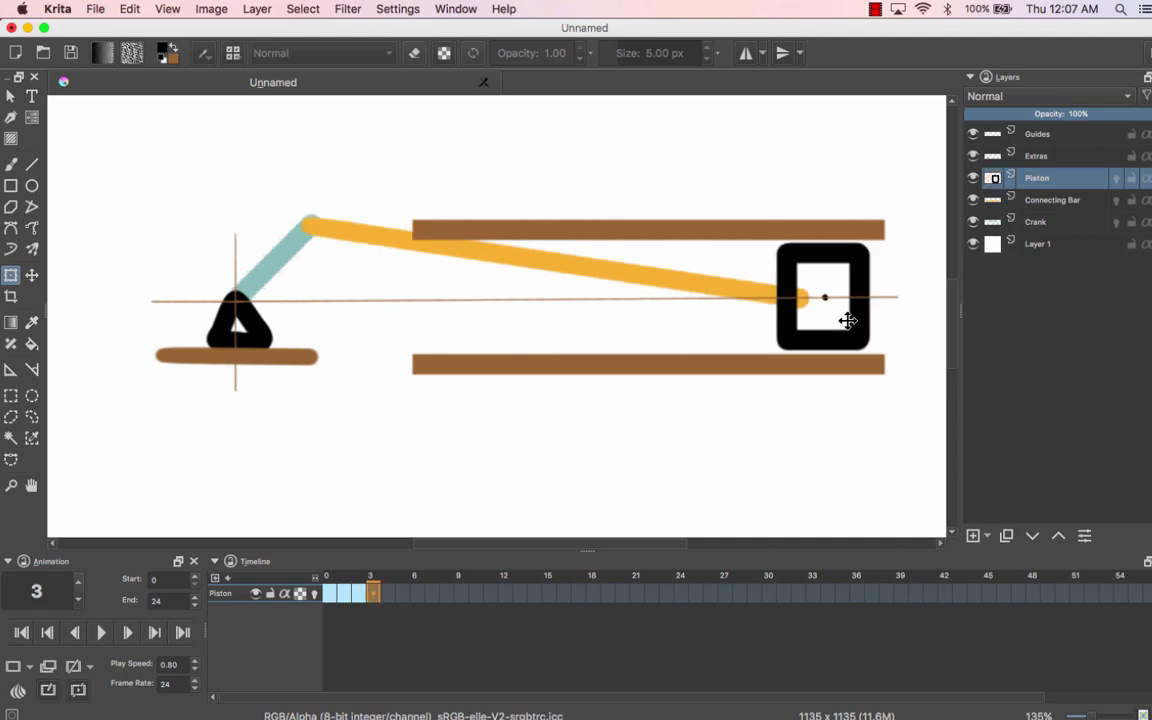
{"action": "left_click", "coordinate": [840, 320]}
{"action": "left_click_drag", "start_coordinate": [836, 319], "coordinate": [808, 322]}
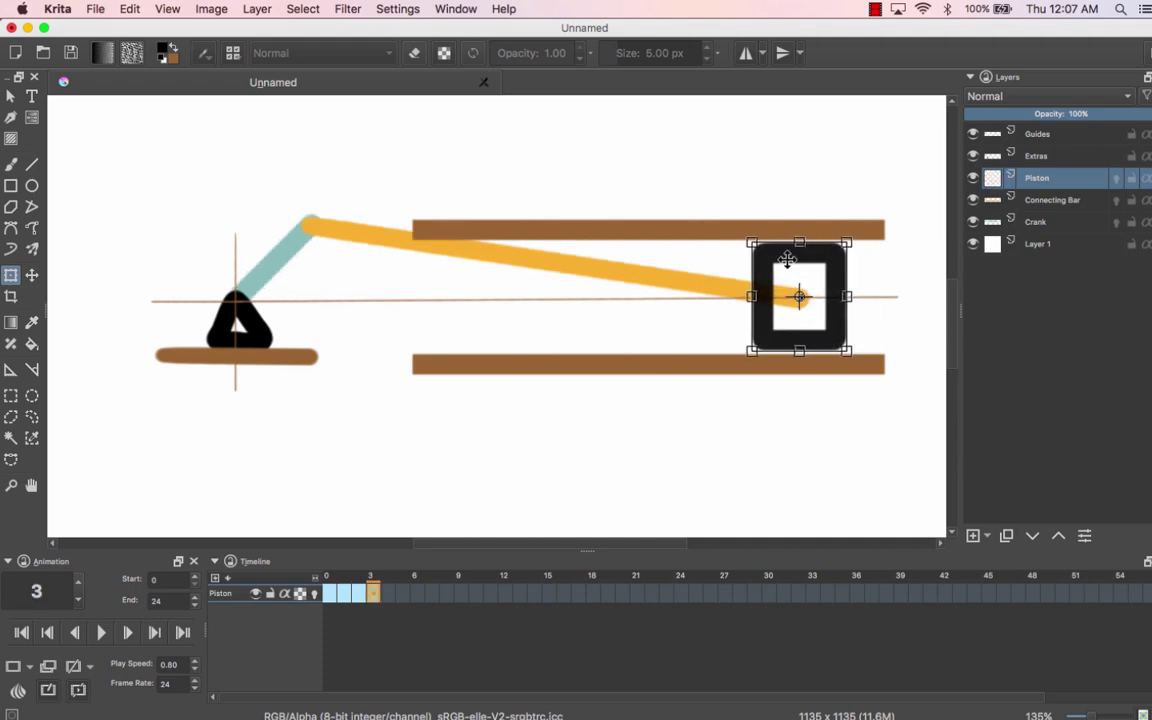
{"action": "key", "text": "period"}
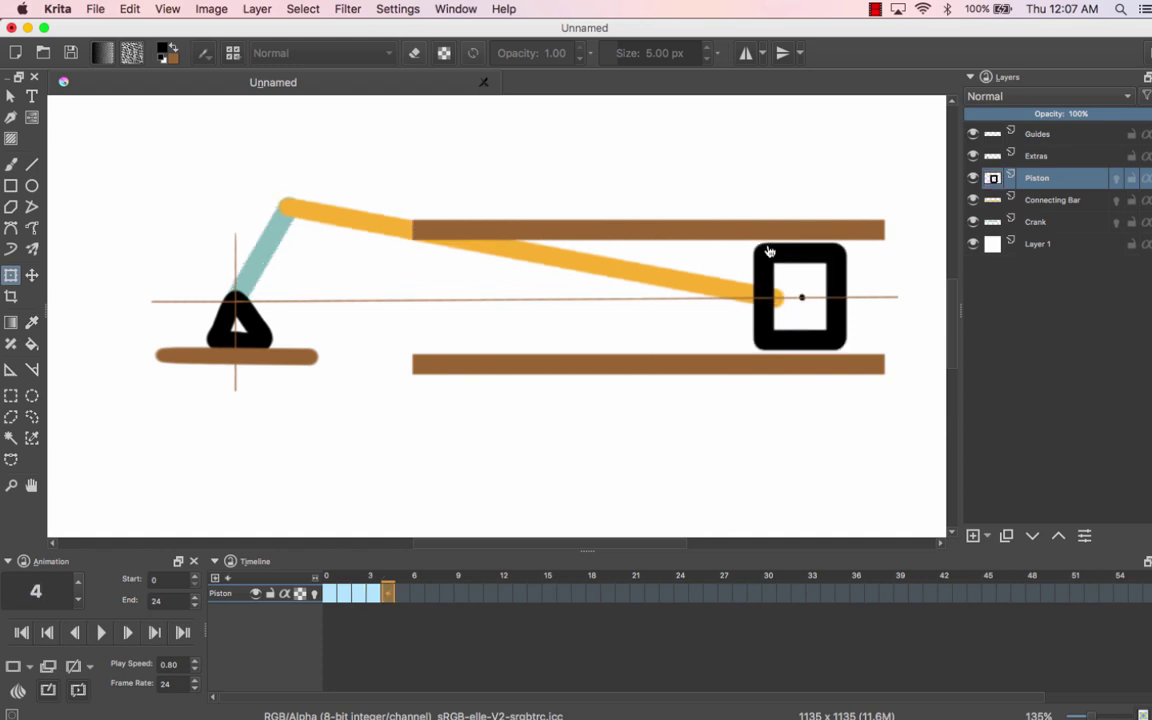
Reposition the piston on each frame from 4 to 24 so its dot follows the connecting bar's far end, and play back the animation
{"action": "left_click", "coordinate": [812, 321]}
{"action": "left_click_drag", "start_coordinate": [812, 321], "coordinate": [836, 297]}
{"action": "key", "text": "period"}
{"action": "key", "text": "period"}
{"action": "key", "text": "period"}
{"action": "key", "text": "period"}
{"action": "key", "text": "period"}
{"action": "key", "text": "period"}
{"action": "key", "text": "period"}
{"action": "key", "text": "period"}
{"action": "key", "text": "period"}
{"action": "key", "text": "period"}
{"action": "key", "text": "period"}
{"action": "key", "text": "period"}
{"action": "key", "text": "period"}
{"action": "key", "text": "period"}
{"action": "key", "text": "period"}
{"action": "key", "text": "period"}
{"action": "key", "text": "period"}
{"action": "key", "text": "period"}
{"action": "key", "text": "period"}
{"action": "key", "text": "period"}
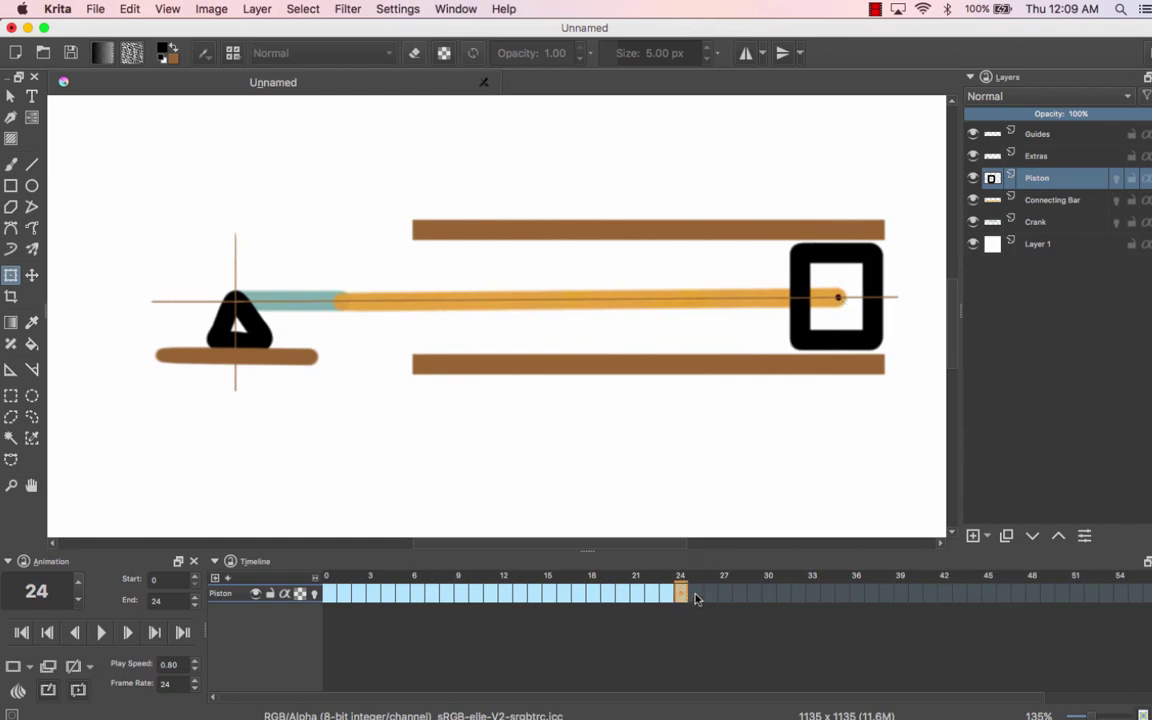
{"action": "left_click", "coordinate": [103, 632]}
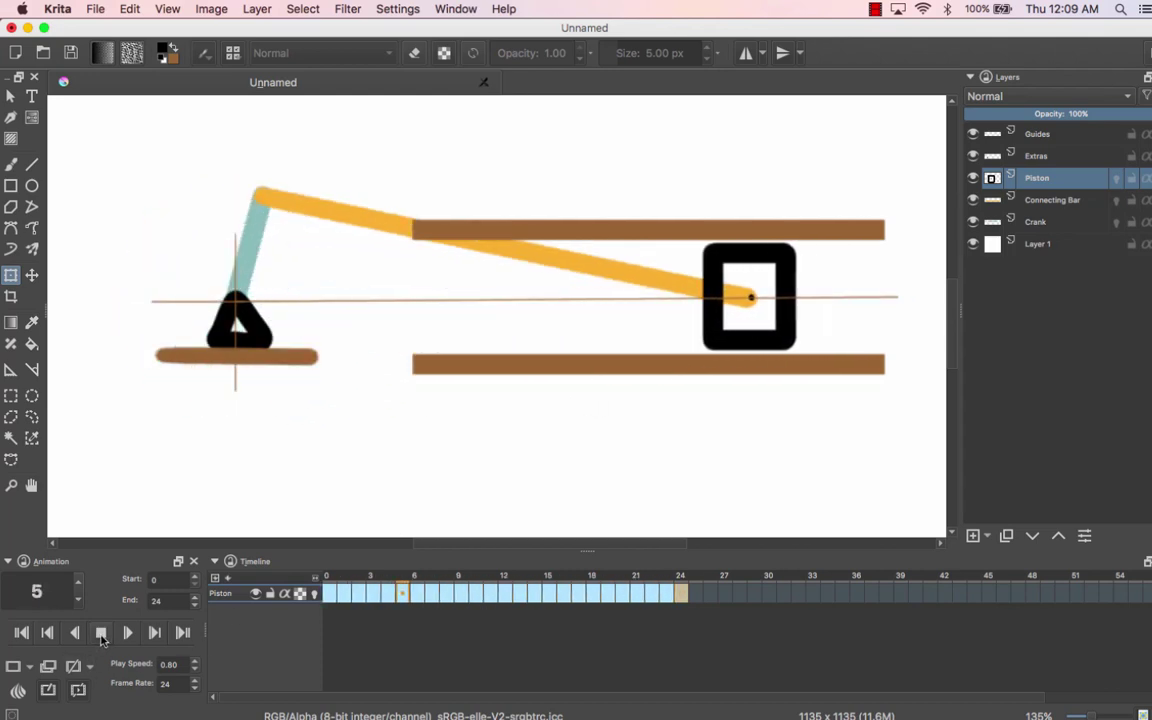
{"action": "key", "text": "space"}
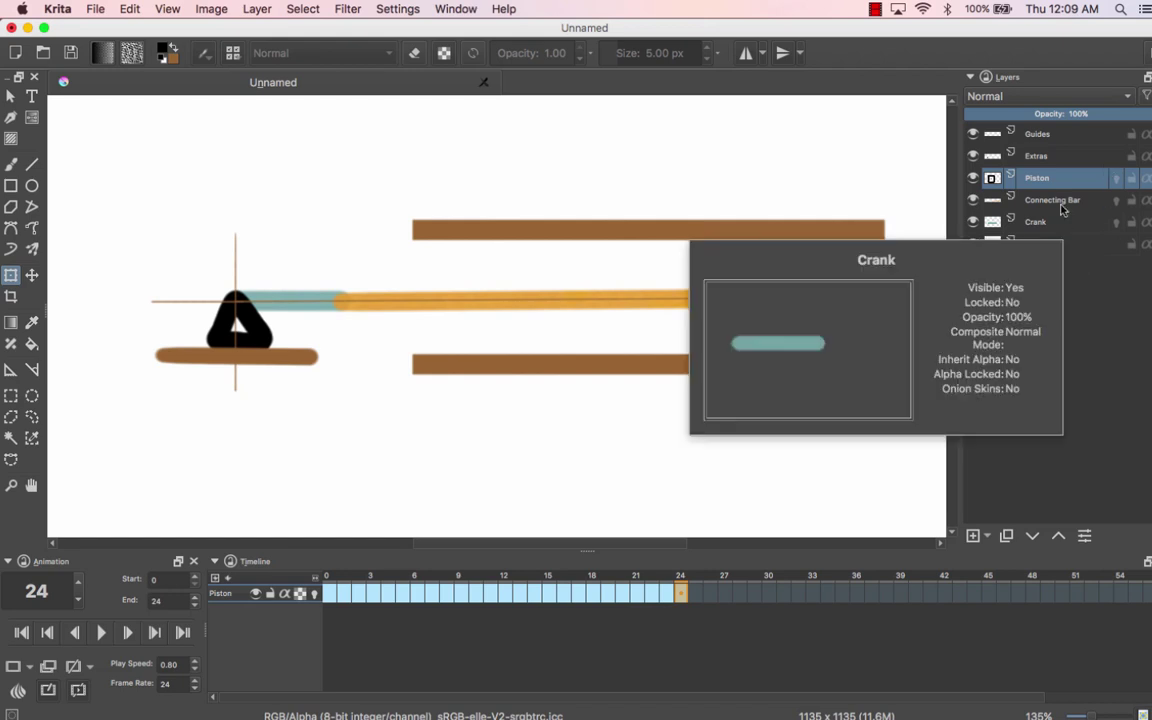
Reorder the layers so Extras sits directly below Crank and Piston sits directly below Connecting Bar
{"action": "left_click", "coordinate": [1042, 160]}
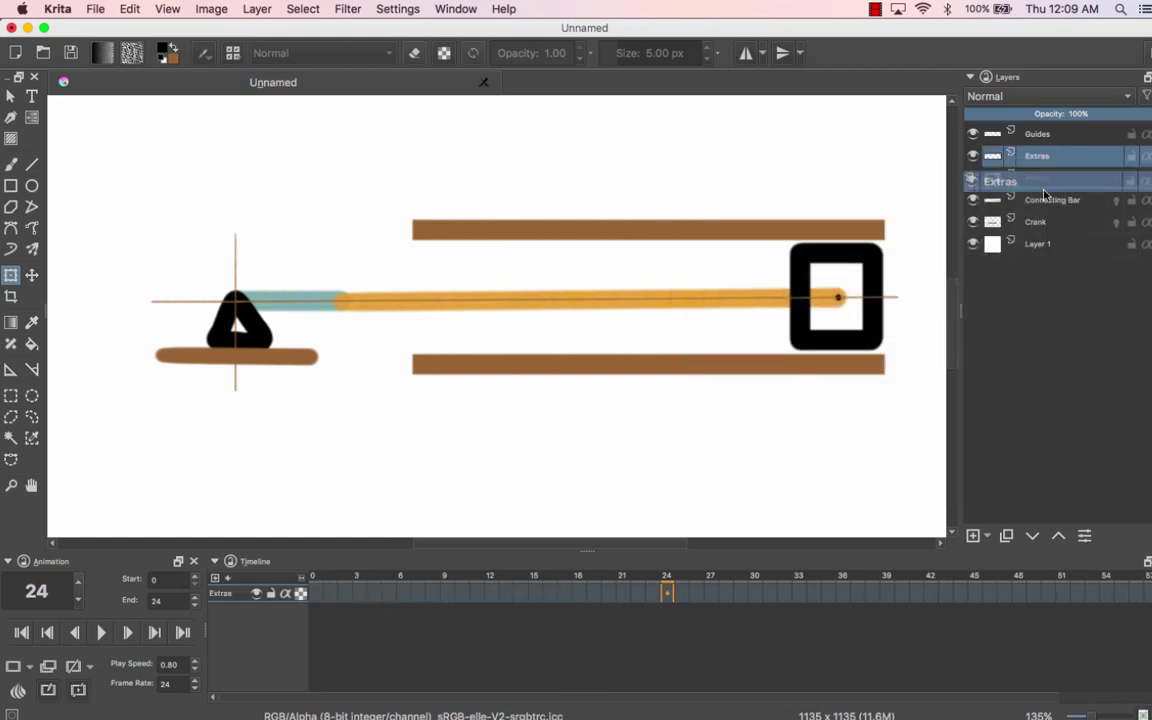
{"action": "left_click_drag", "start_coordinate": [1043, 203], "coordinate": [1028, 229]}
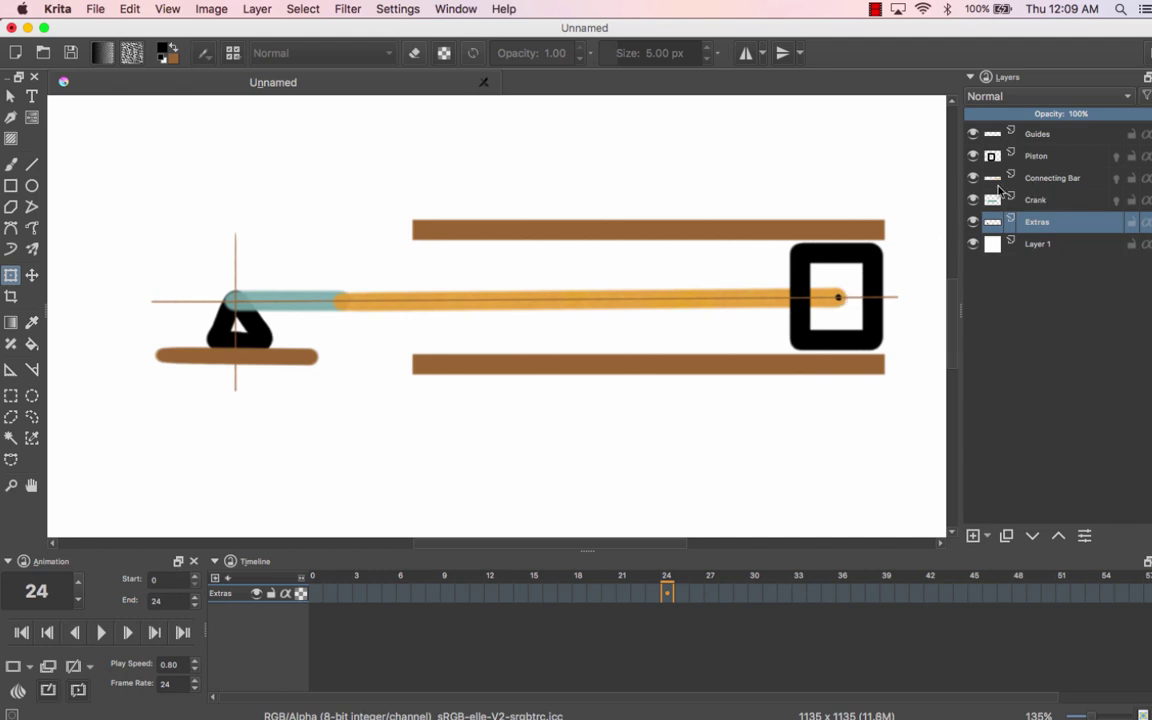
{"action": "mouse_move", "coordinate": [1041, 163]}
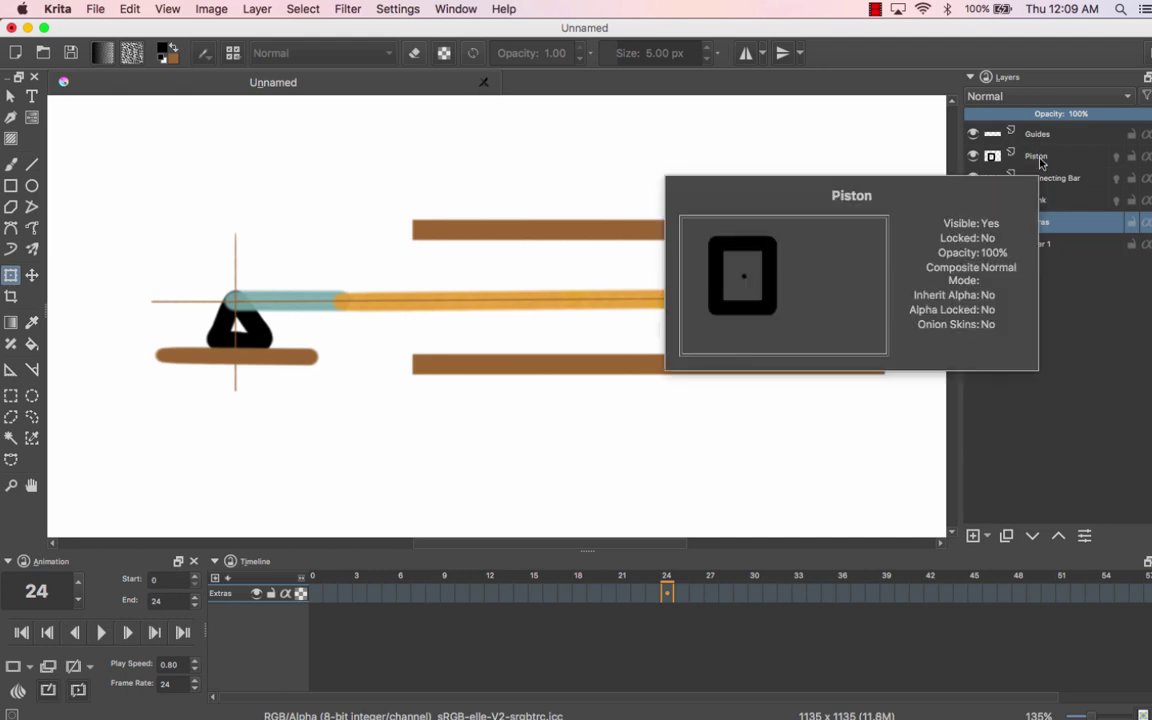
{"action": "left_click_drag", "start_coordinate": [1045, 156], "coordinate": [1046, 186]}
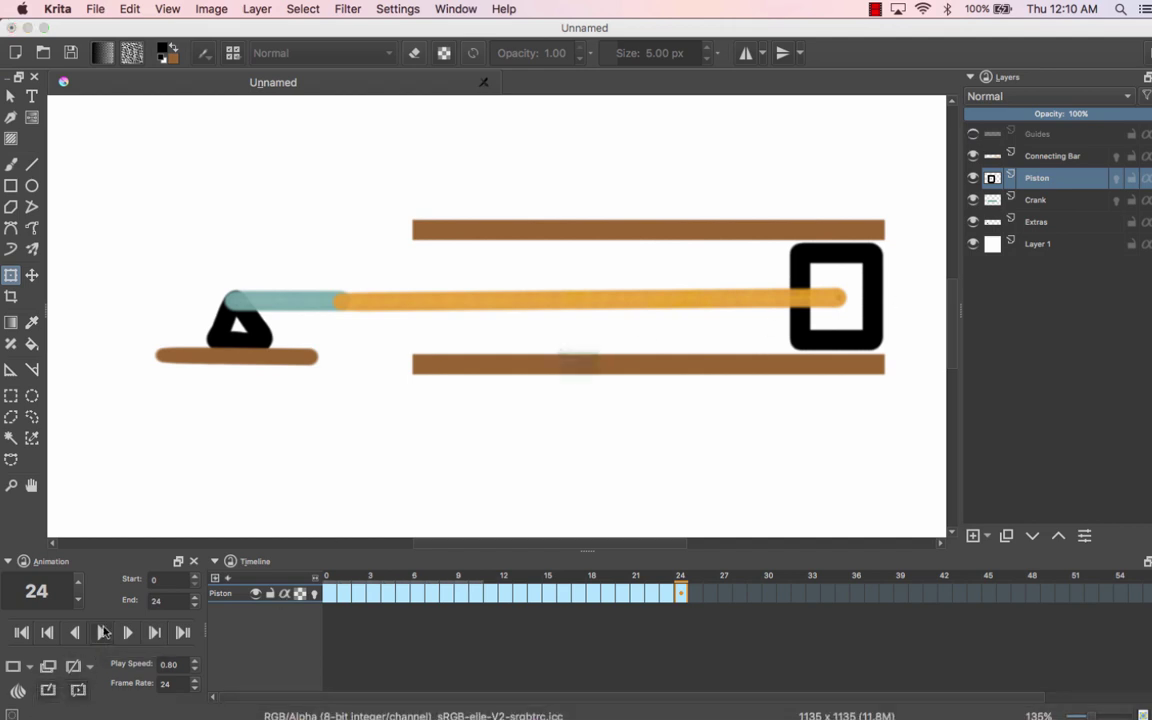
Play the animation with the Guides layer hidden to check the new layer order
{"action": "left_click", "coordinate": [103, 632]}
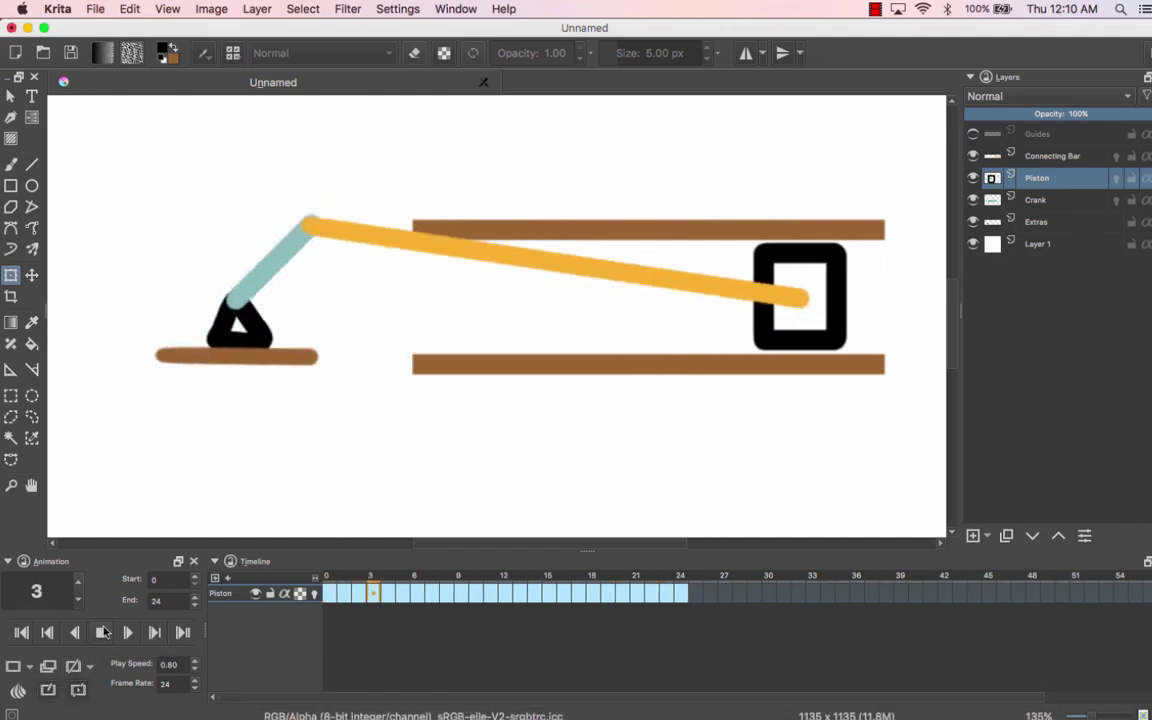